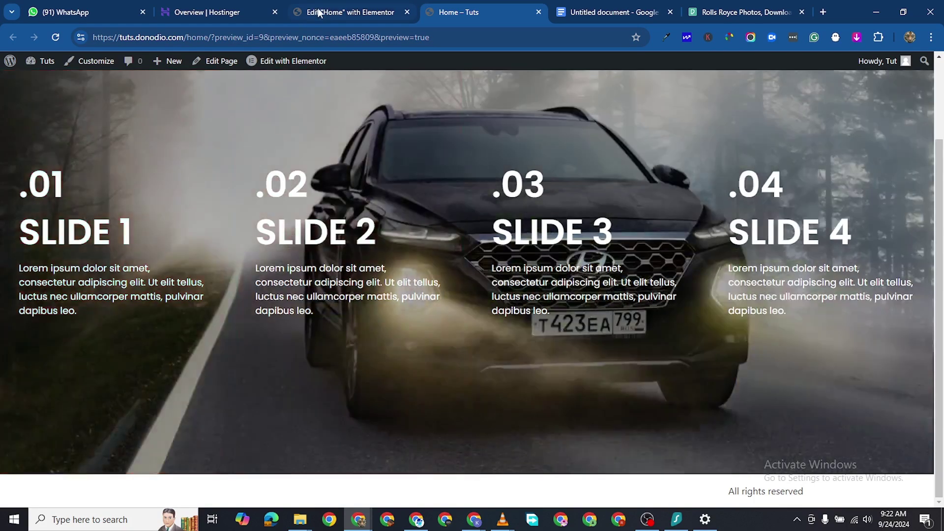
# Return to the Elementor editor of the Home page and add a single-column flexbox container below the car slides section
pyautogui.click(319, 12)
pyautogui.scroll(-5, 334, 167)
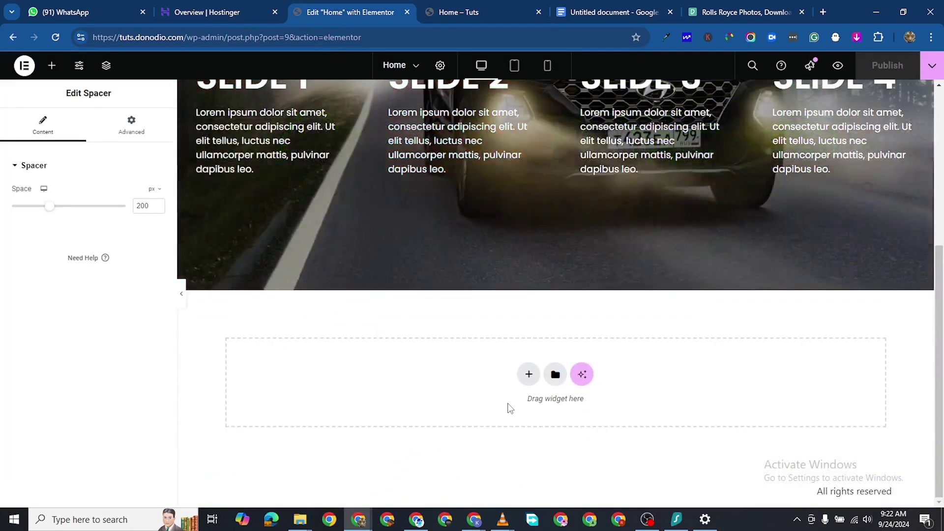
pyautogui.click(525, 379)
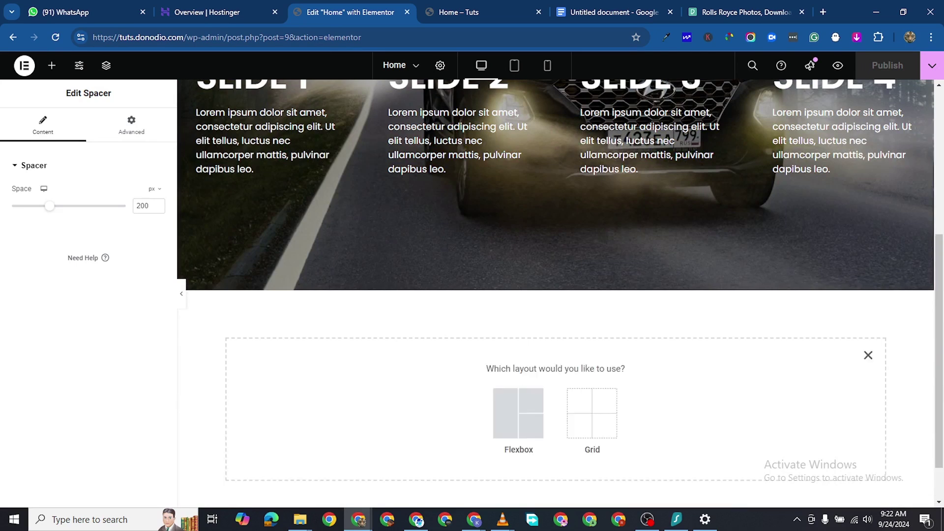
pyautogui.scroll(-1, 261, 432)
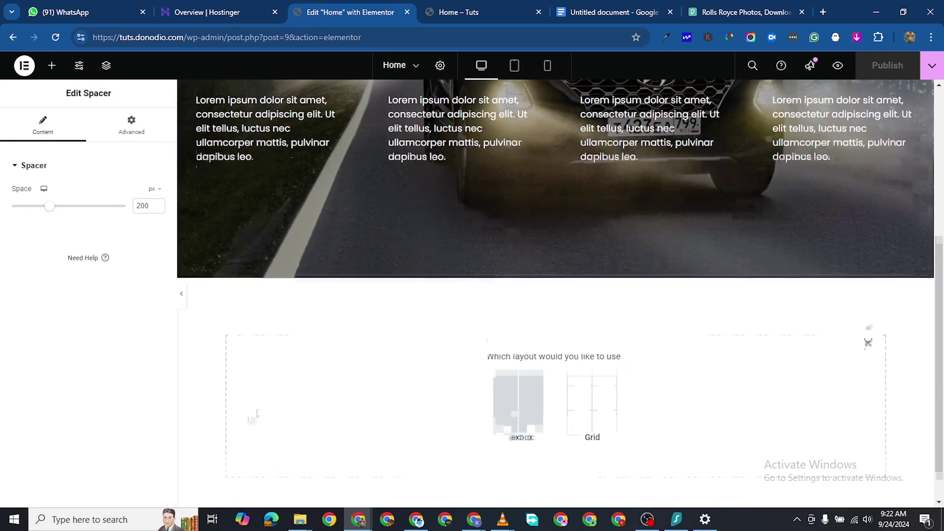
pyautogui.click(504, 363)
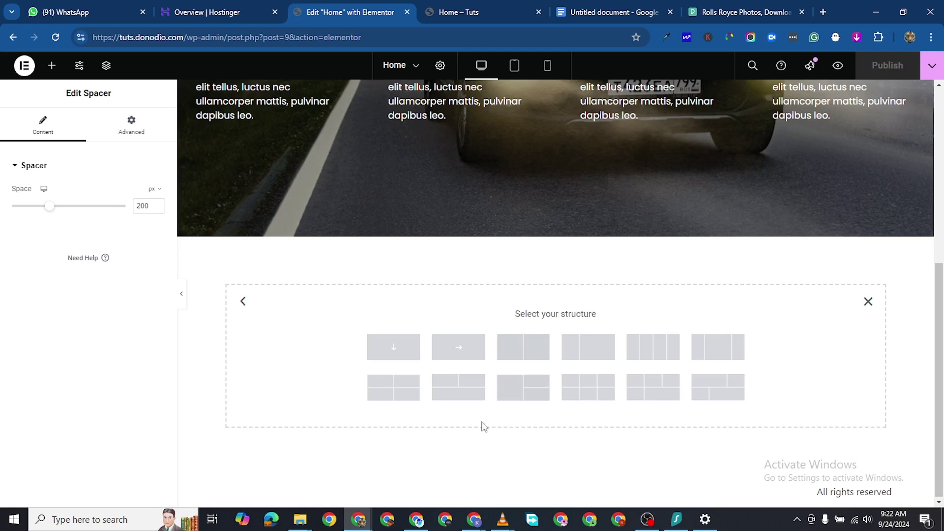
pyautogui.click(404, 349)
pyautogui.scroll(-2, 291, 309)
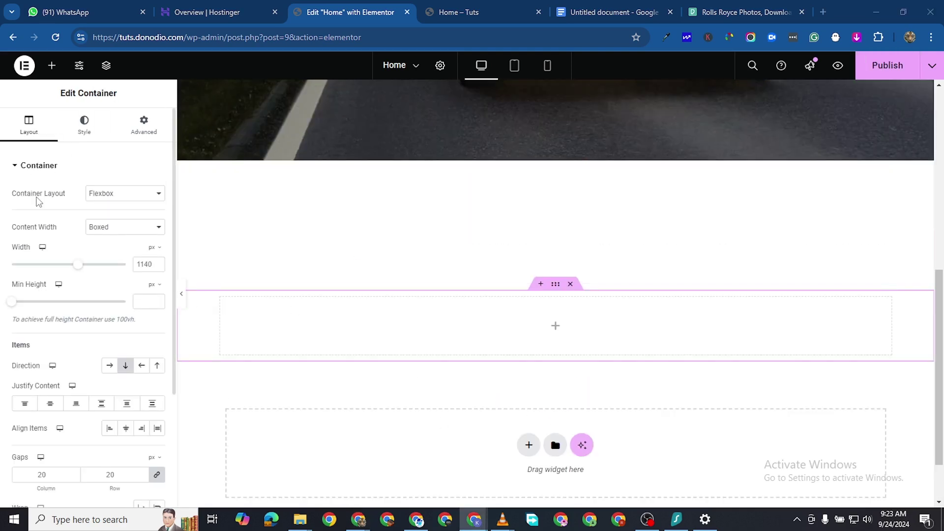
# Set the new container's content width to Full Width and its minimum height to 100 vh
pyautogui.click(111, 227)
pyautogui.click(128, 261)
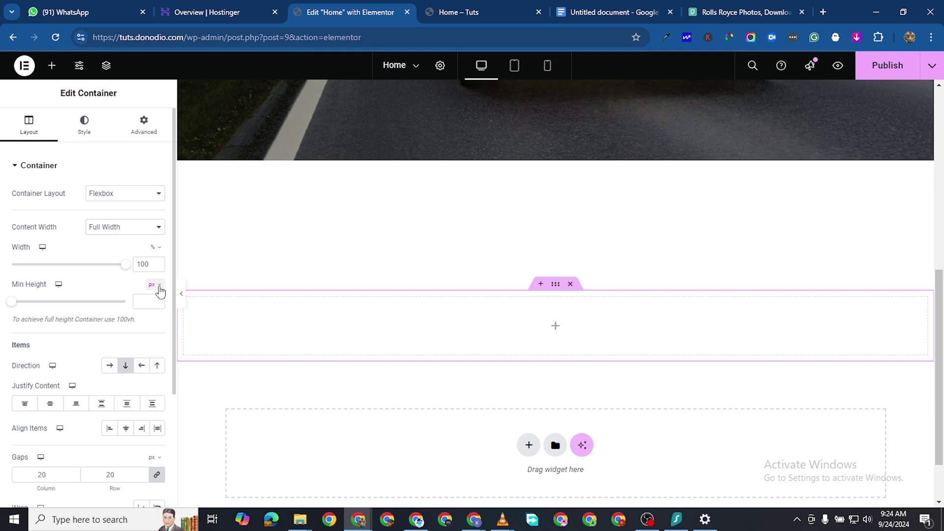
pyautogui.click(160, 290)
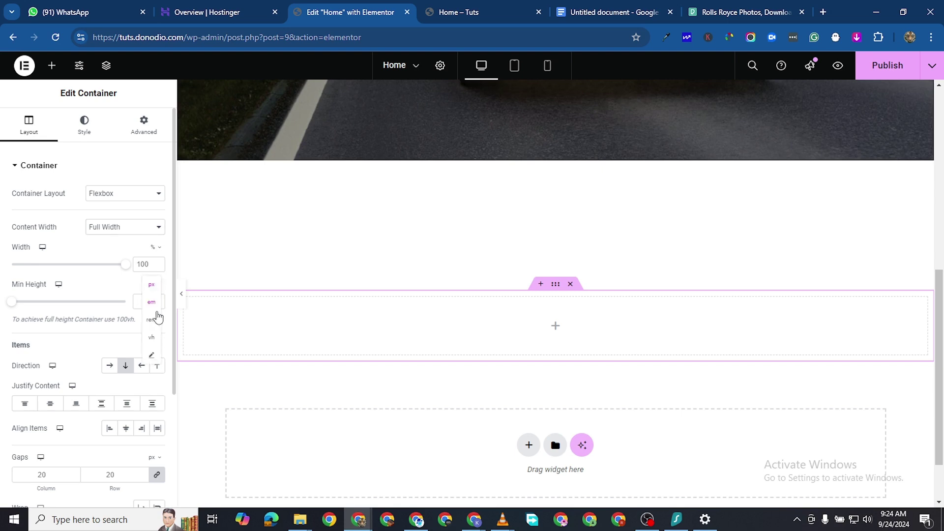
pyautogui.click(152, 339)
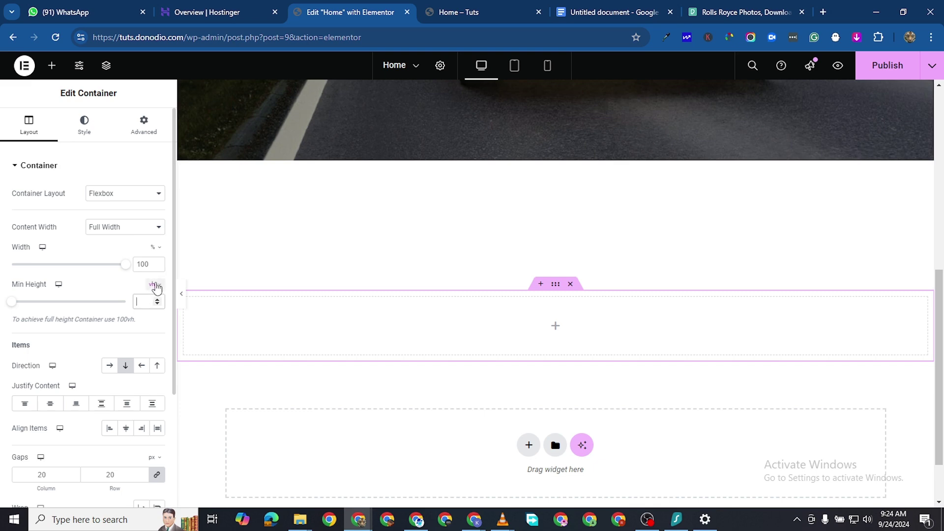
pyautogui.click(146, 302)
pyautogui.write('100')
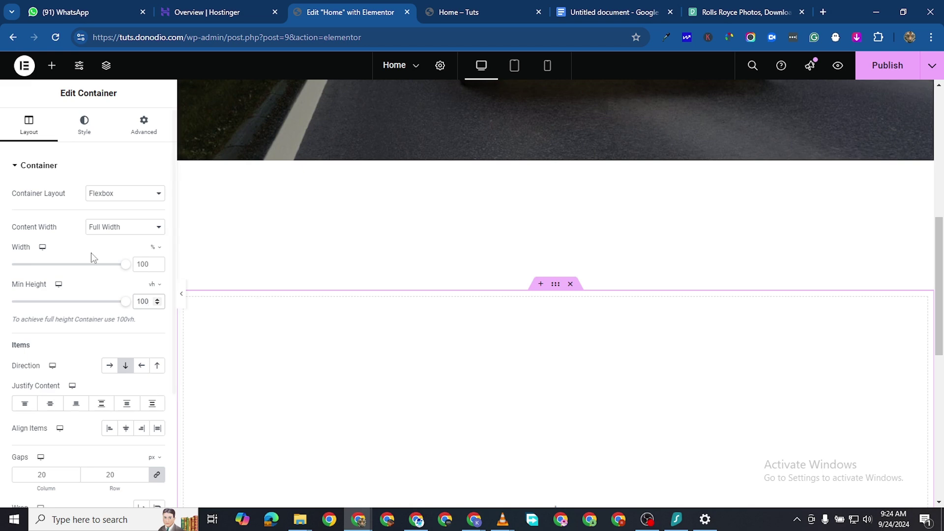
# Set the container's padding to 0 on all sides and give it the CSS class main-container-slide
pyautogui.click(144, 126)
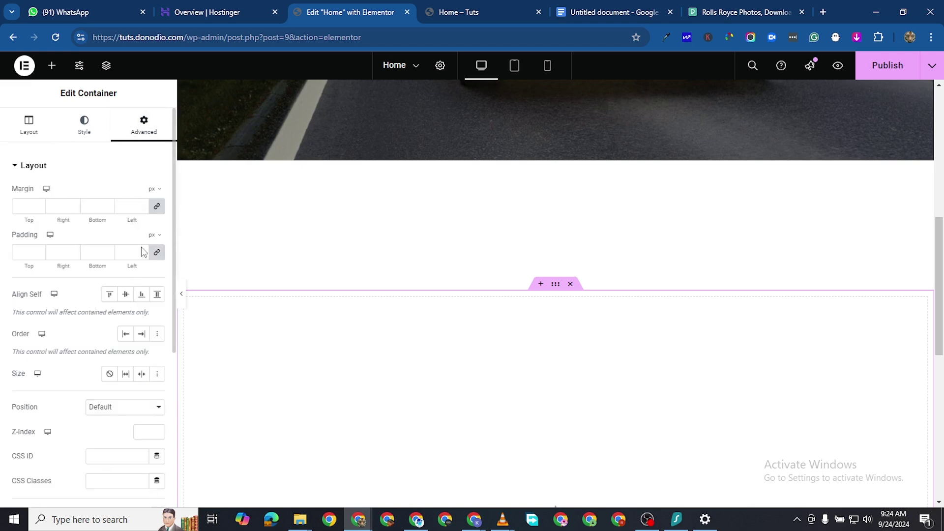
pyautogui.click(131, 254)
pyautogui.write('0')
pyautogui.scroll(-2, 109, 204)
pyautogui.scroll(-4, 416, 305)
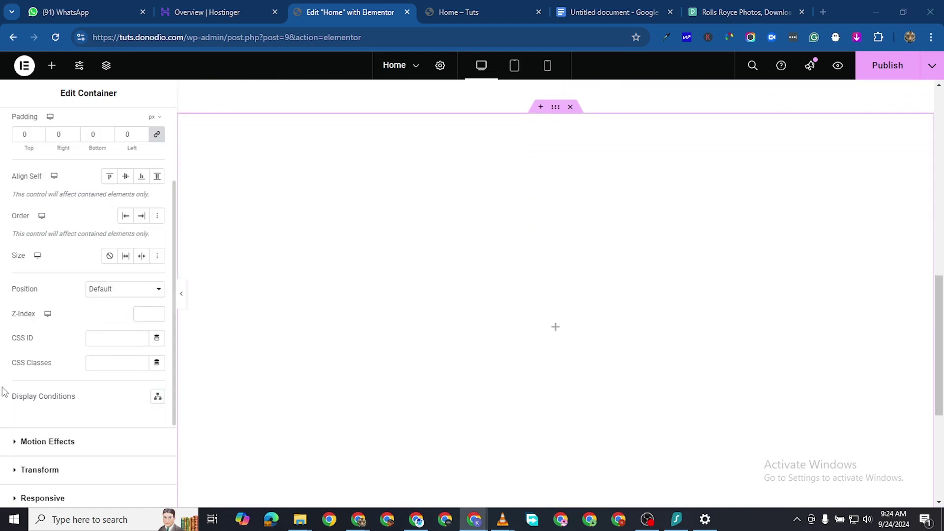
pyautogui.scroll(-1, 65, 367)
pyautogui.click(97, 303)
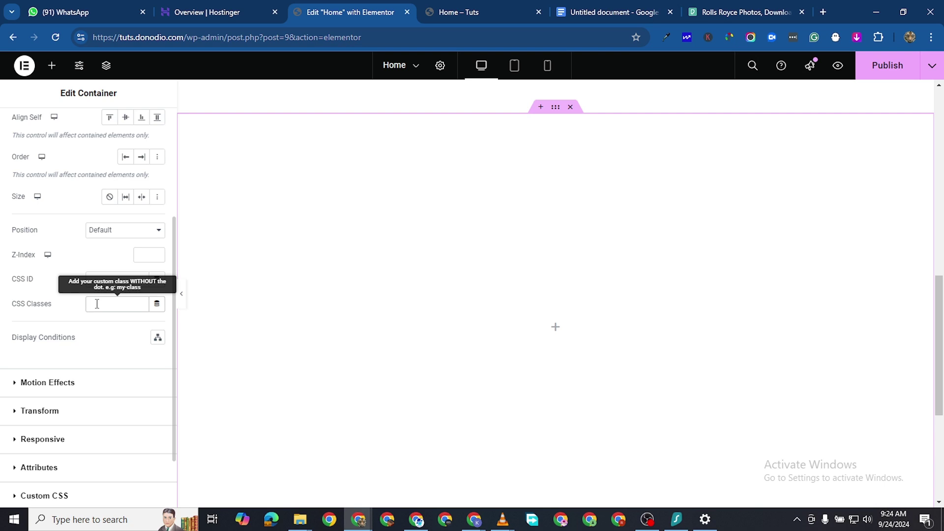
pyautogui.hotkey('ctrl', 'v')
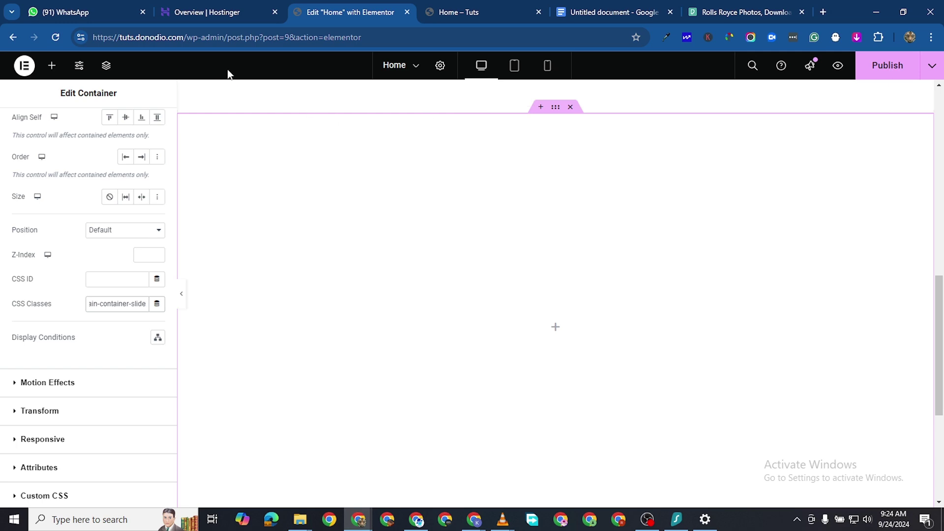
# Upload the four car pictures from the ROLLS ROYCE folder in Downloads to the WordPress media library
pyautogui.click(468, 14)
pyautogui.moveTo(50, 62)
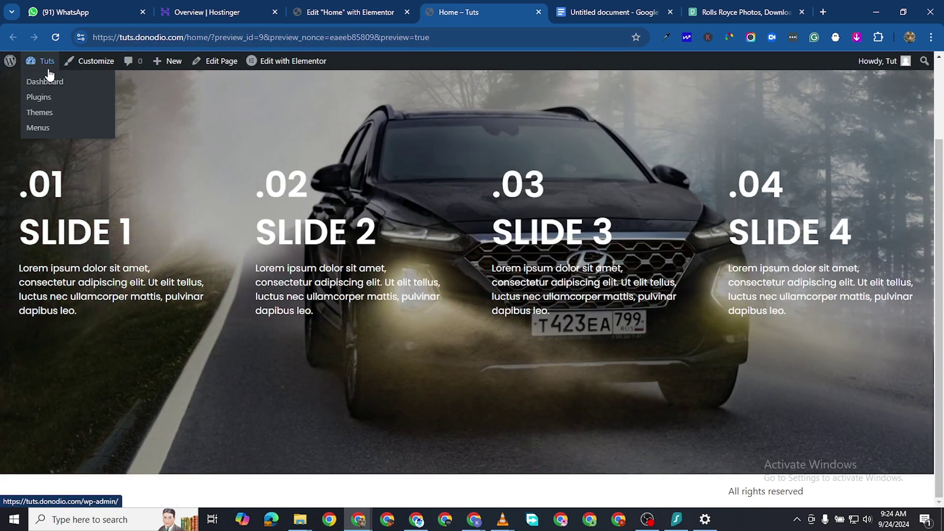
pyautogui.click(46, 83)
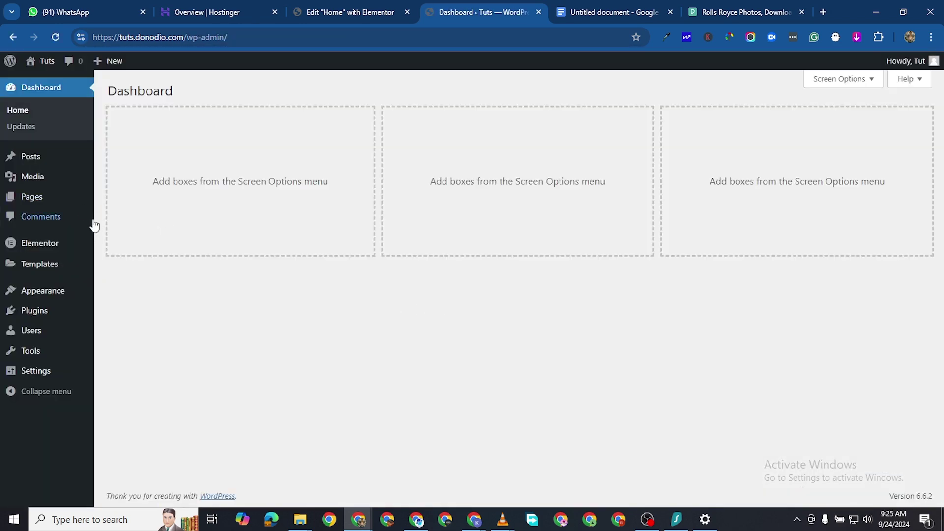
pyautogui.moveTo(37, 181)
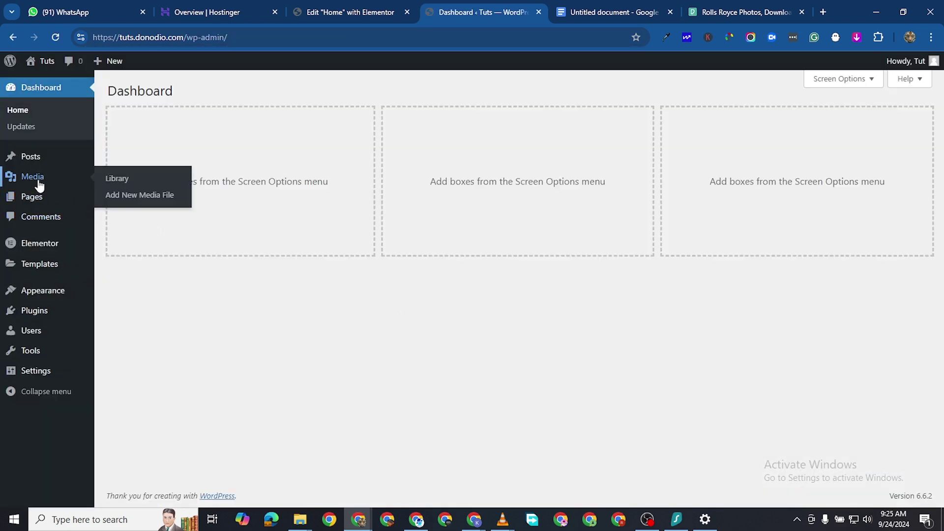
pyautogui.click(133, 197)
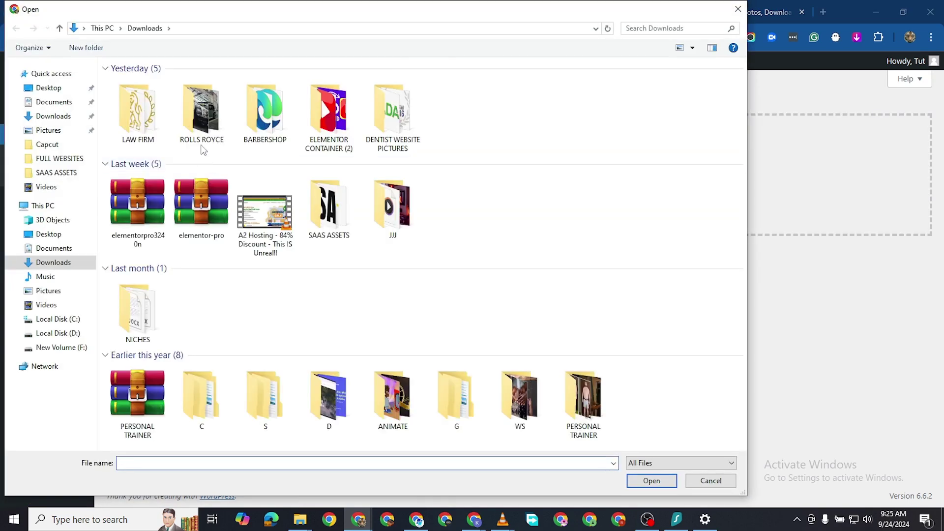
pyautogui.doubleClick(197, 140)
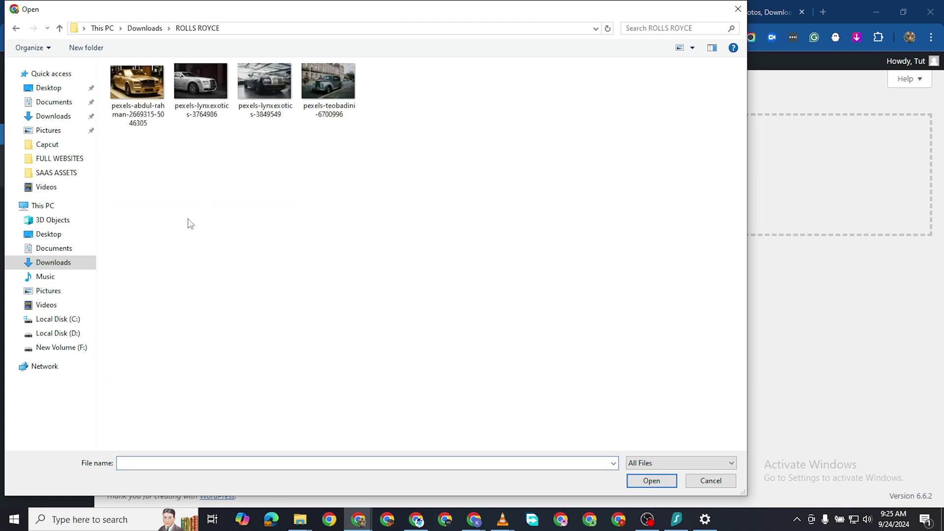
pyautogui.moveTo(415, 129); pyautogui.dragTo(148, 99)
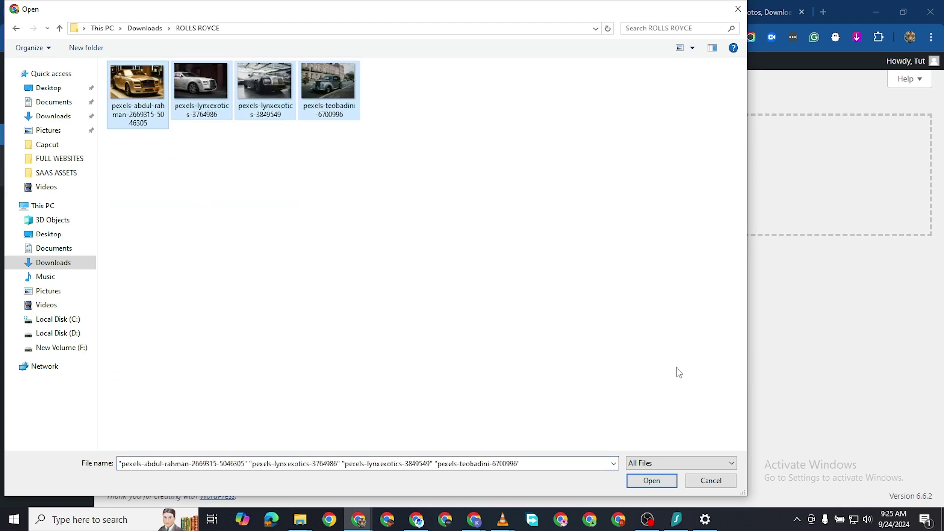
pyautogui.click(664, 480)
pyautogui.click(661, 485)
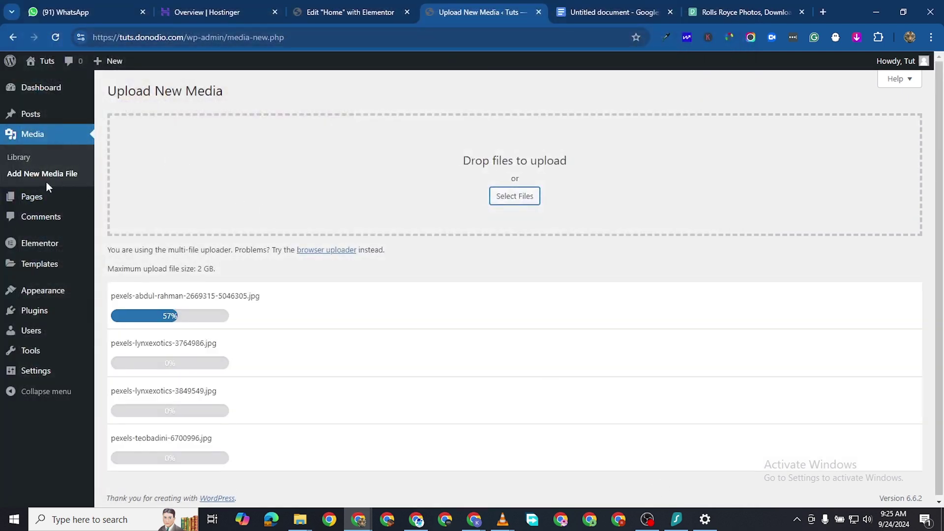
# Open the published Home page from the WordPress pages list in a separate tab and examine the hover effect on slides 1 and 2
pyautogui.moveTo(59, 204)
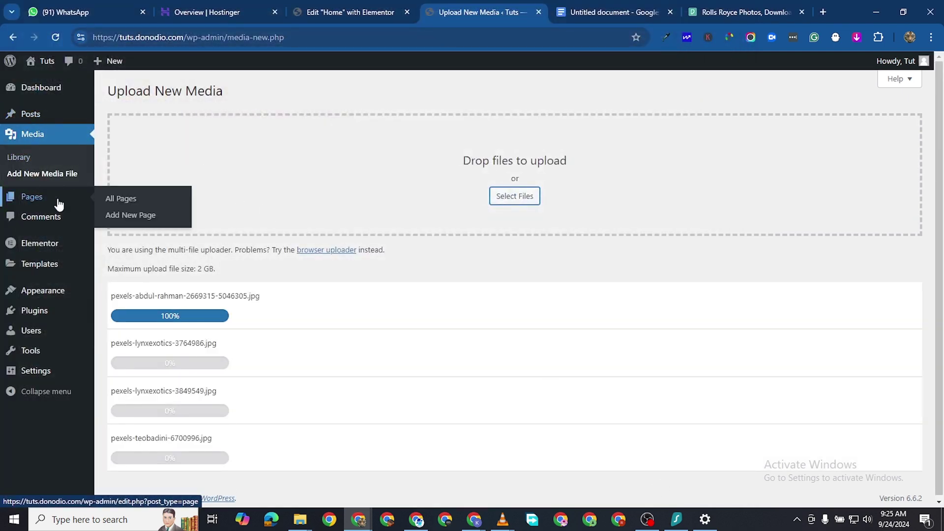
pyautogui.rightClick(126, 199)
pyautogui.click(196, 211)
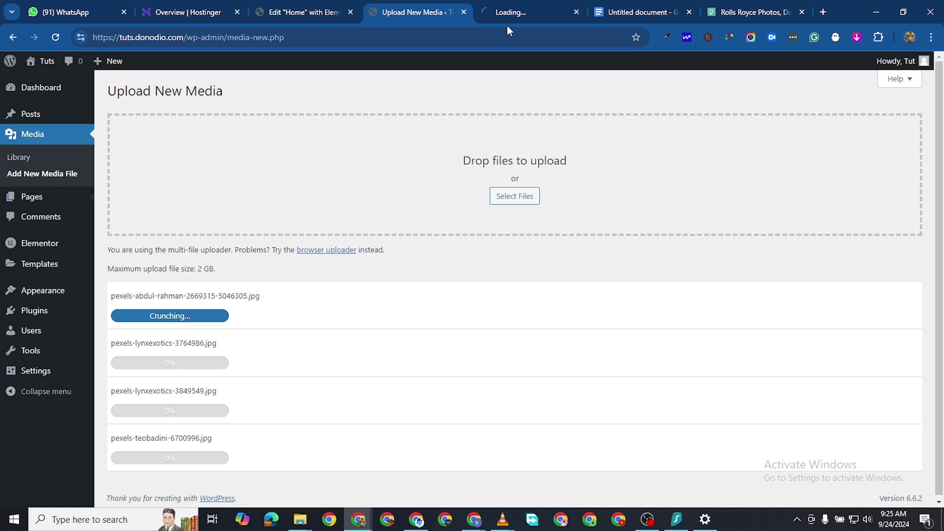
pyautogui.click(537, 16)
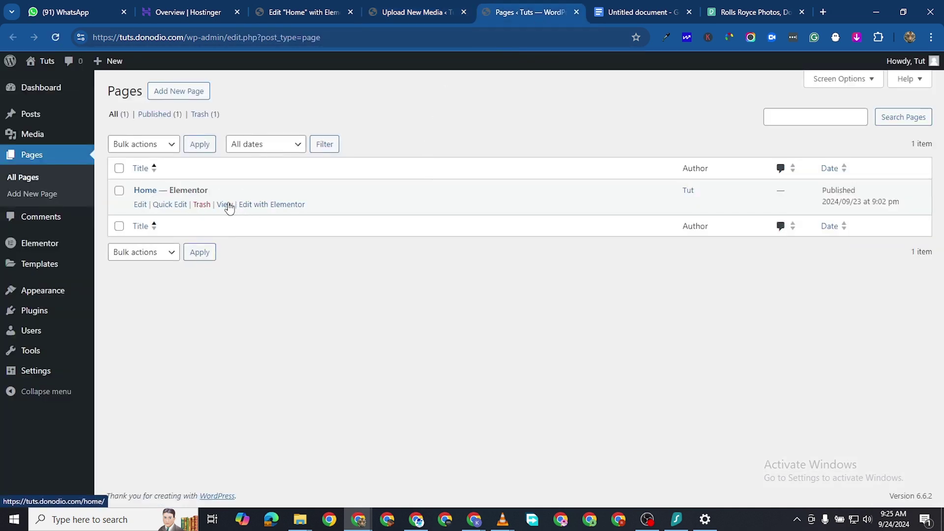
pyautogui.rightClick(225, 204)
pyautogui.click(315, 216)
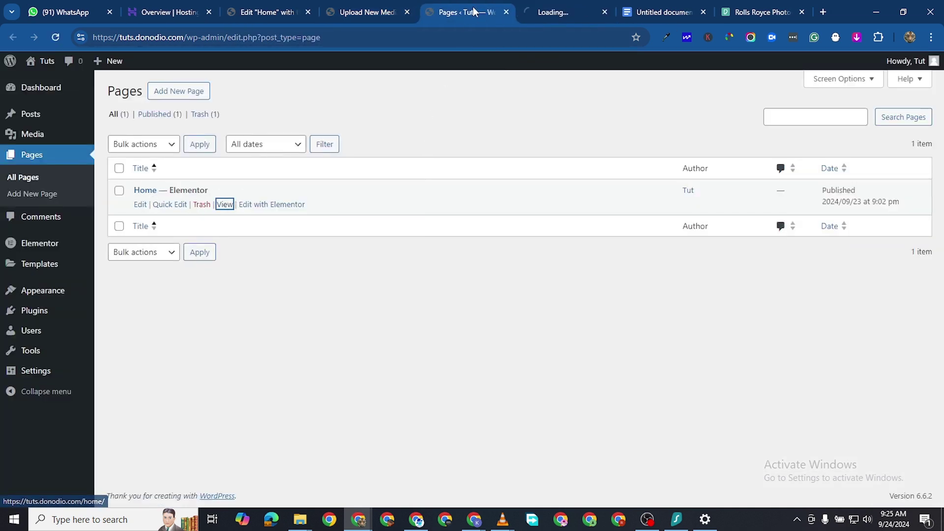
pyautogui.click(542, 14)
pyautogui.click(505, 14)
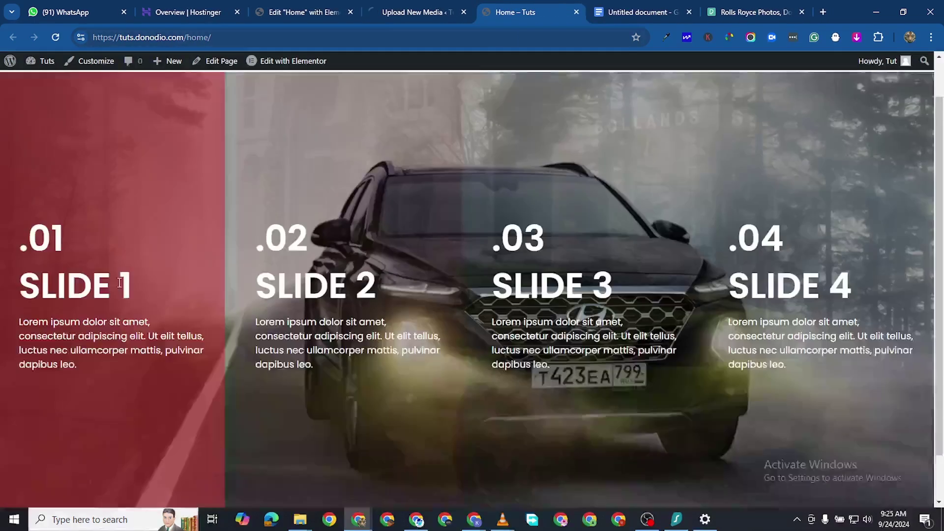
pyautogui.scroll(-1, 120, 282)
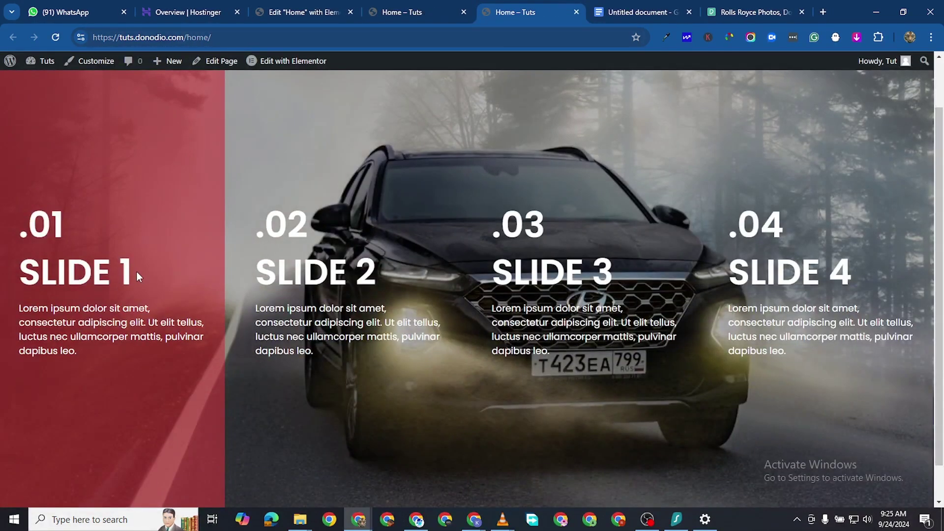
pyautogui.moveTo(303, 250)
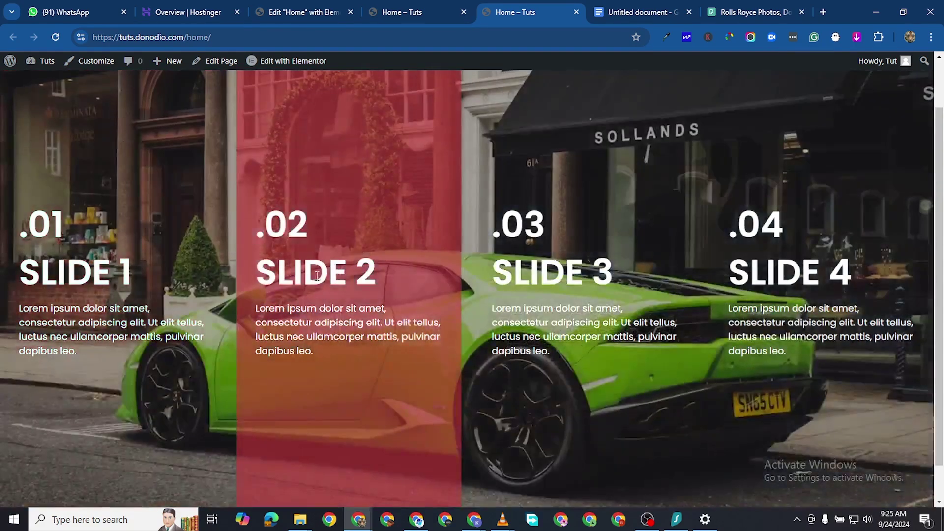
pyautogui.scroll(-1, 260, 270)
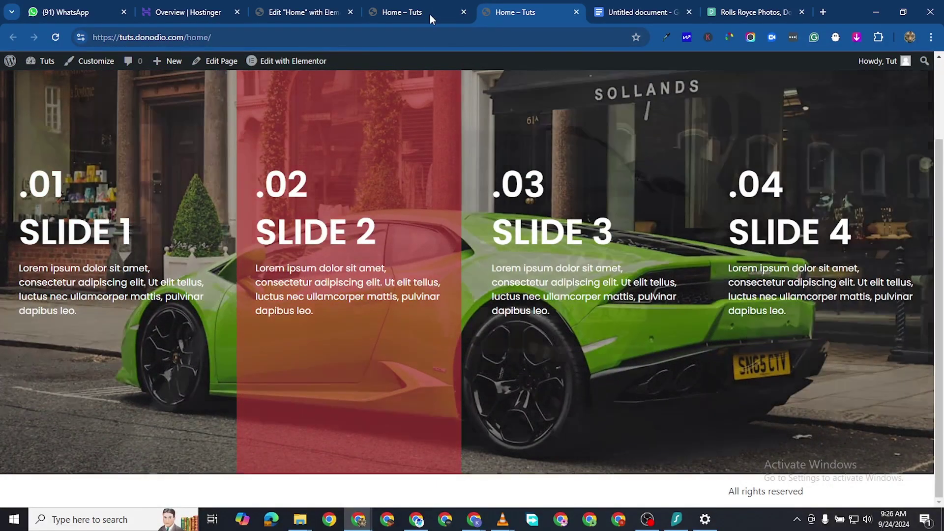
pyautogui.click(430, 13)
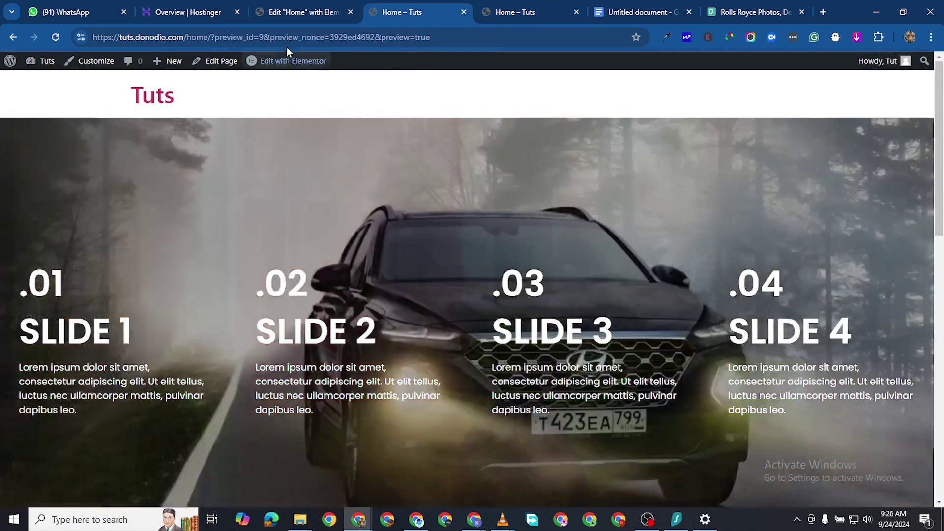
pyautogui.click(293, 13)
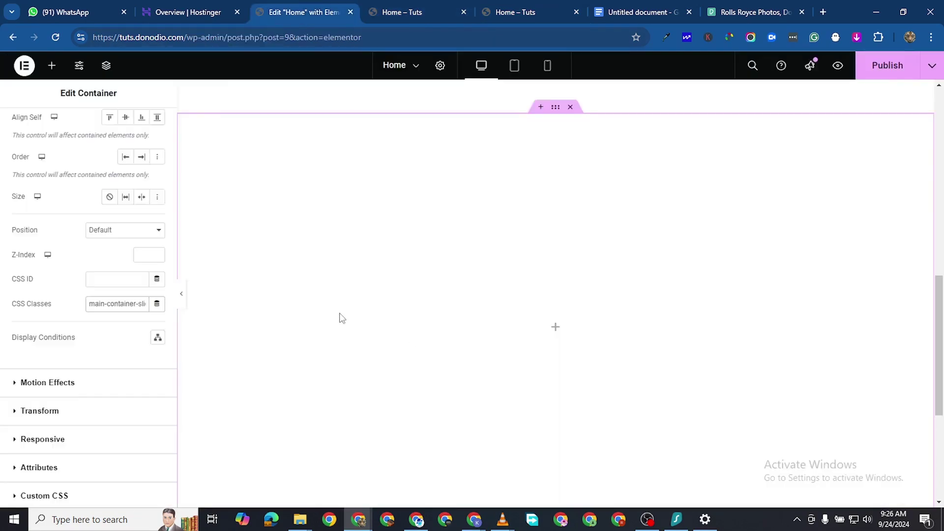
pyautogui.click(512, 15)
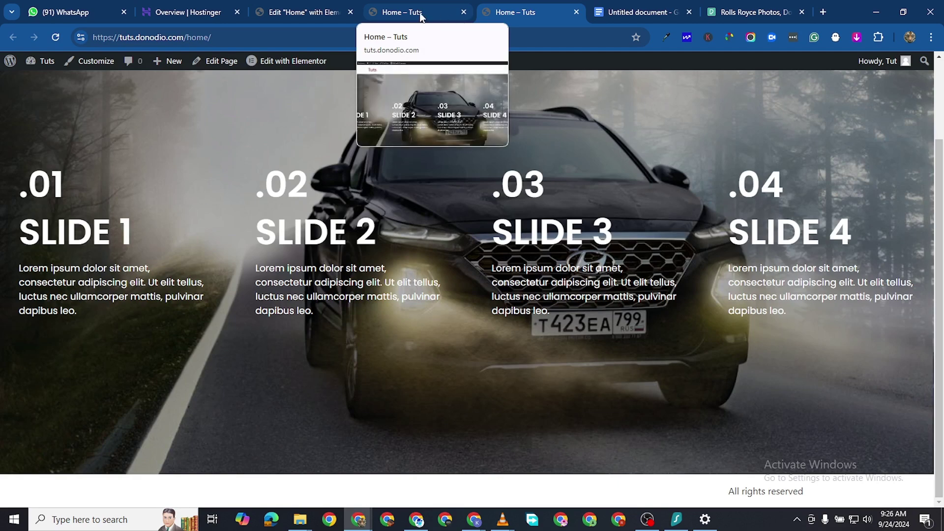
pyautogui.click(442, 18)
pyautogui.click(504, 13)
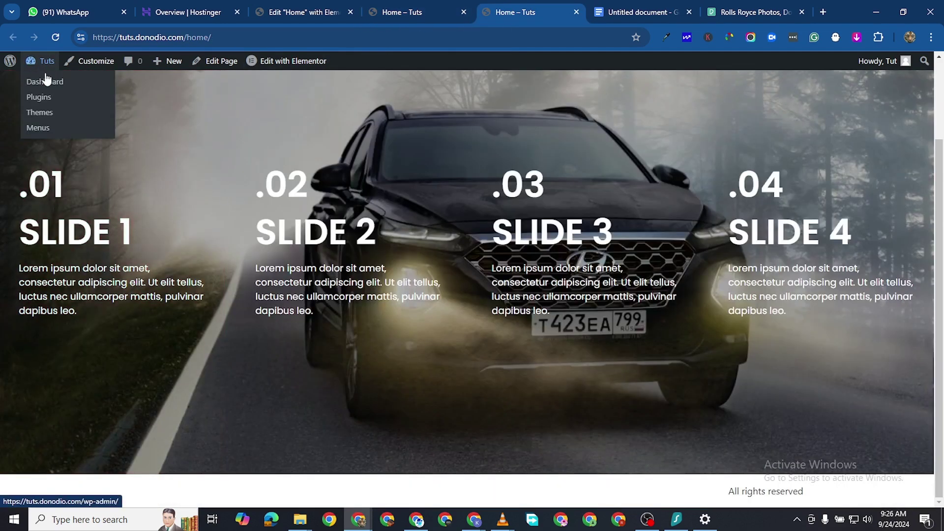
# Open the media library from the WordPress dashboard to check the uploaded car pictures
pyautogui.click(45, 82)
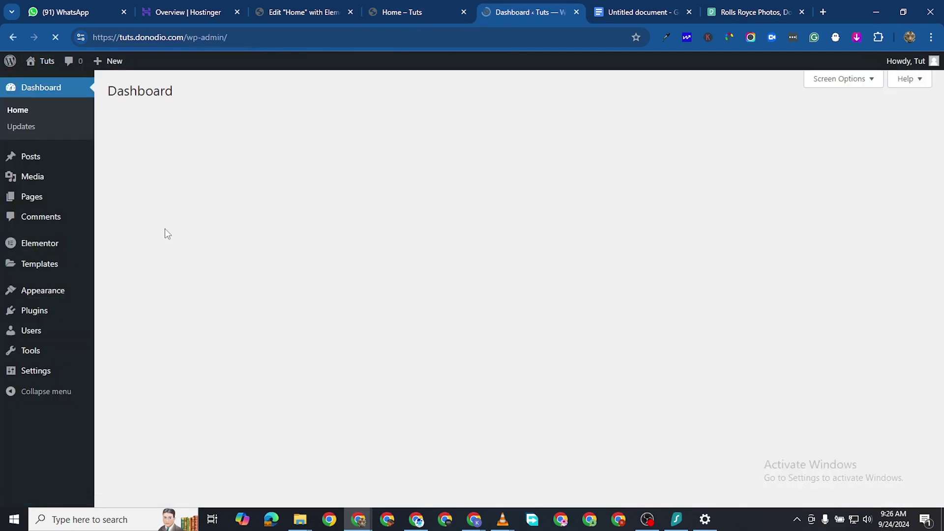
pyautogui.moveTo(43, 176)
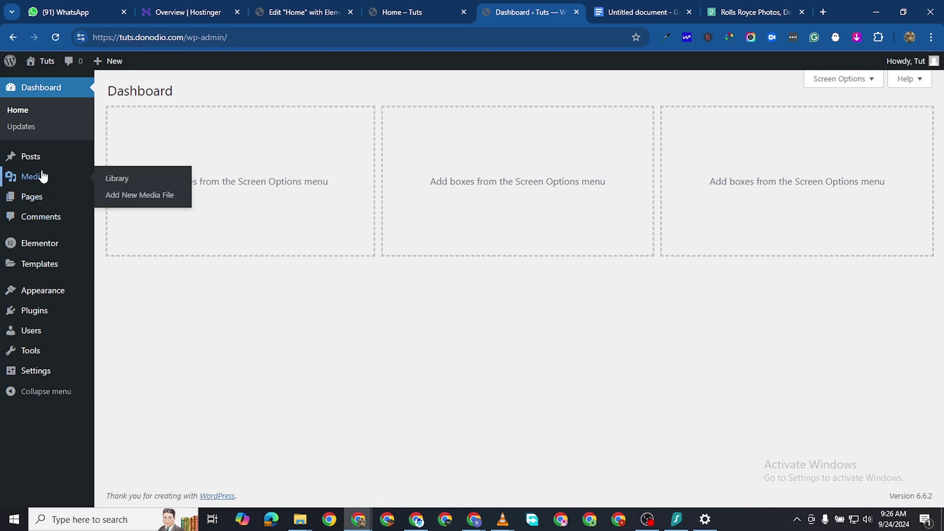
pyautogui.click(126, 178)
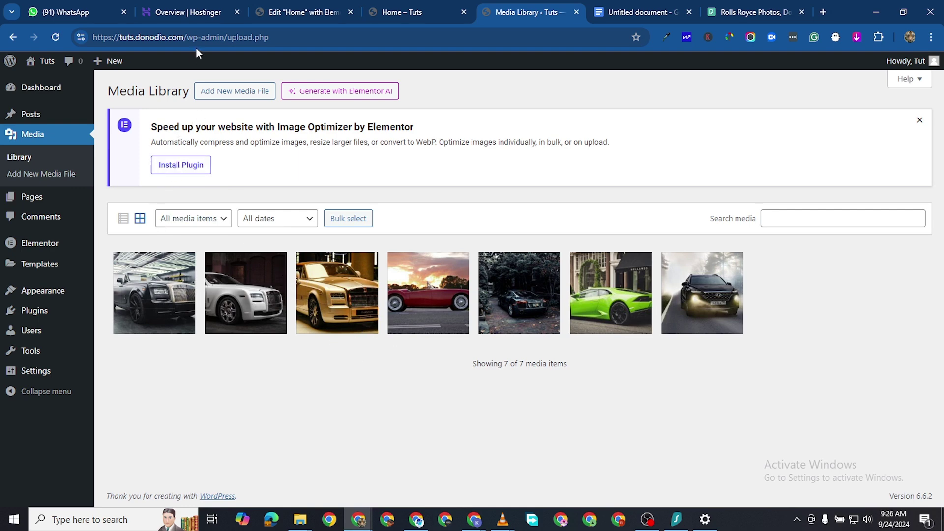
# Upload the picture pexels-teobadini-6700996 from the ROLLS ROYCE folder to the WordPress media library
pyautogui.click(225, 93)
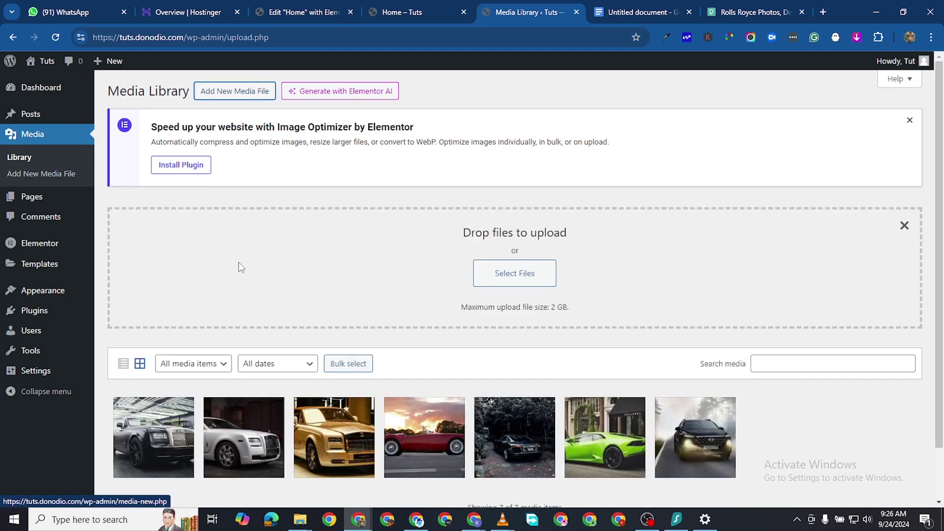
pyautogui.click(503, 281)
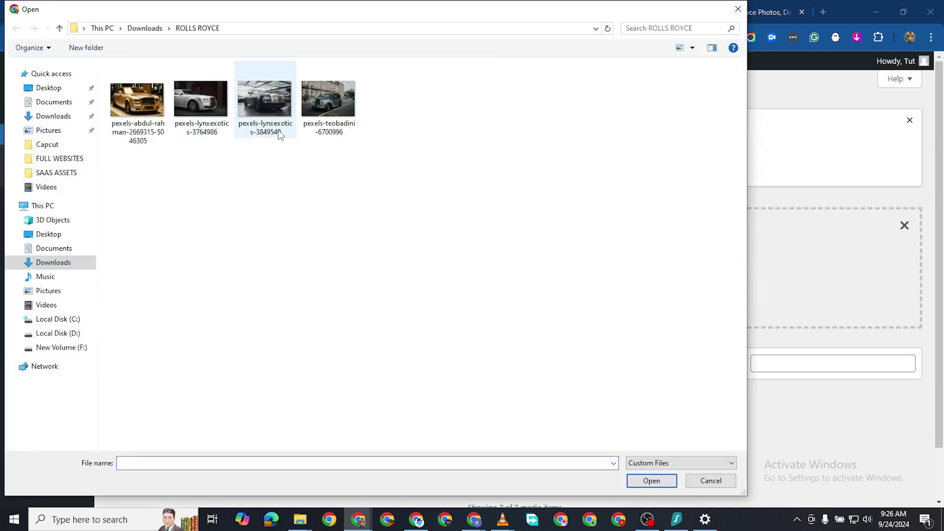
pyautogui.click(320, 112)
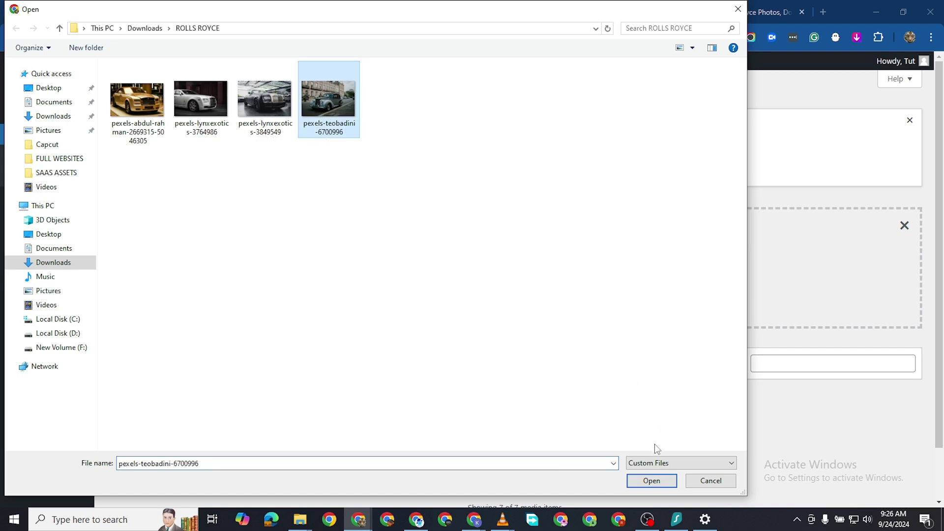
pyautogui.click(652, 480)
pyautogui.scroll(-1, 274, 420)
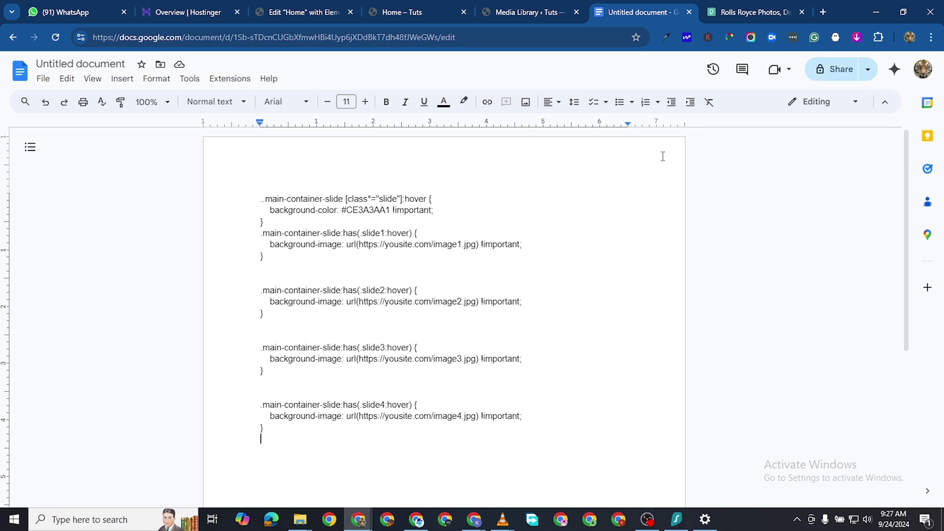
# Examine the hover CSS in the Google Docs document, focusing on the placeholder image URLs in the slide1 and slide2 rules
pyautogui.keyDown('ctrl'); pyautogui.scroll(3, 627, 198); pyautogui.keyUp('ctrl')
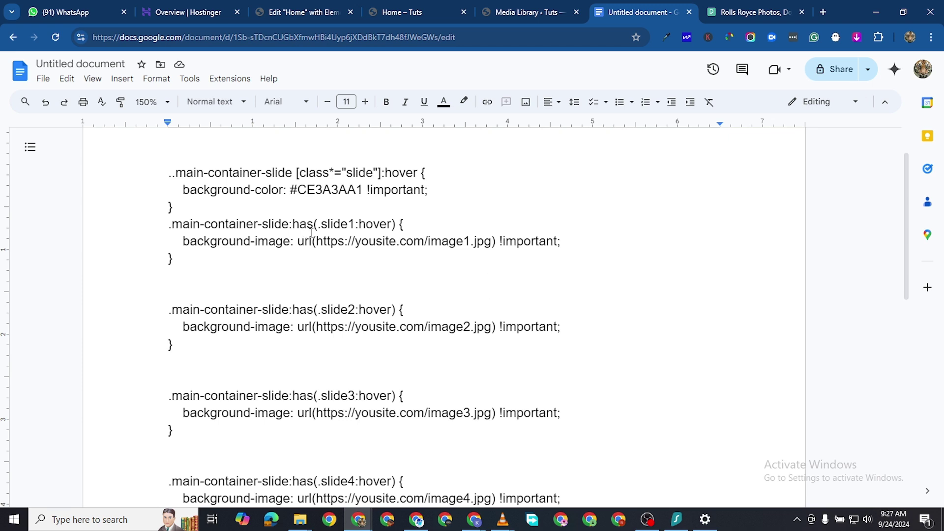
pyautogui.scroll(2, 310, 231)
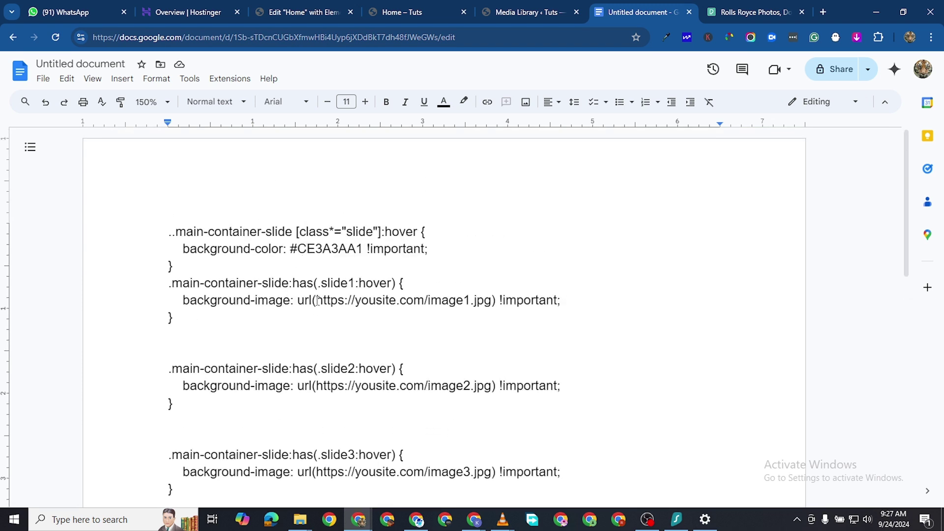
pyautogui.moveTo(317, 300); pyautogui.dragTo(484, 315)
pyautogui.scroll(-4, 504, 347)
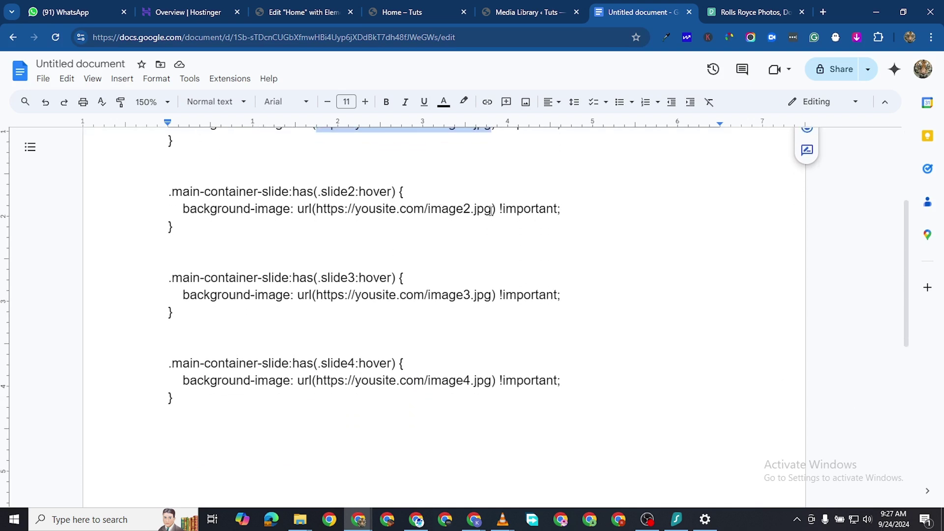
pyautogui.moveTo(491, 210); pyautogui.dragTo(321, 204)
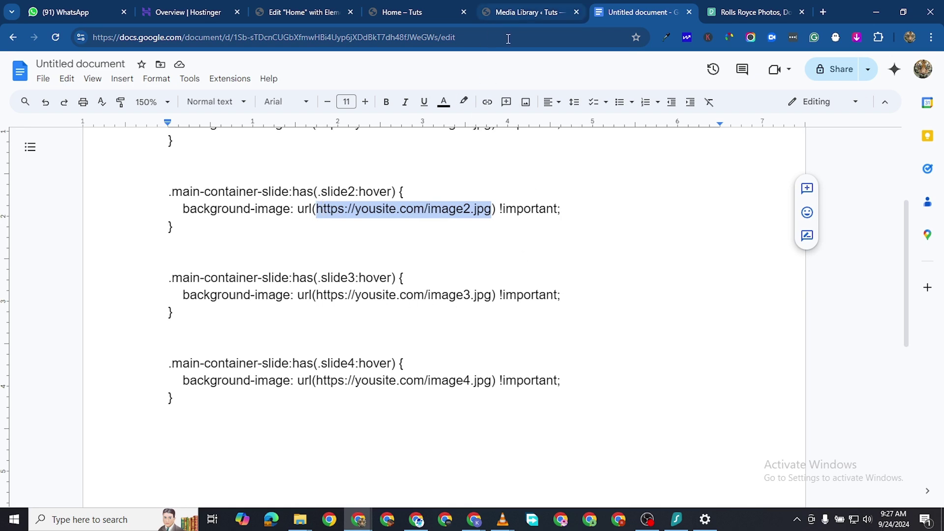
# Switch to the WordPress media library and copy the file URL of the gold Rolls-Royce Phantom picture
pyautogui.click(524, 12)
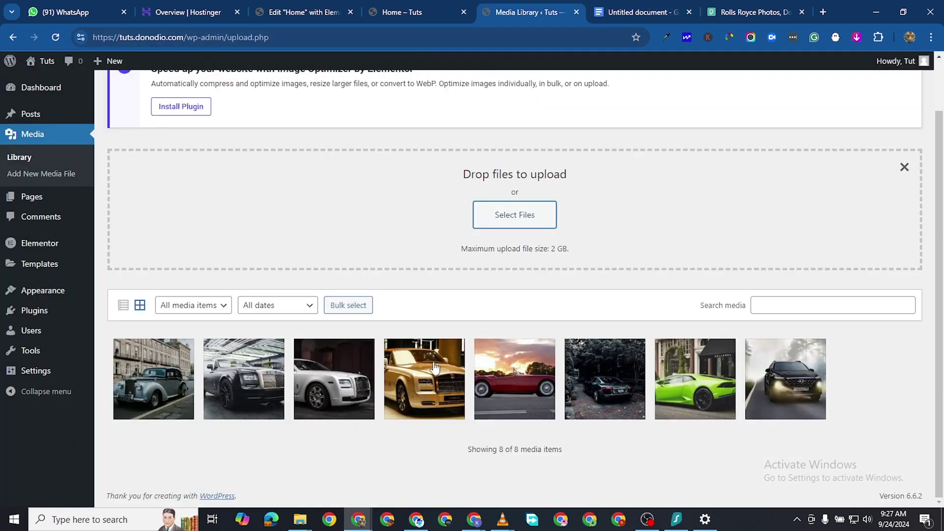
pyautogui.click(423, 391)
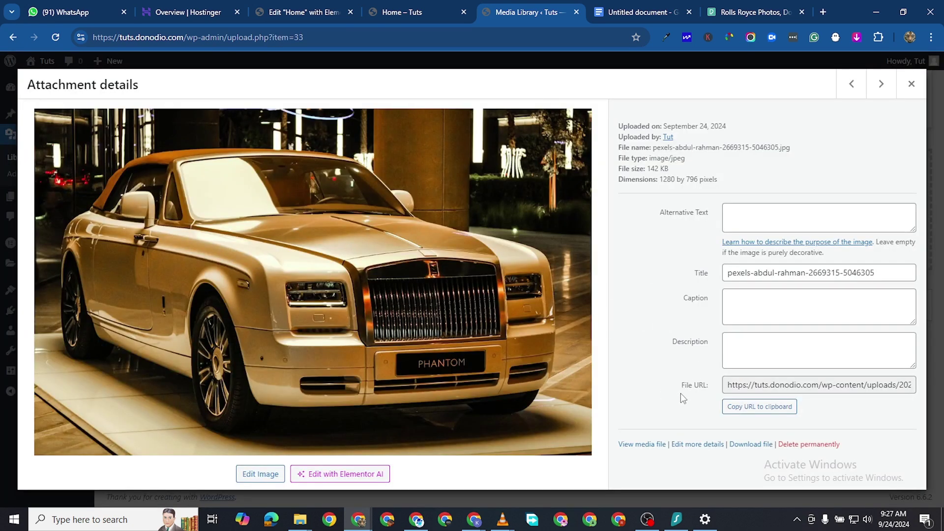
pyautogui.click(748, 412)
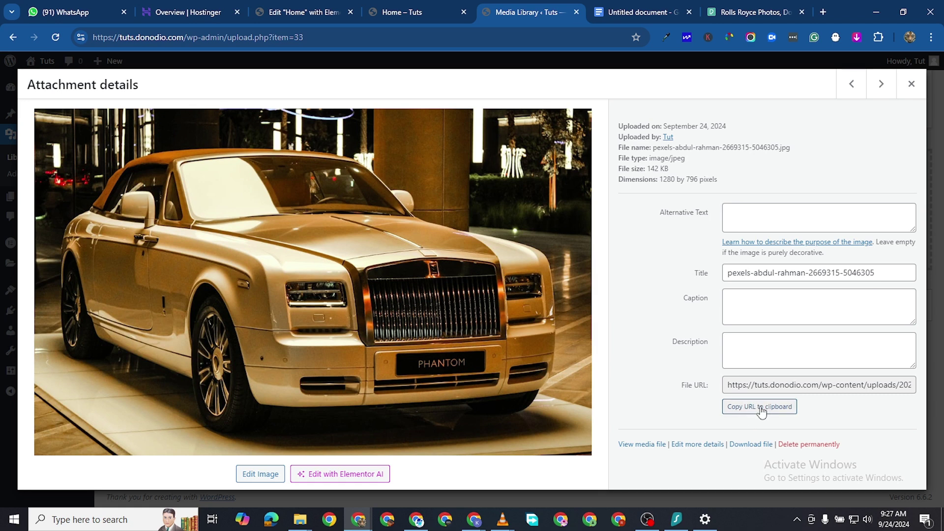
pyautogui.click(761, 408)
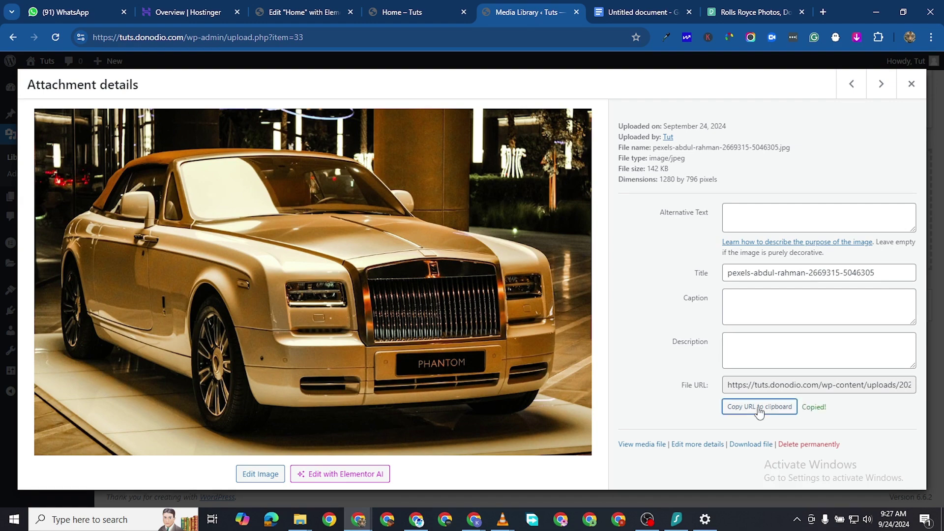
# In the Google Docs CSS, replace the image1.jpg placeholder URL in the slide1 hover rule with the copied gold car URL
pyautogui.click(623, 14)
pyautogui.scroll(-4, 436, 228)
pyautogui.scroll(5, 443, 275)
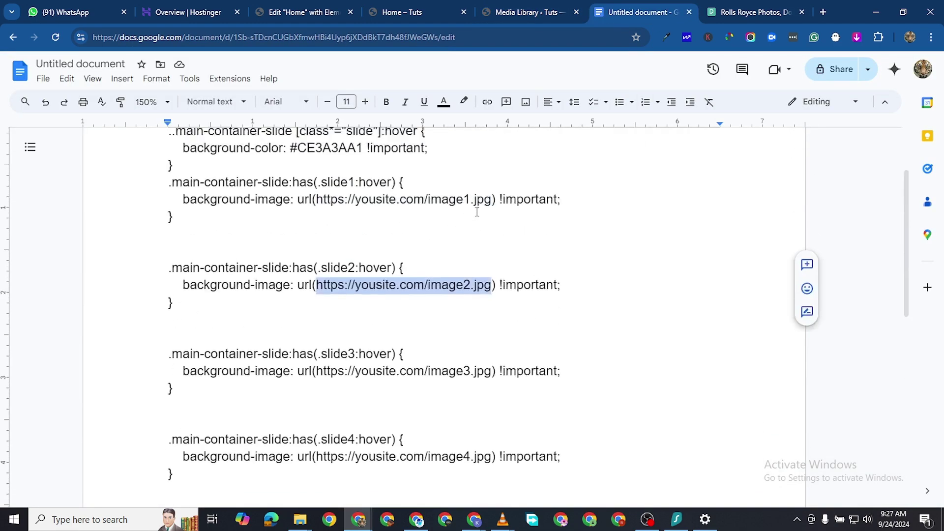
pyautogui.scroll(-1, 448, 280)
pyautogui.click(336, 212)
pyautogui.moveTo(316, 183); pyautogui.dragTo(461, 184)
pyautogui.rightClick(460, 184)
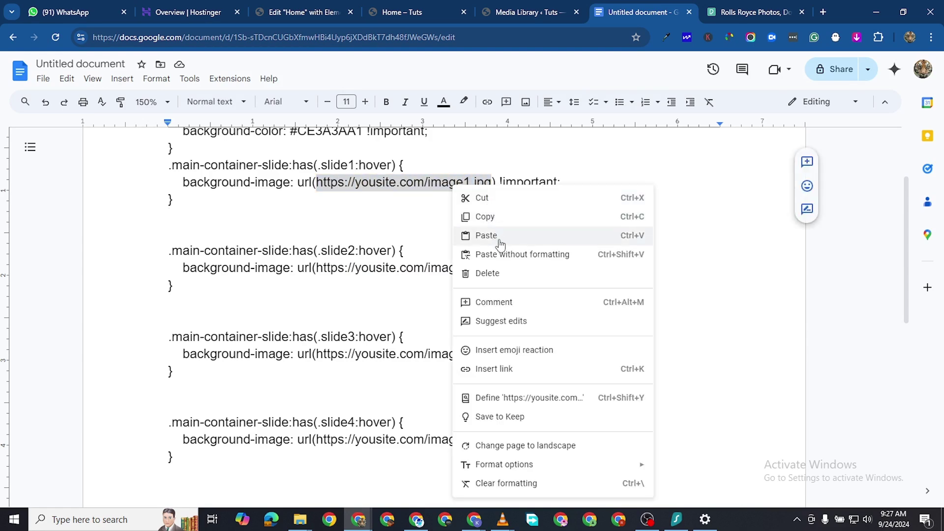
pyautogui.click(489, 233)
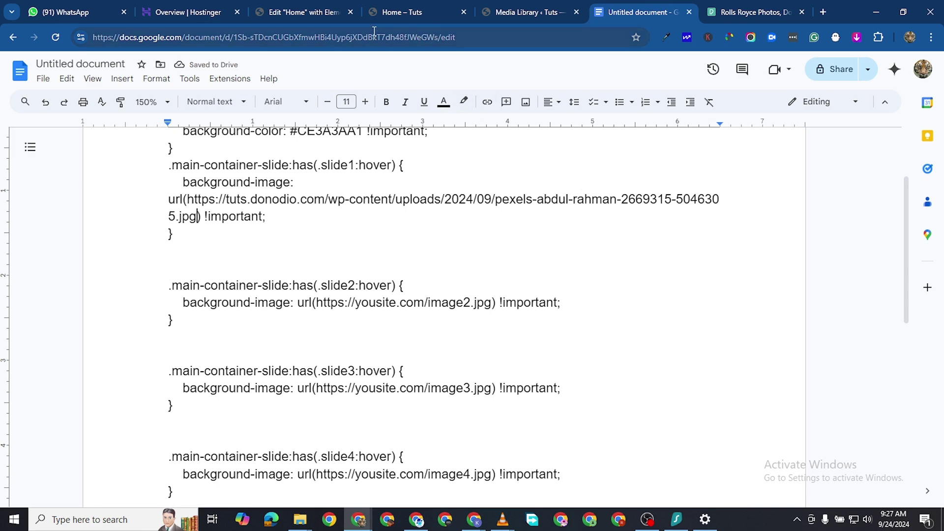
# Return to the media library and copy the file URL of the white car picture, pexels-lynxexotics-3764986.jpg
pyautogui.click(394, 12)
pyautogui.click(515, 16)
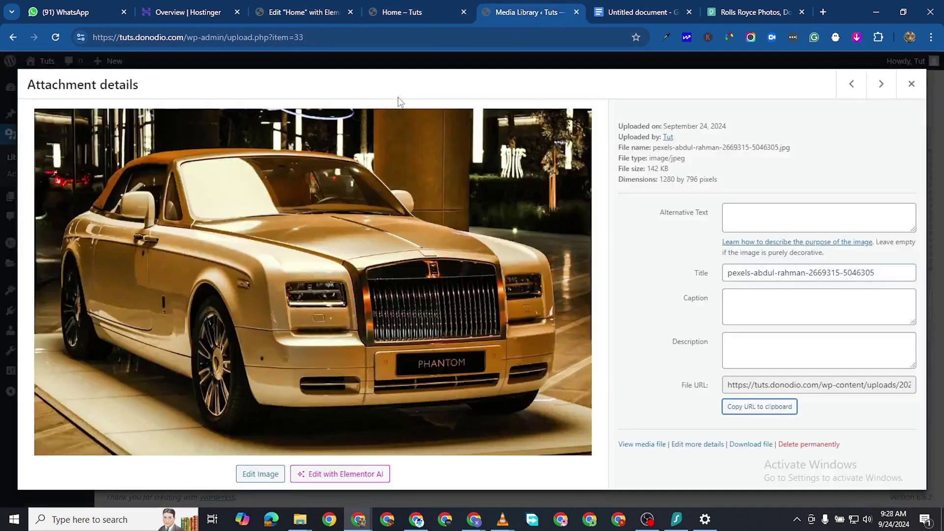
pyautogui.click(911, 84)
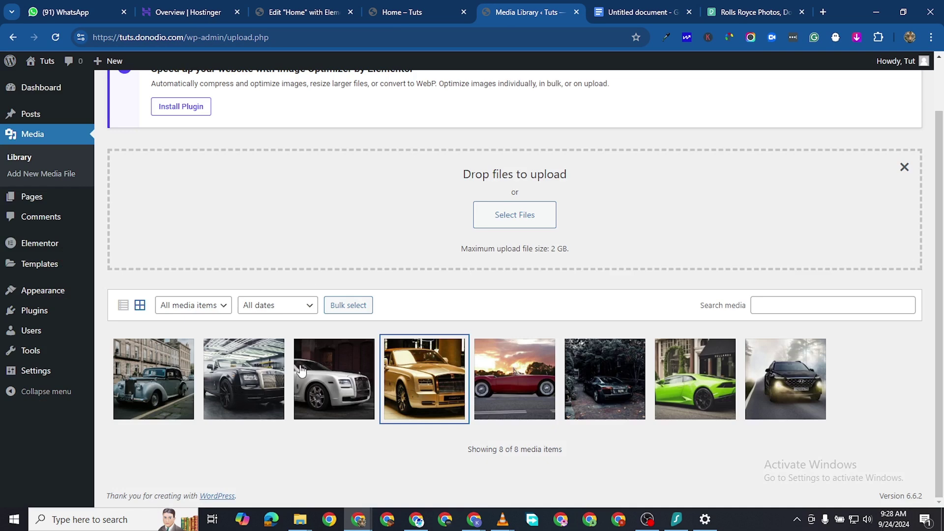
pyautogui.click(313, 377)
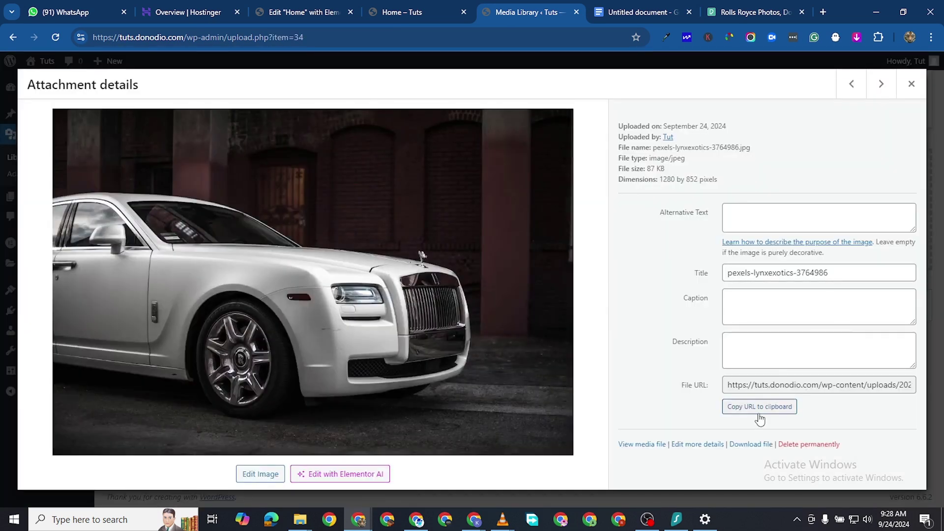
pyautogui.click(762, 407)
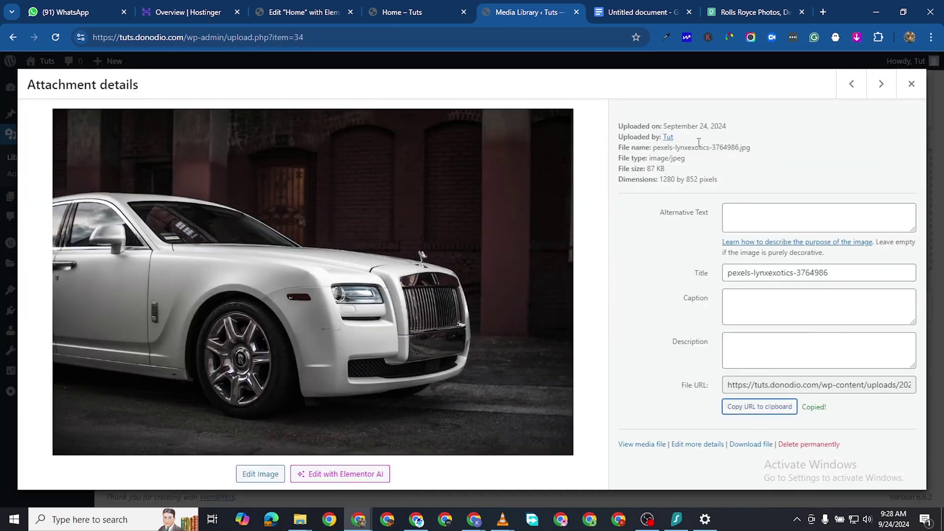
# In the Google Docs CSS, replace the image2.jpg placeholder URL in the slide2 hover rule with the copied white car URL
pyautogui.click(657, 15)
pyautogui.scroll(-1, 377, 325)
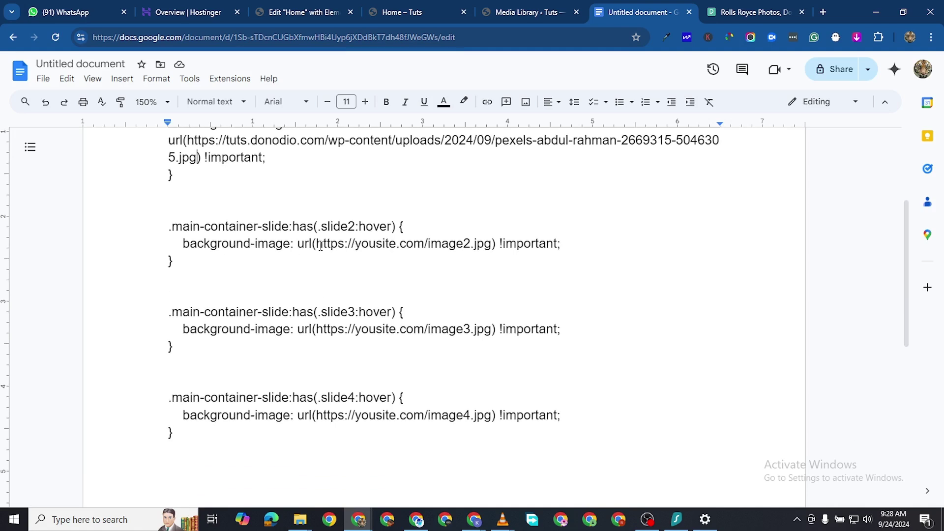
pyautogui.moveTo(318, 244); pyautogui.dragTo(491, 244)
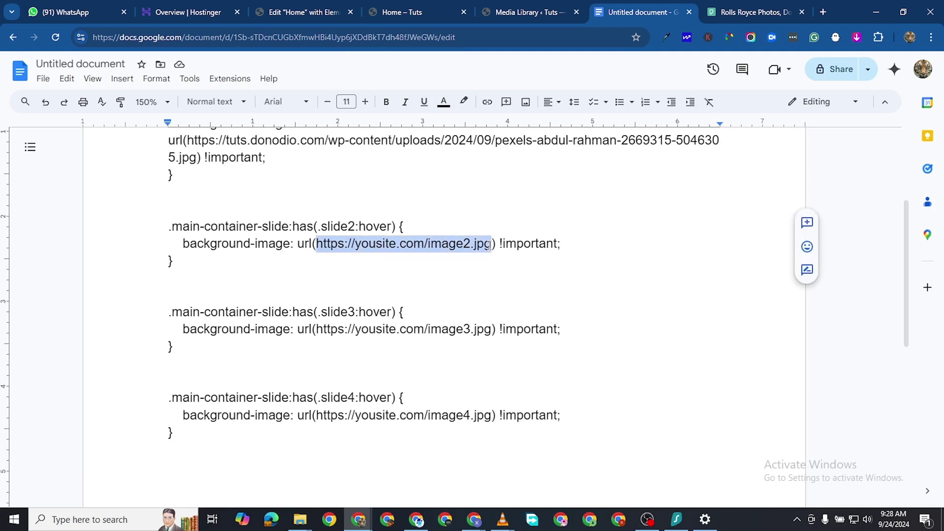
pyautogui.rightClick(463, 251)
pyautogui.click(470, 245)
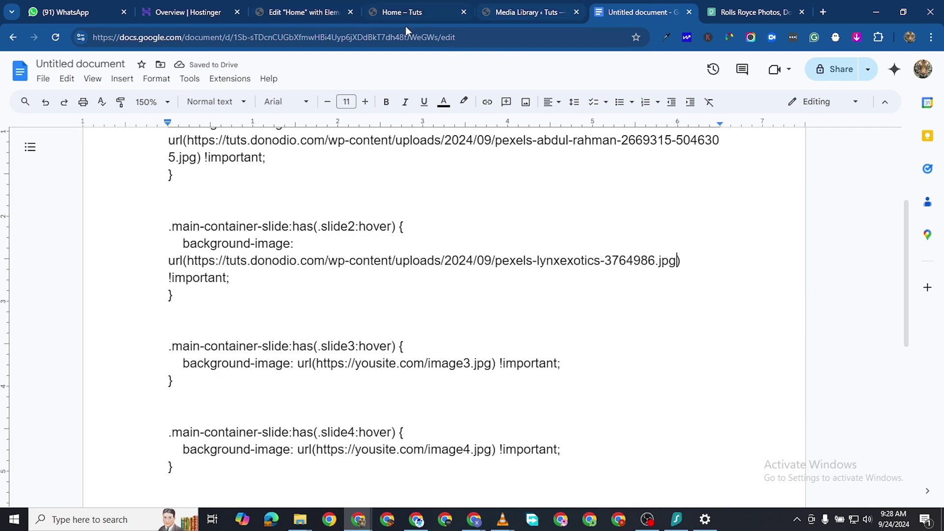
# Return to the media library and copy the file URL of the black car picture, pexels-lynxexotics-3849549.jpg
pyautogui.click(517, 13)
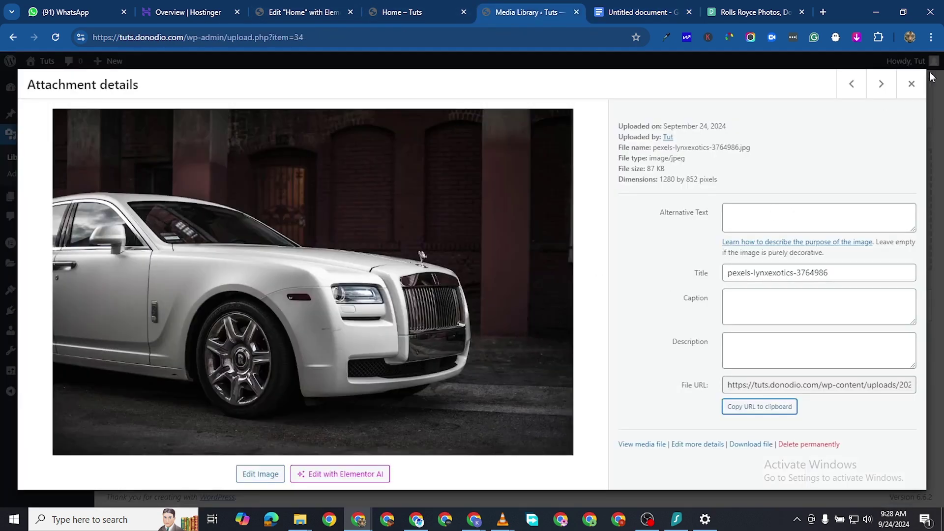
pyautogui.click(912, 84)
pyautogui.click(258, 391)
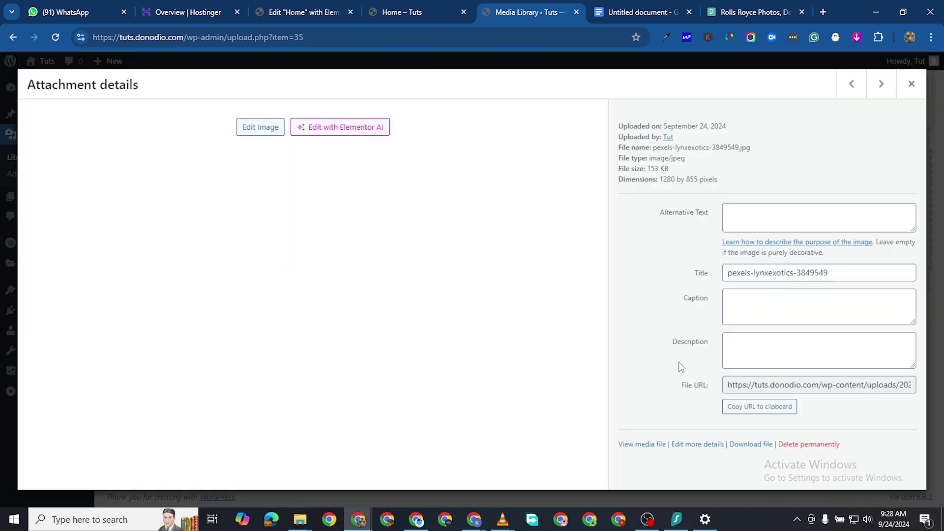
pyautogui.click(745, 406)
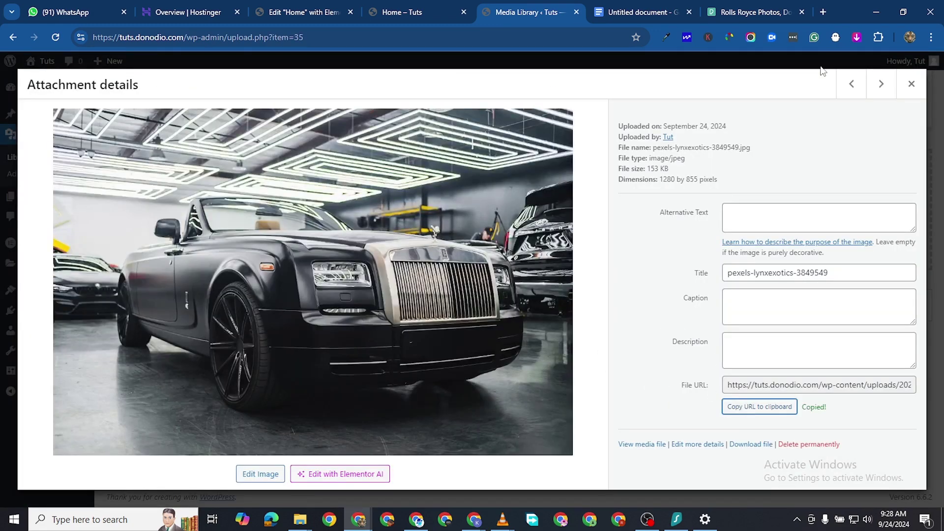
# In the Google Docs CSS, replace the image3.jpg placeholder URL in the slide3 hover rule with the copied black car URL
pyautogui.click(627, 18)
pyautogui.scroll(-2, 351, 310)
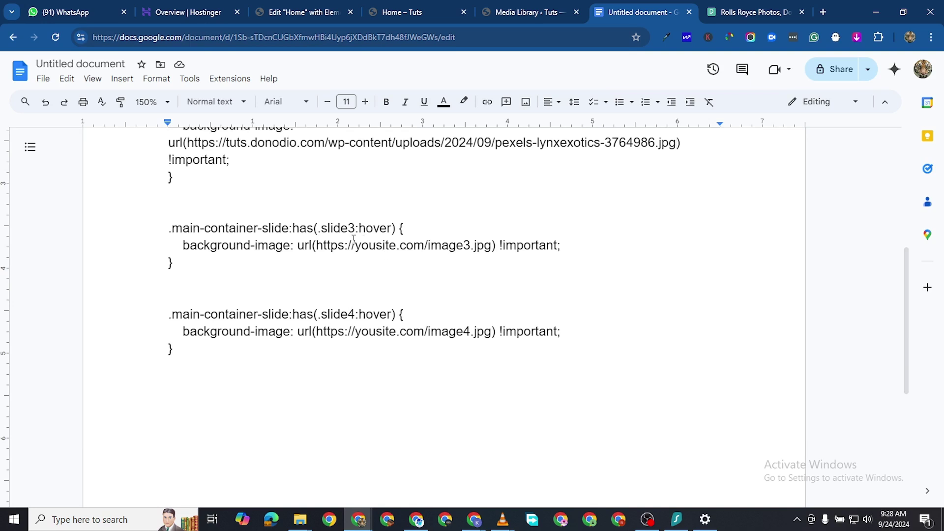
pyautogui.moveTo(318, 245); pyautogui.dragTo(494, 245)
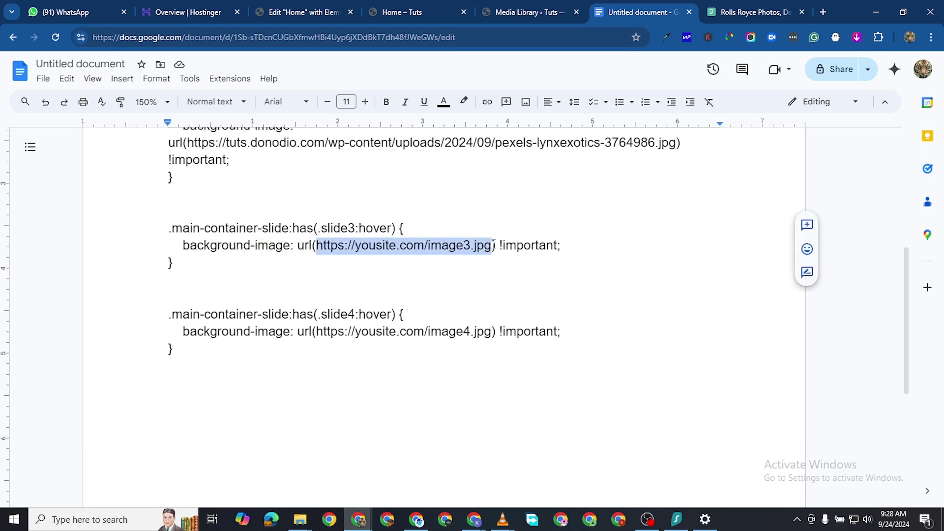
pyautogui.rightClick(487, 257)
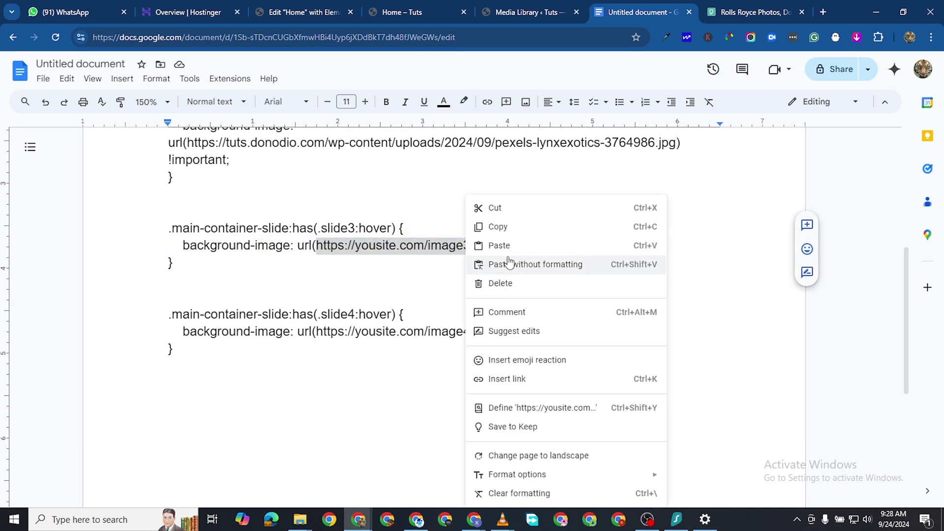
pyautogui.click(499, 246)
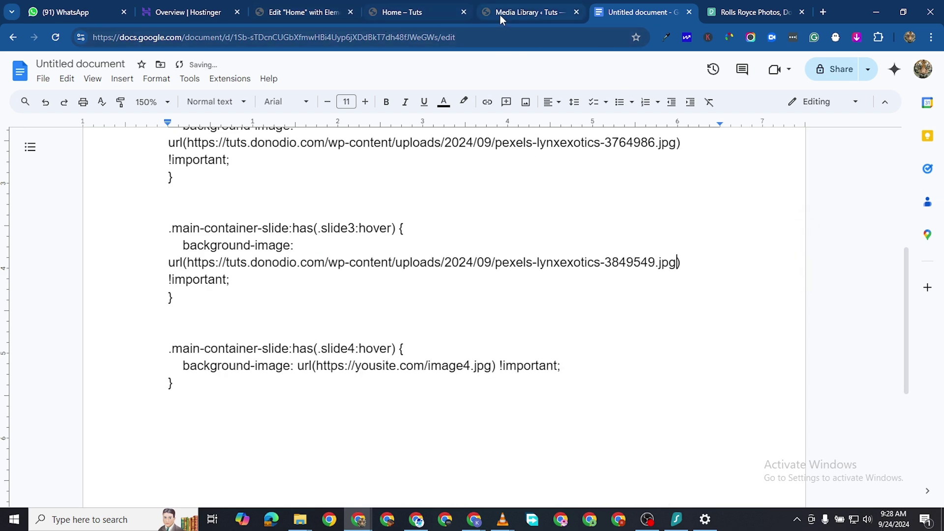
# Return to the media library and copy the file URL of the vintage car picture, pexels-teobadini-6700996.jpg
pyautogui.hotkey('ctrl', 'shift', 'Tab')
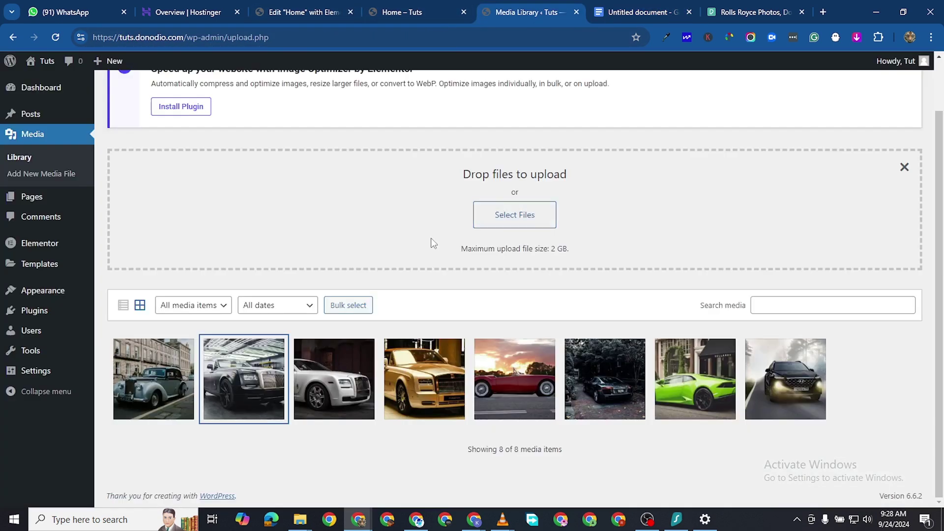
pyautogui.click(910, 84)
pyautogui.click(173, 386)
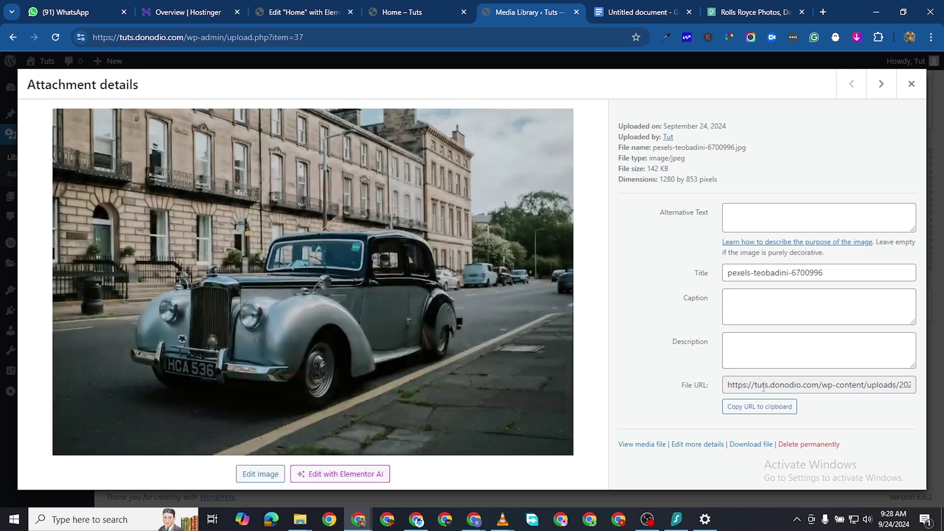
pyautogui.click(771, 408)
# In the Google Docs CSS, replace the image4.jpg placeholder URL in the slide4 hover rule with the copied vintage car URL
pyautogui.click(621, 19)
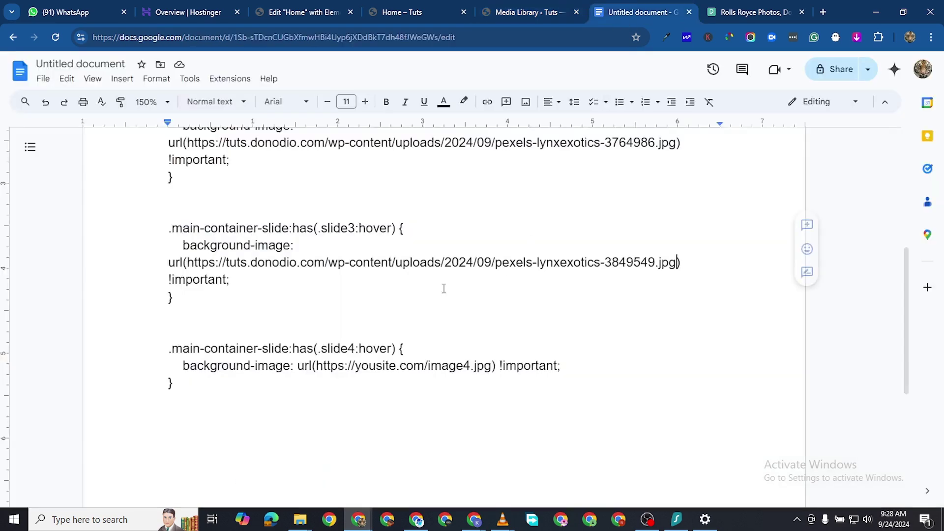
pyautogui.scroll(-2, 442, 287)
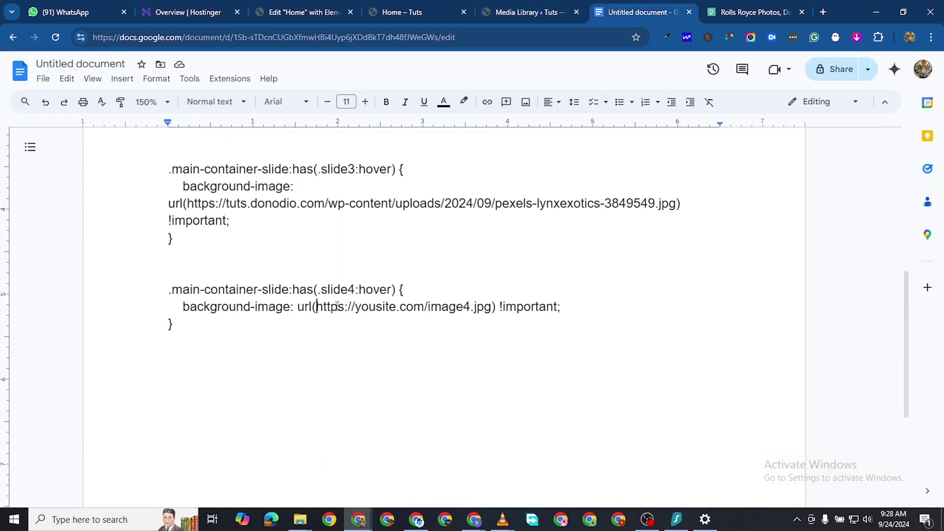
pyautogui.moveTo(337, 306); pyautogui.dragTo(478, 304)
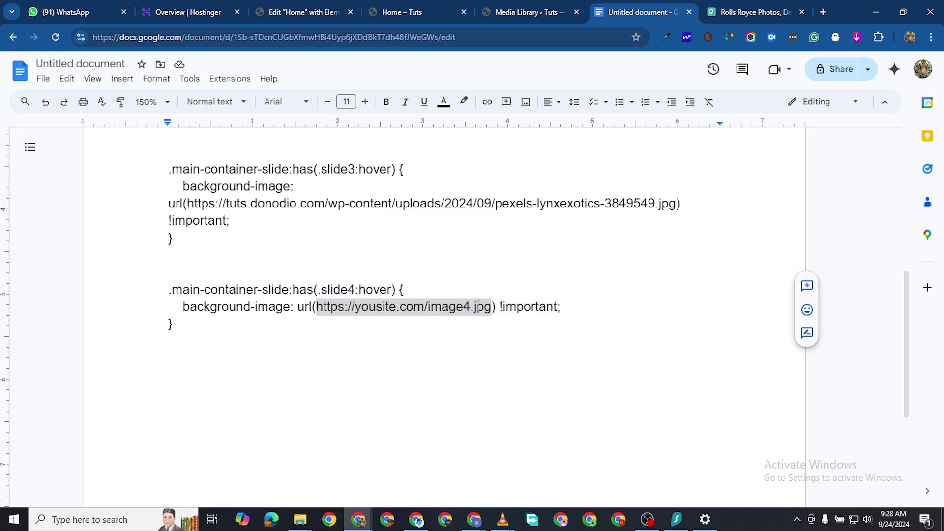
pyautogui.rightClick(478, 305)
pyautogui.click(532, 245)
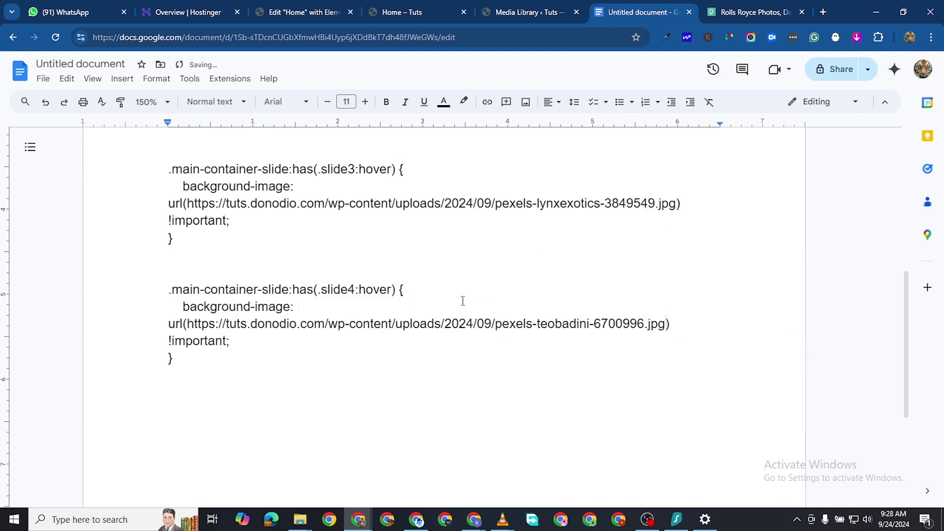
# Review the CSS in the Google Docs document, checking the hover background colour, the main-container-slide selector and the four slide image rules
pyautogui.scroll(7, 833, 322)
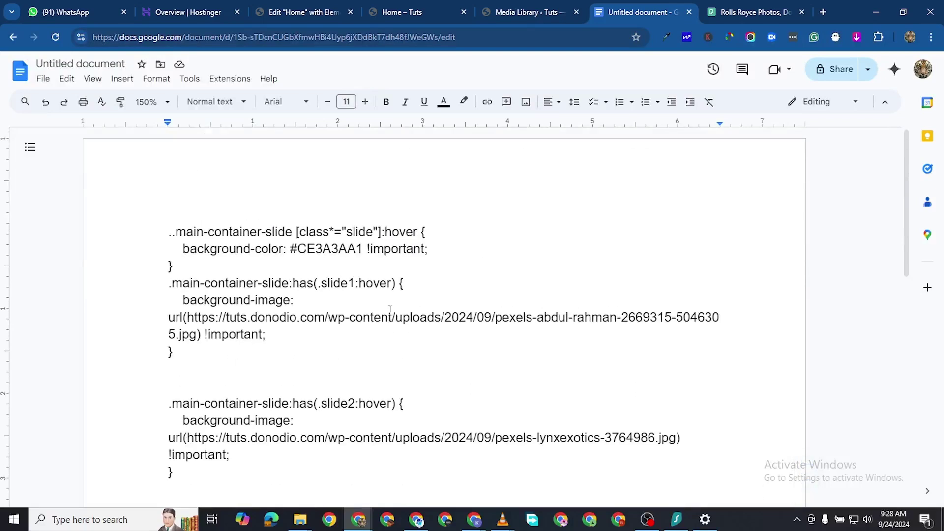
pyautogui.scroll(-1, 298, 243)
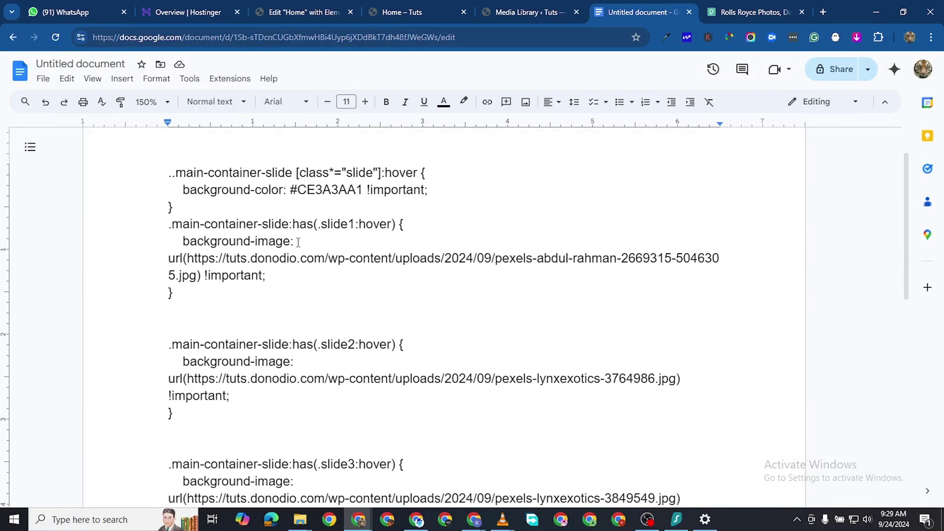
pyautogui.moveTo(290, 187); pyautogui.dragTo(366, 183)
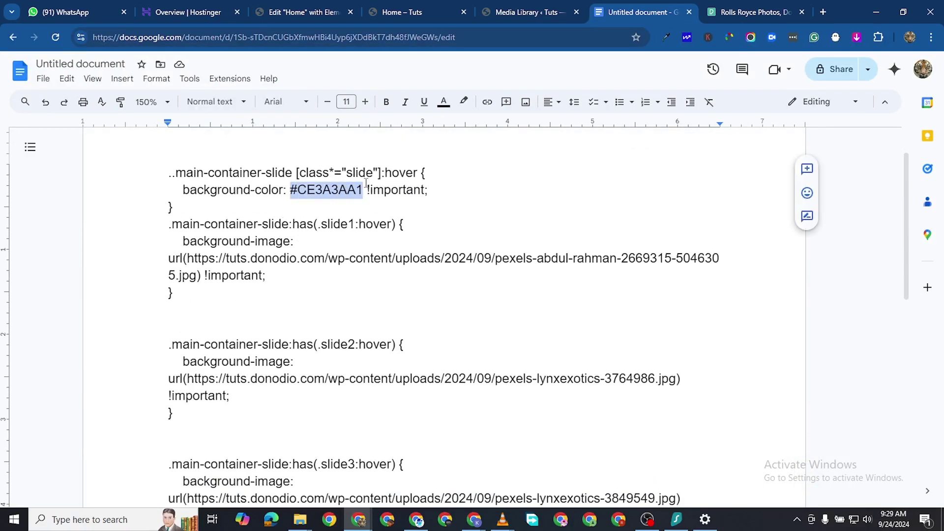
pyautogui.click(433, 12)
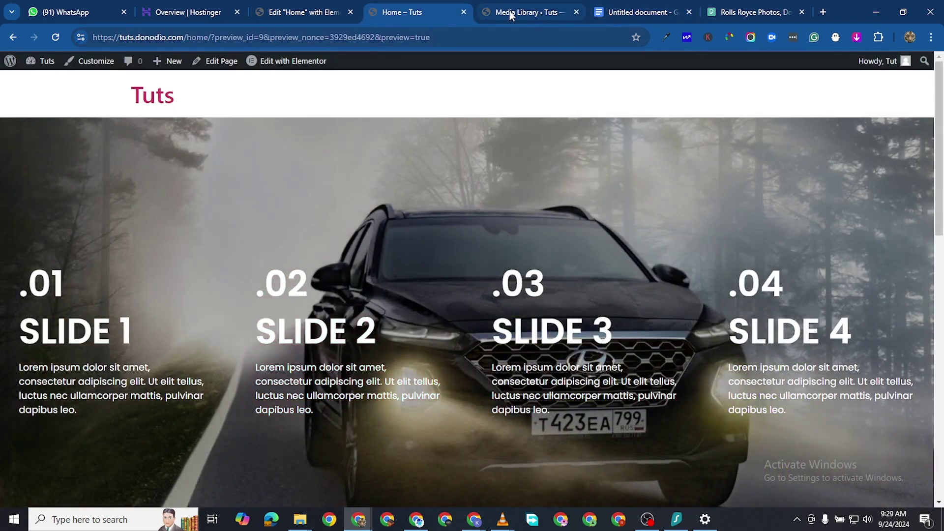
pyautogui.click(510, 11)
pyautogui.click(667, 18)
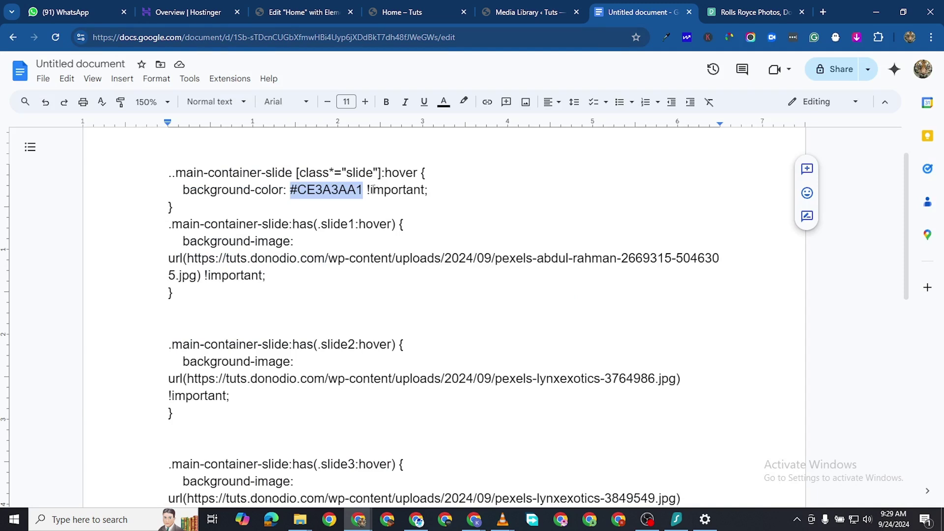
pyautogui.click(351, 191)
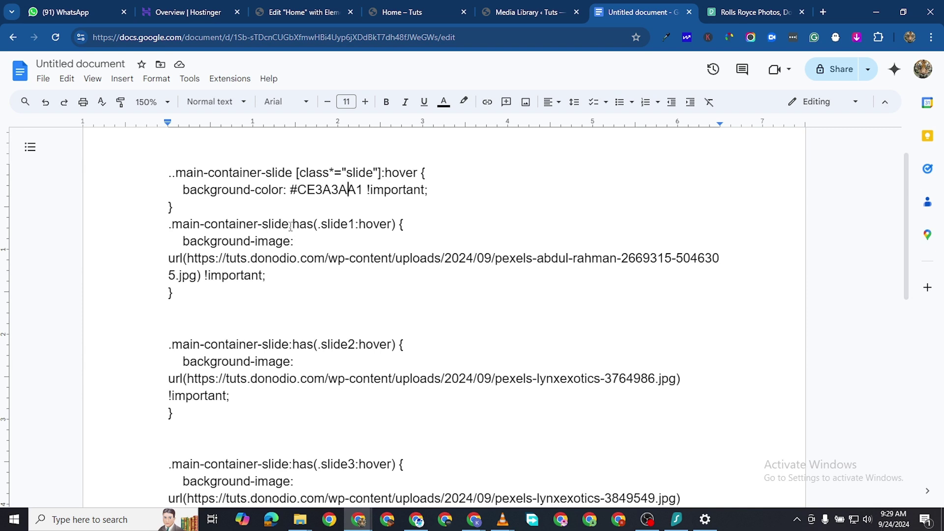
pyautogui.moveTo(173, 224); pyautogui.dragTo(290, 220)
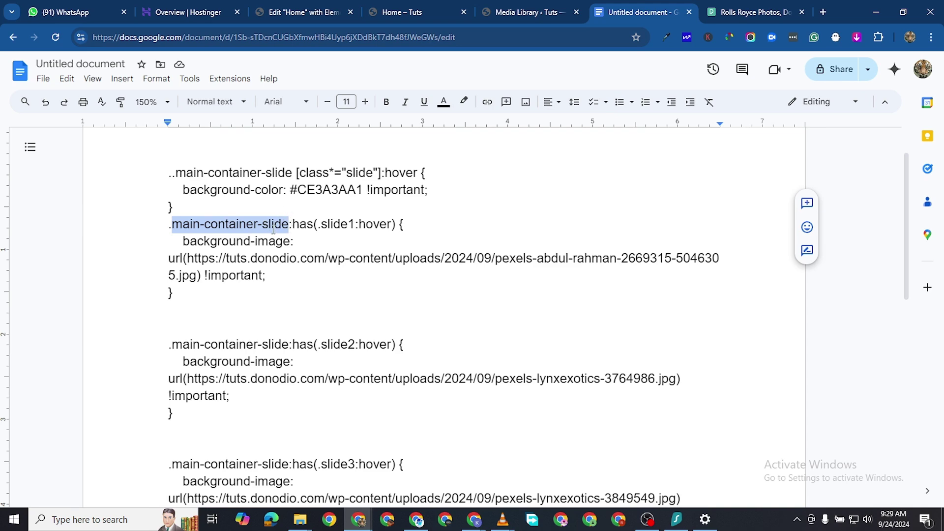
pyautogui.scroll(-6, 309, 338)
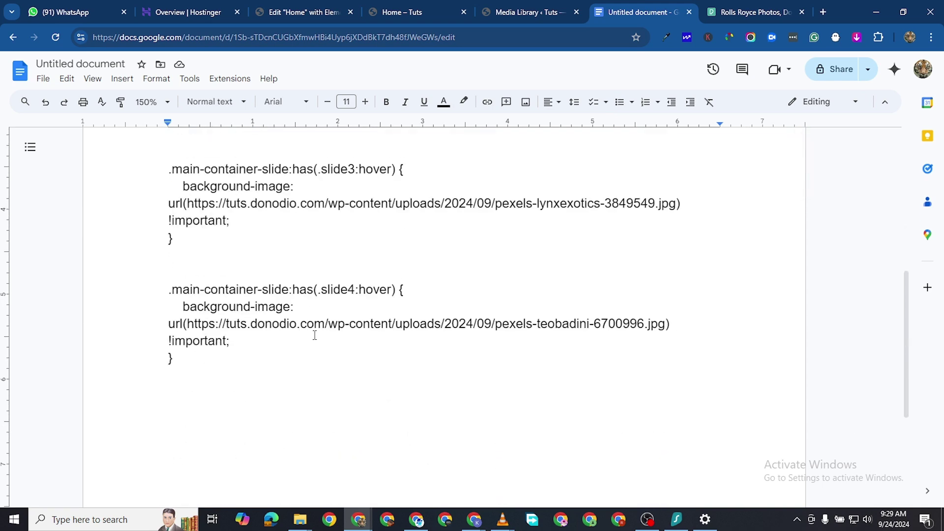
pyautogui.scroll(1, 339, 334)
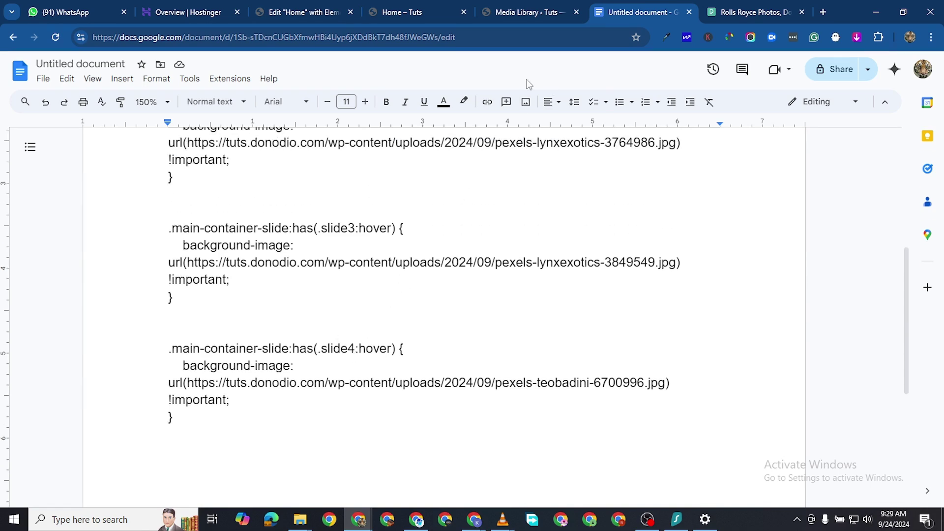
pyautogui.scroll(-2, 243, 338)
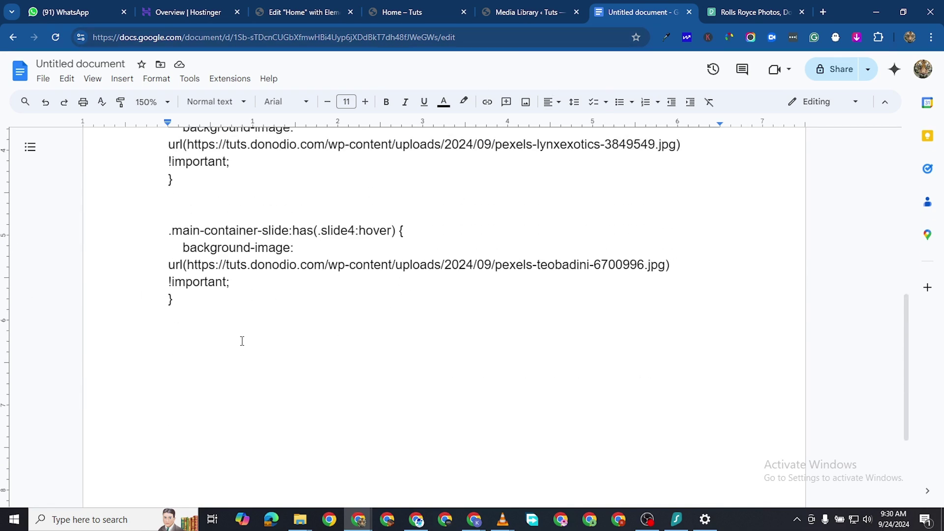
# Copy the entire CSS from the document, from the slide hover colour rule through the slide4 hover rule
pyautogui.moveTo(182, 298); pyautogui.dragTo(158, 227)
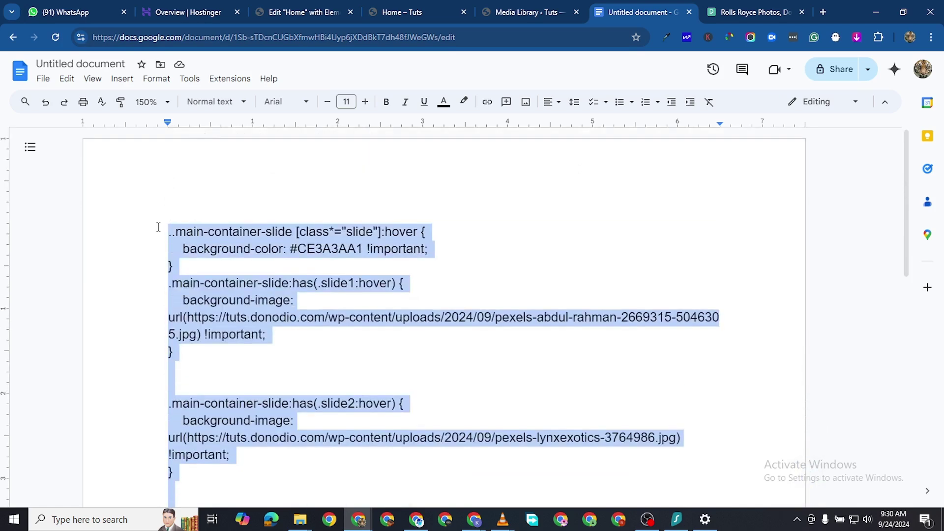
pyautogui.rightClick(222, 232)
pyautogui.click(263, 229)
pyautogui.scroll(-1, 408, 330)
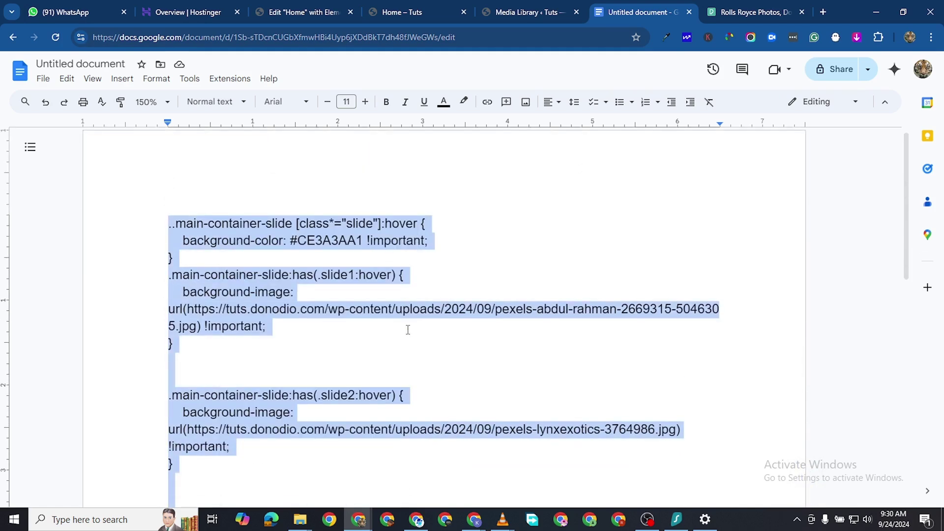
pyautogui.scroll(-8, 407, 330)
pyautogui.scroll(3, 411, 340)
pyautogui.scroll(1, 449, 295)
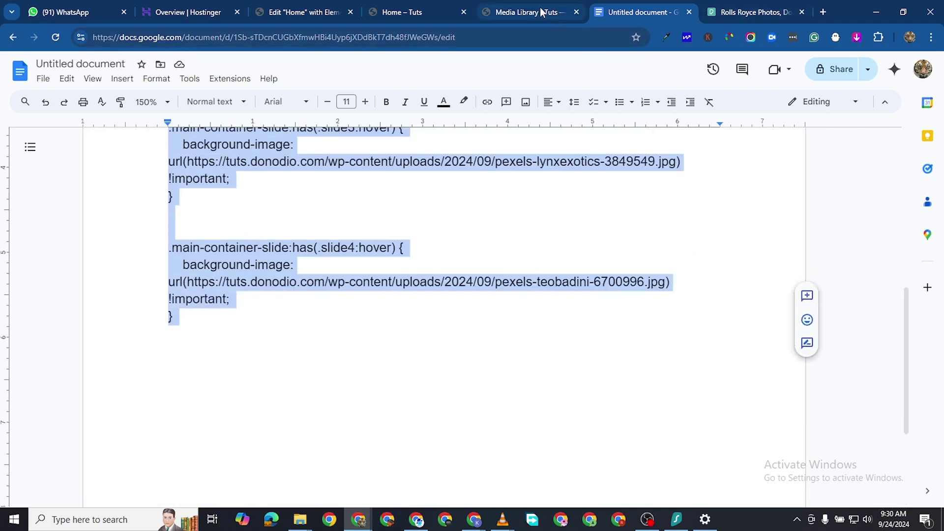
# Switch to the Elementor editor and paste the copied CSS into the main-container-slide container's custom CSS
pyautogui.click(542, 12)
pyautogui.click(420, 14)
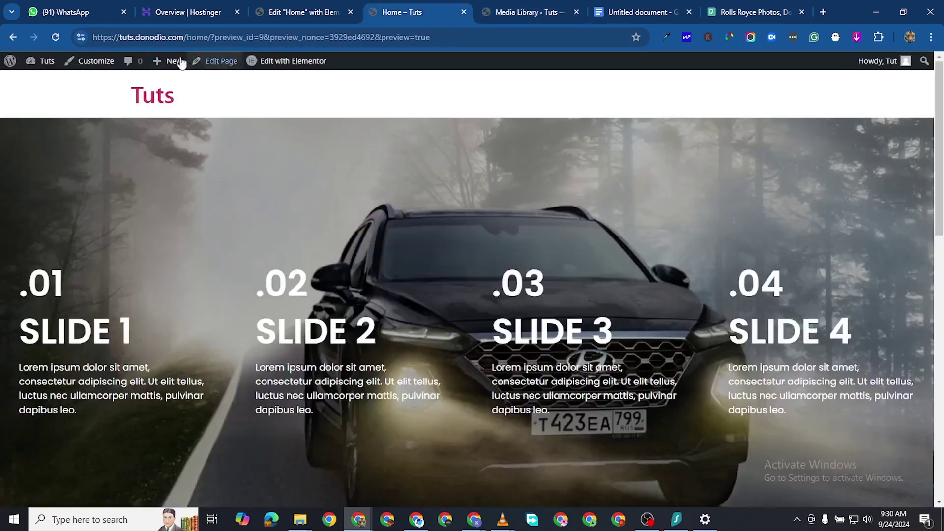
pyautogui.click(276, 14)
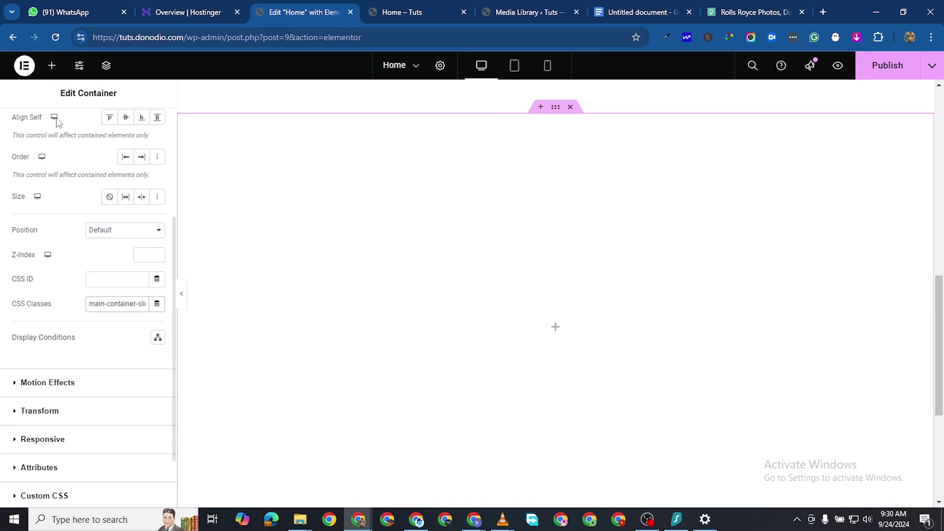
pyautogui.scroll(4, 78, 242)
pyautogui.scroll(-6, 73, 287)
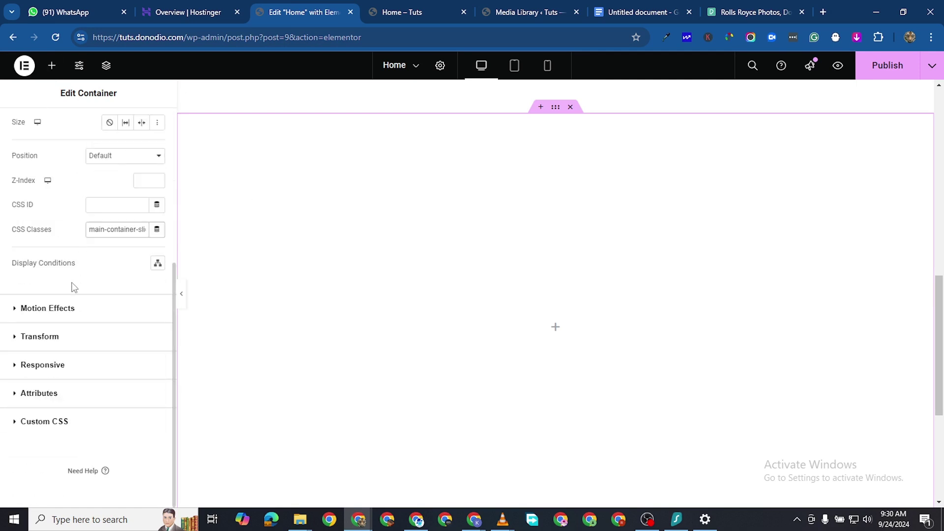
pyautogui.click(15, 422)
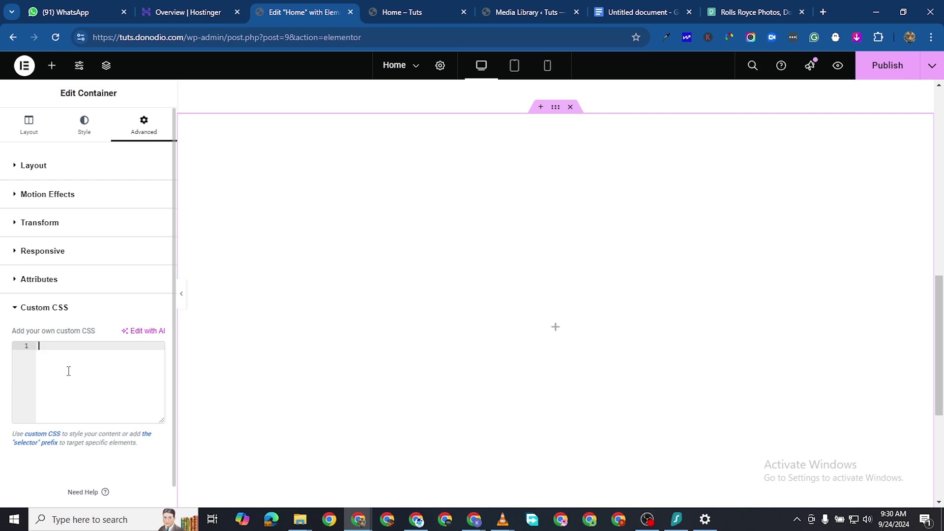
pyautogui.hotkey('ctrl', 'v')
pyautogui.scroll(-5, 107, 382)
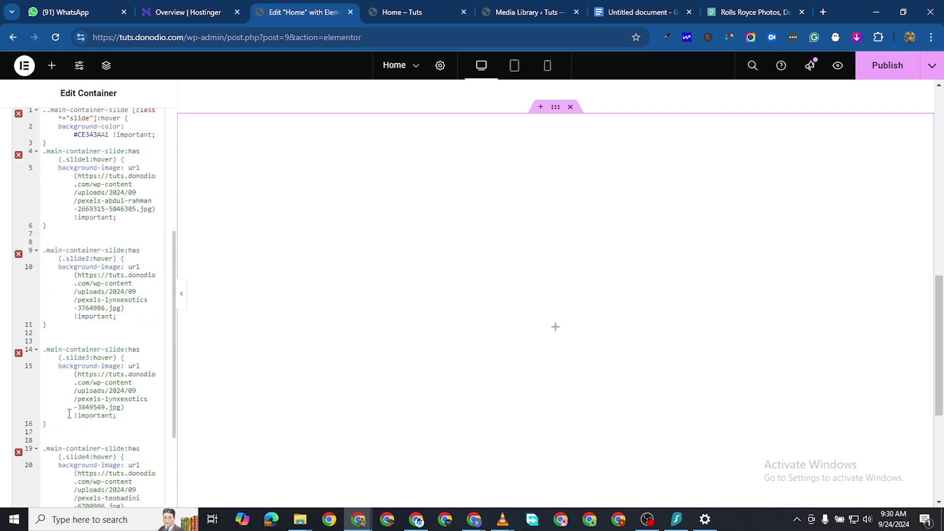
pyautogui.scroll(5, 68, 302)
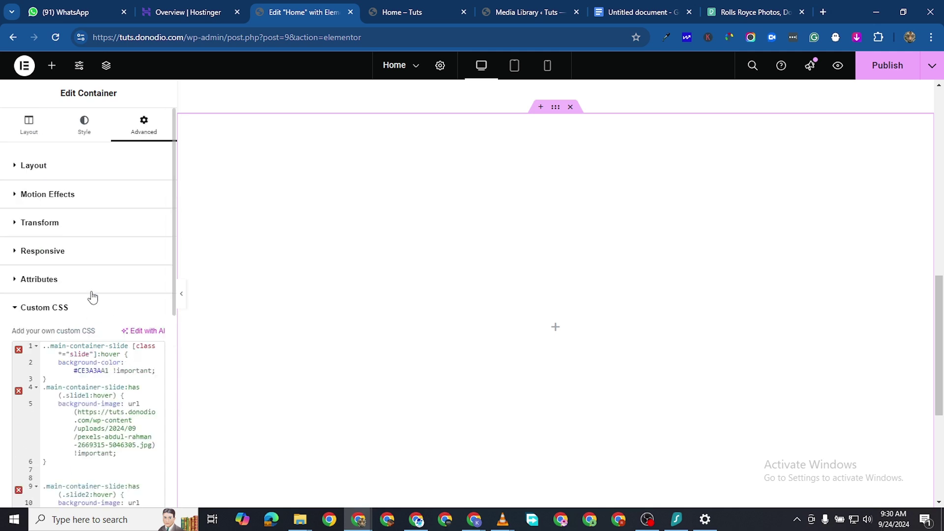
# Give the container a classic normal-state background with the fully transparent colour #02010100
pyautogui.click(85, 124)
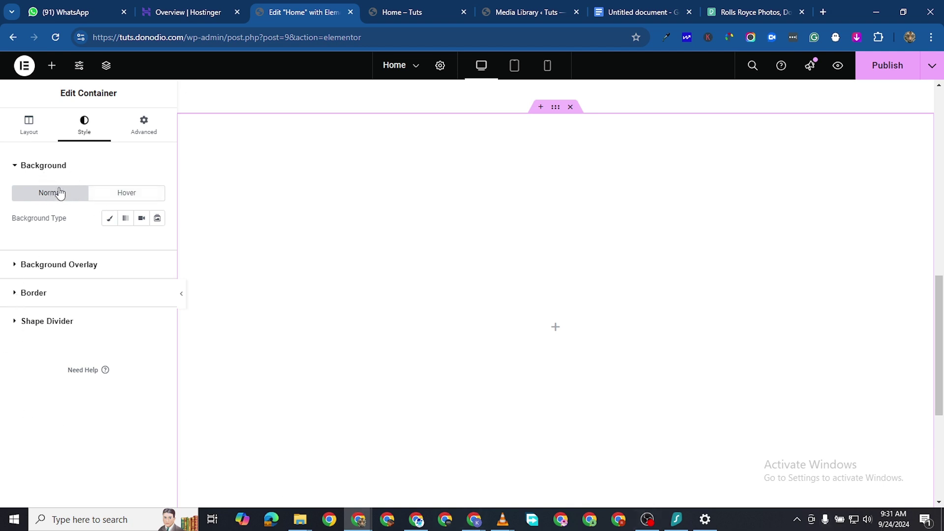
pyautogui.click(109, 220)
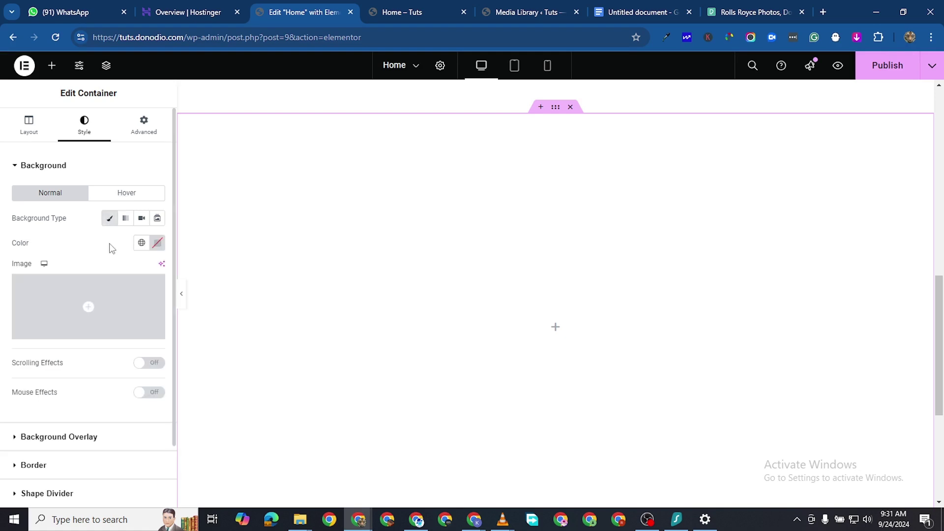
pyautogui.click(157, 243)
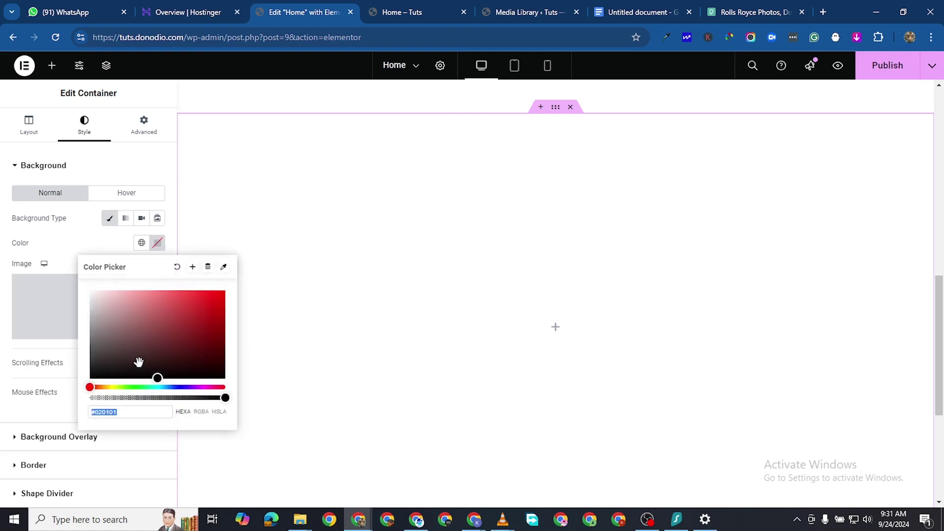
pyautogui.click(146, 395)
pyautogui.moveTo(123, 398); pyautogui.dragTo(83, 397)
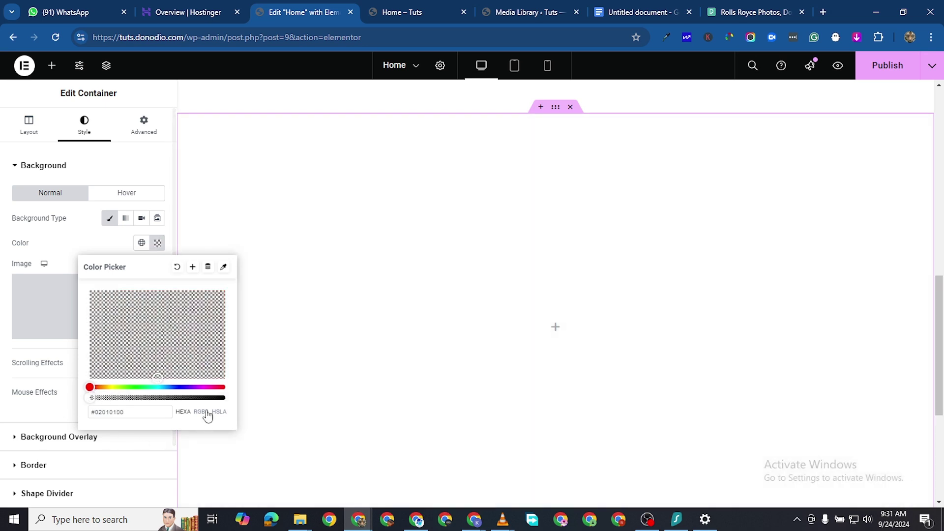
pyautogui.click(3, 334)
# Set the container's background image to the gold Rolls-Royce Phantom picture from the media library
pyautogui.moveTo(87, 342)
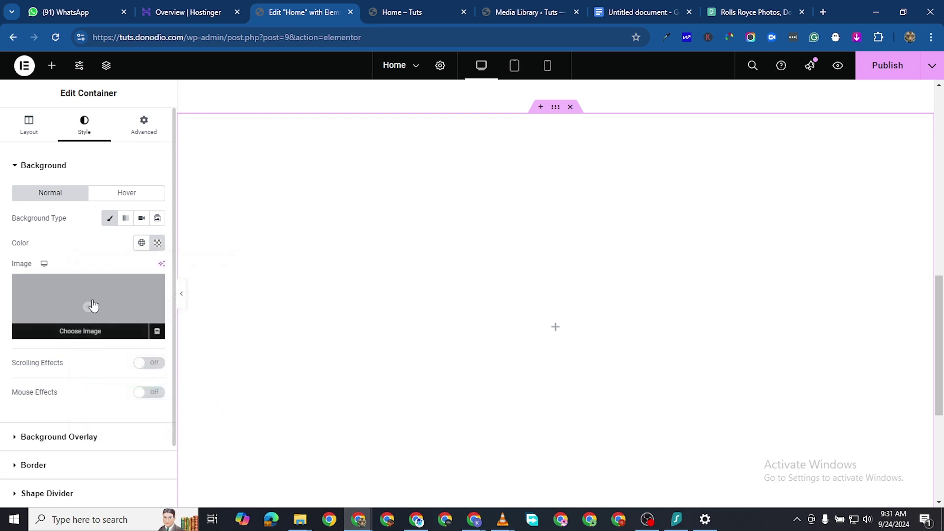
pyautogui.scroll(-2, 115, 290)
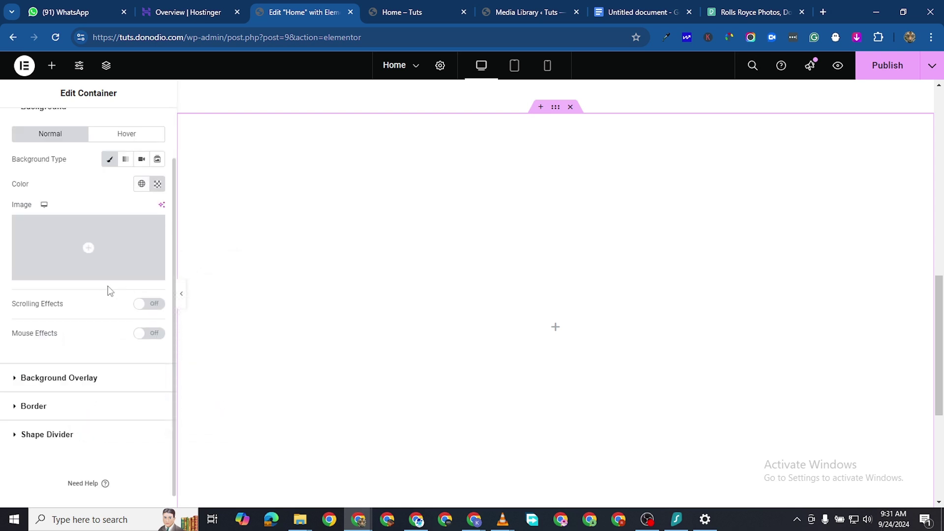
pyautogui.click(93, 250)
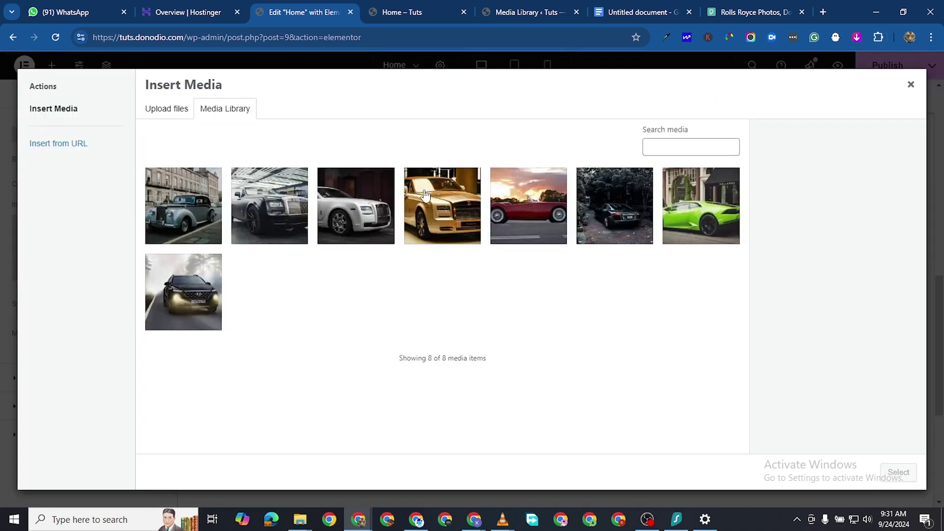
pyautogui.click(448, 212)
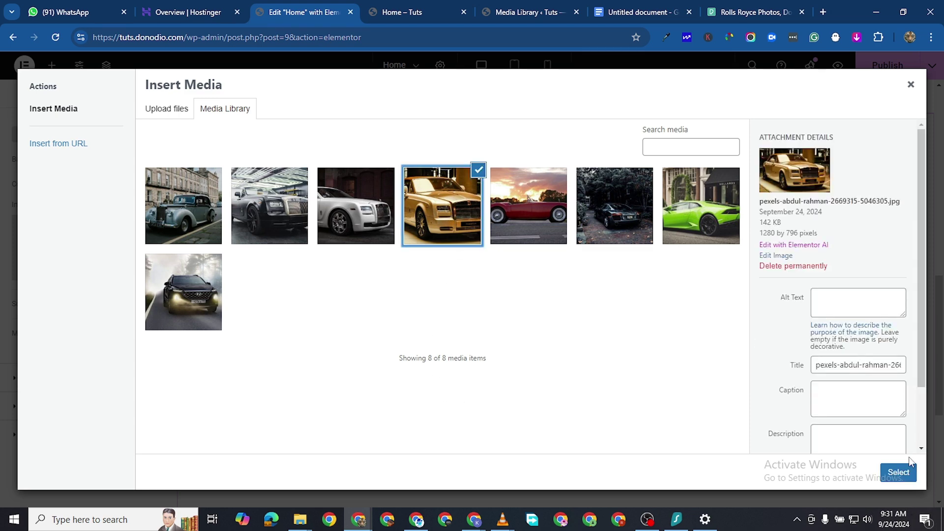
pyautogui.click(898, 472)
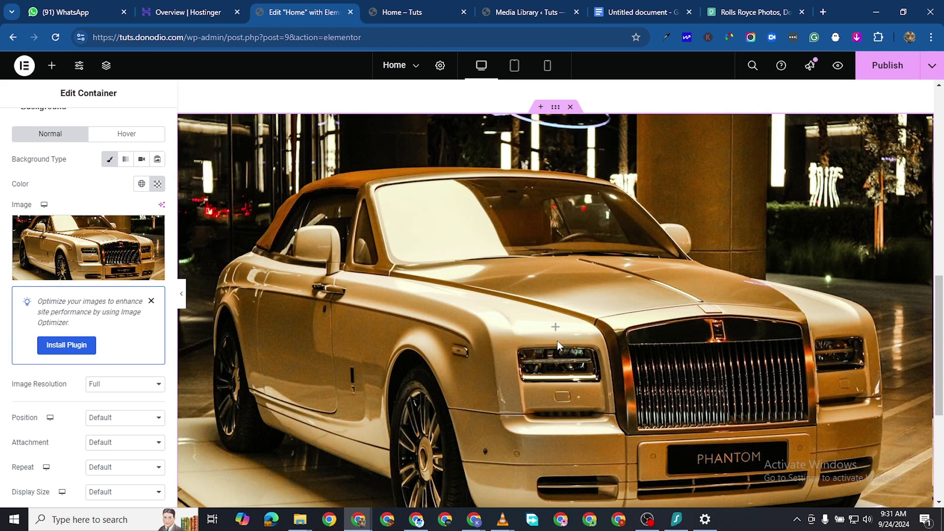
# Set the background image's position to Center Center, repeat to No-repeat and display size to Cover
pyautogui.scroll(-2, 78, 427)
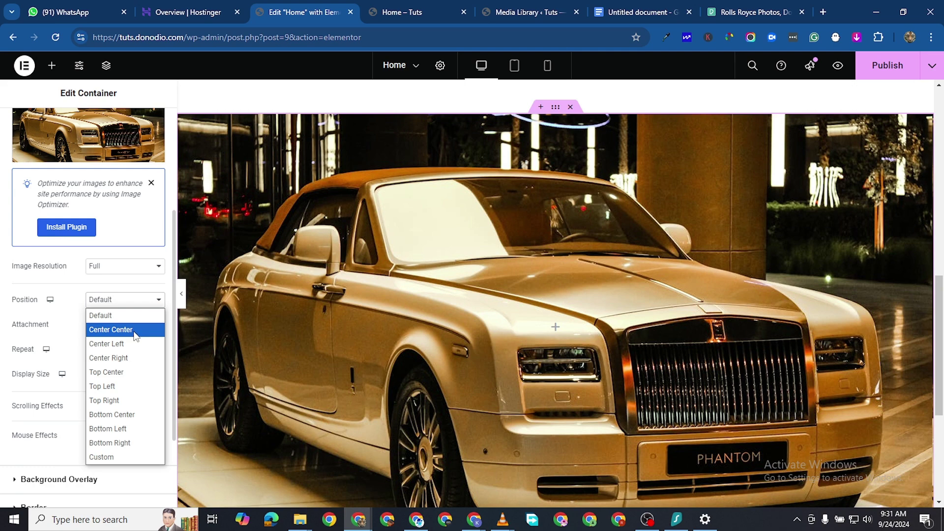
pyautogui.click(134, 333)
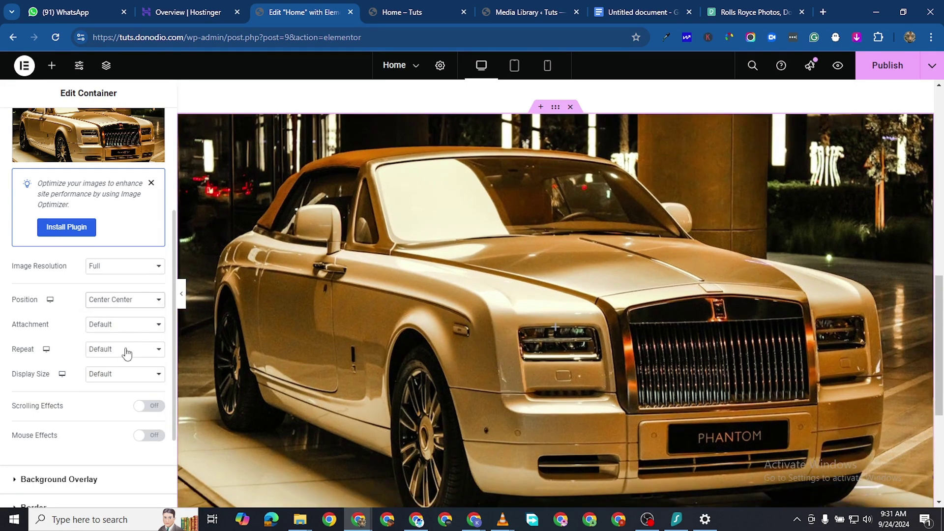
pyautogui.click(127, 351)
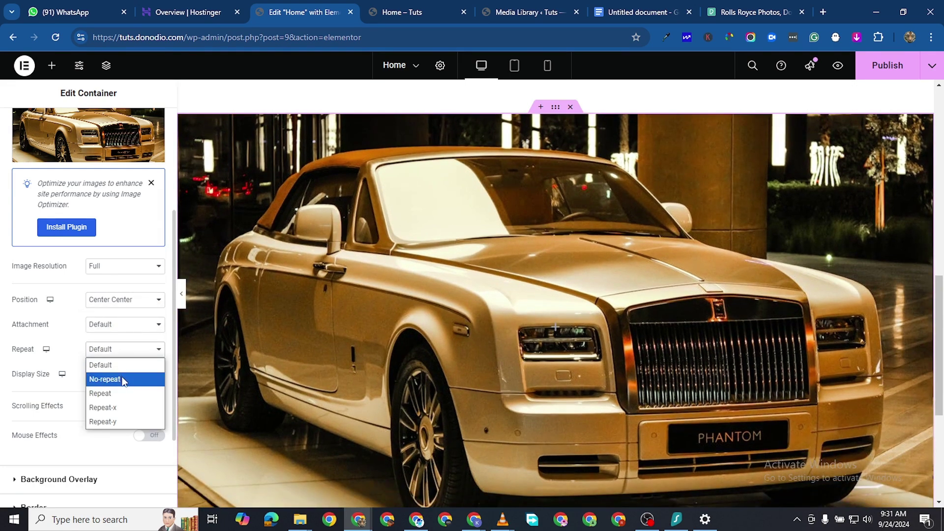
pyautogui.click(126, 379)
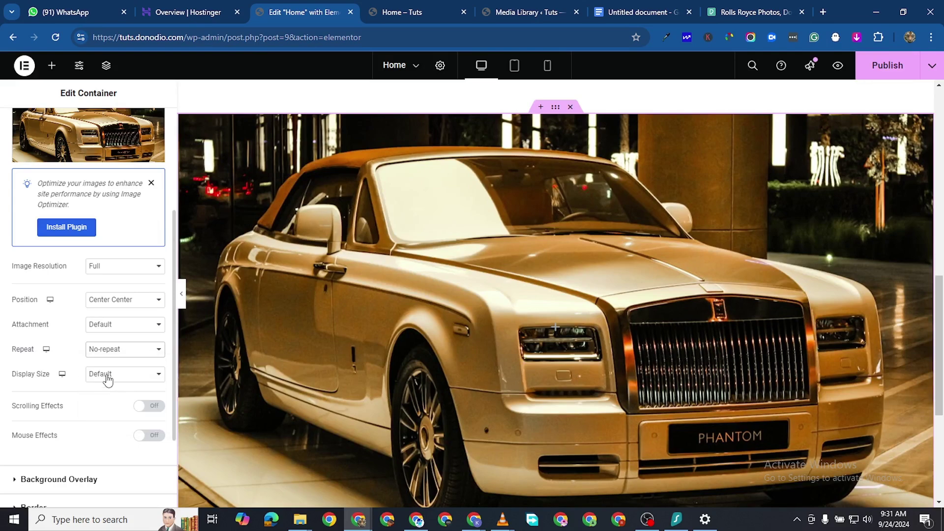
pyautogui.click(111, 375)
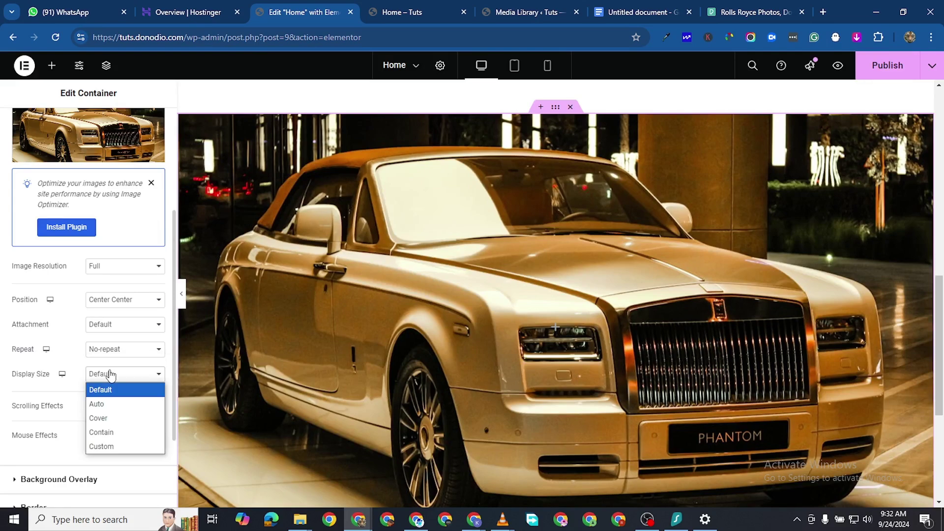
pyautogui.click(120, 417)
pyautogui.scroll(-3, 506, 337)
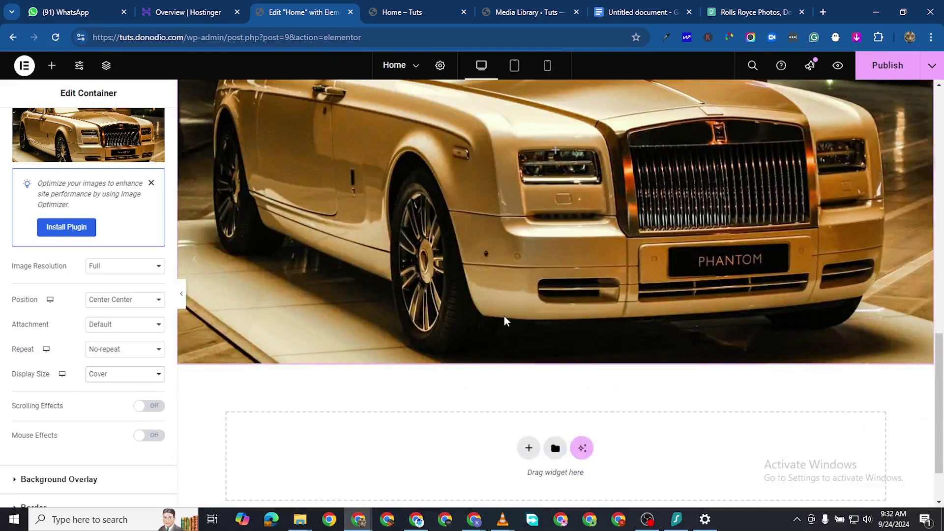
pyautogui.scroll(3, 503, 315)
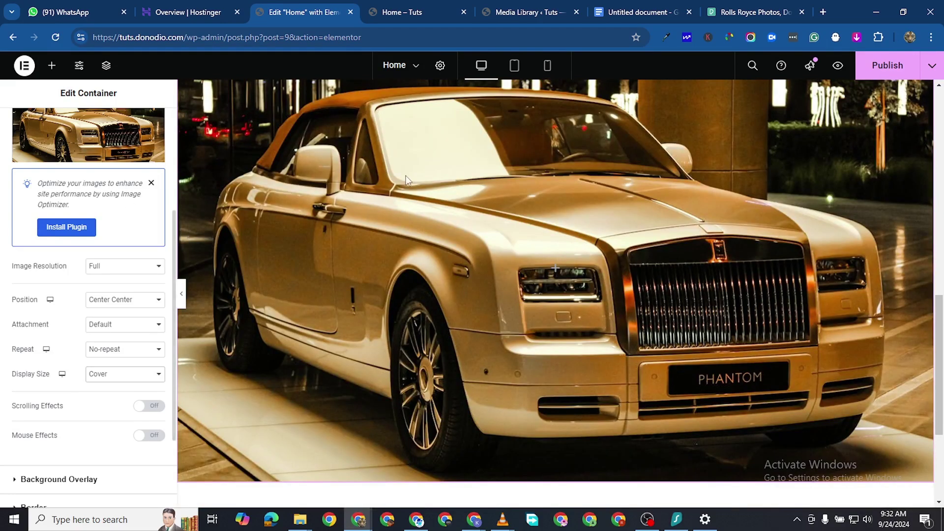
# Give the car-image container a classic normal-state background overlay in black #000000
pyautogui.scroll(2, 324, 264)
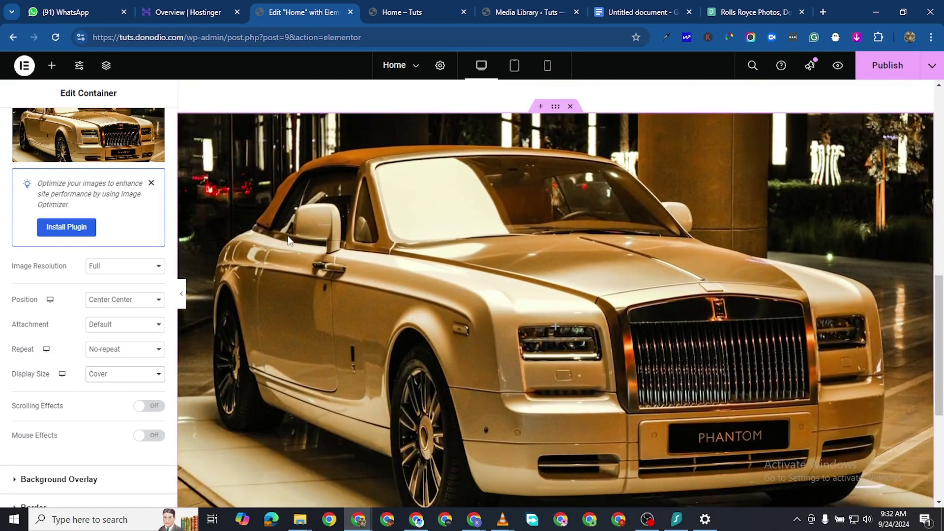
pyautogui.scroll(-2, 305, 251)
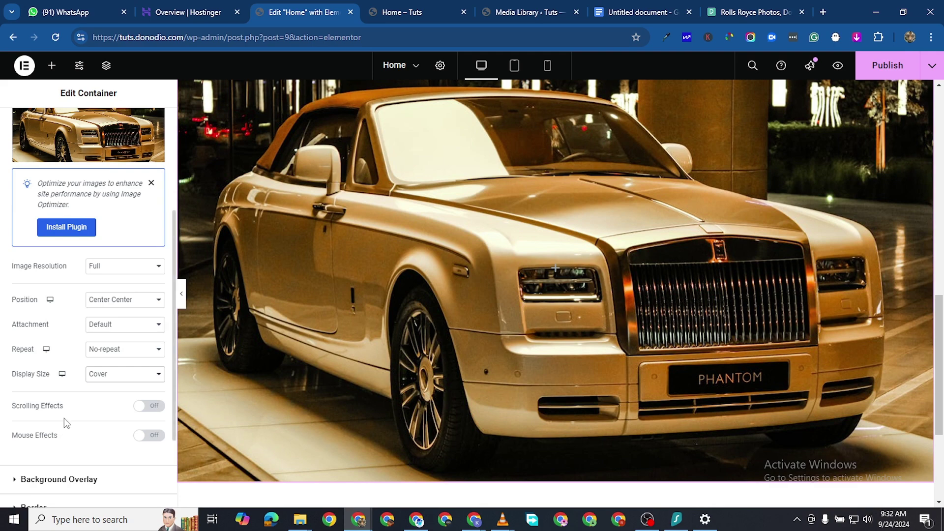
pyautogui.scroll(-1, 59, 424)
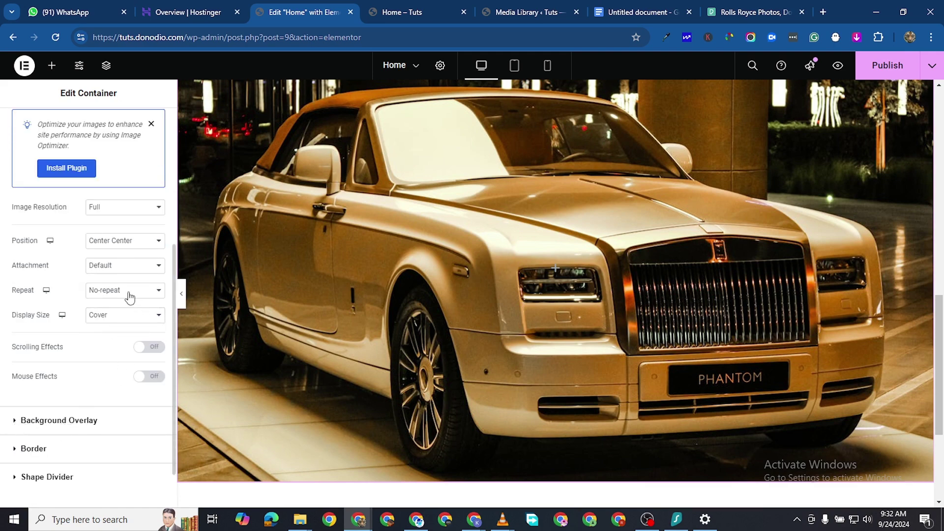
pyautogui.click(55, 420)
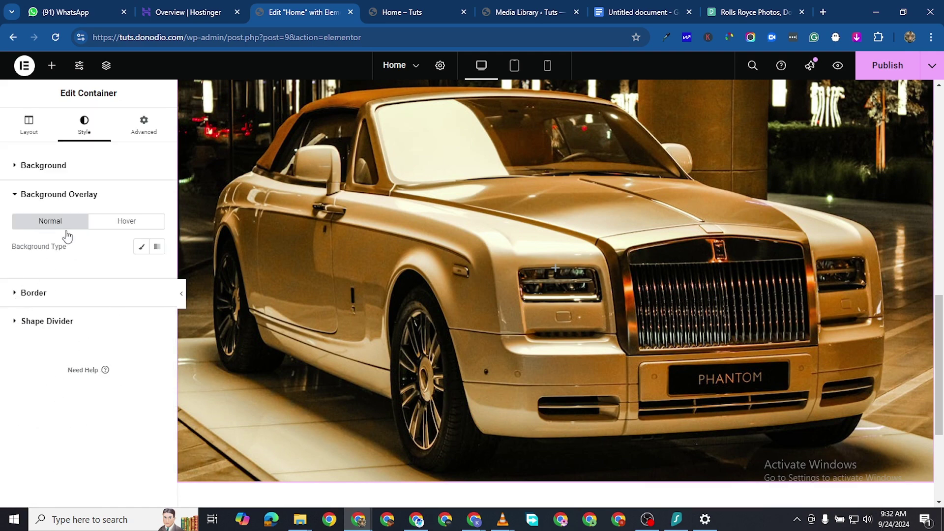
pyautogui.click(139, 247)
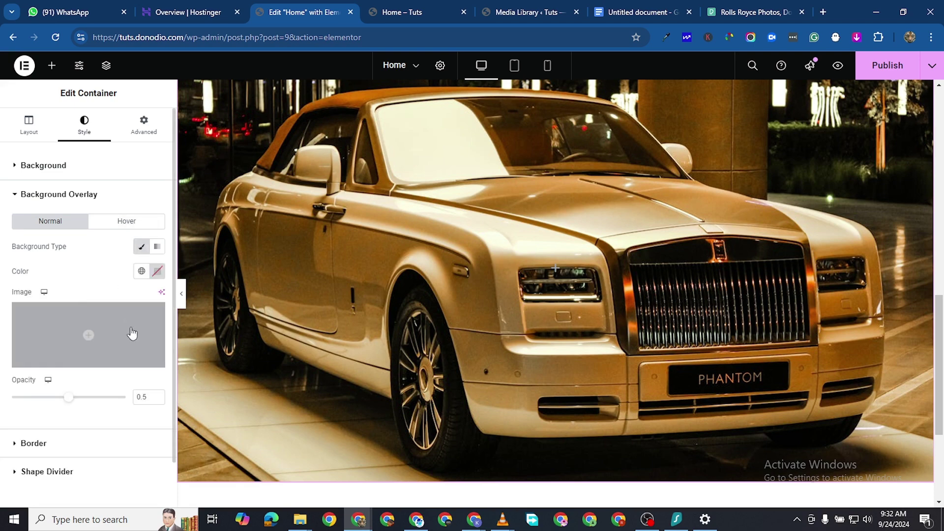
pyautogui.click(156, 271)
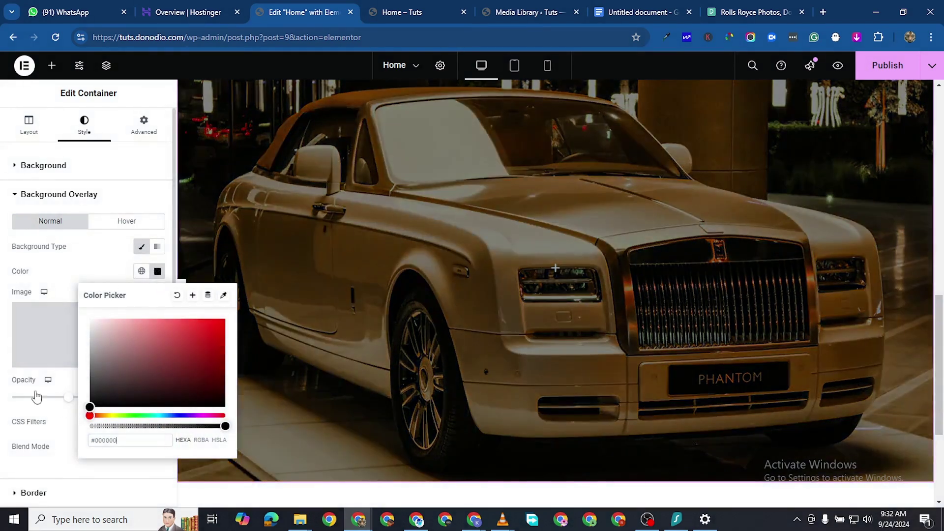
# Set the background overlay's opacity to 0.2
pyautogui.click(70, 388)
pyautogui.moveTo(68, 403); pyautogui.dragTo(42, 400)
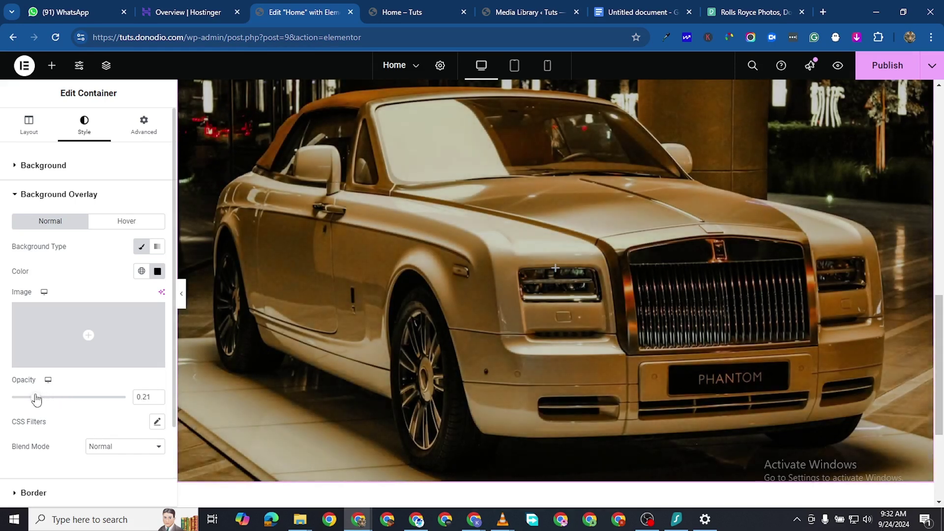
pyautogui.click(158, 400)
pyautogui.scroll(5, 248, 232)
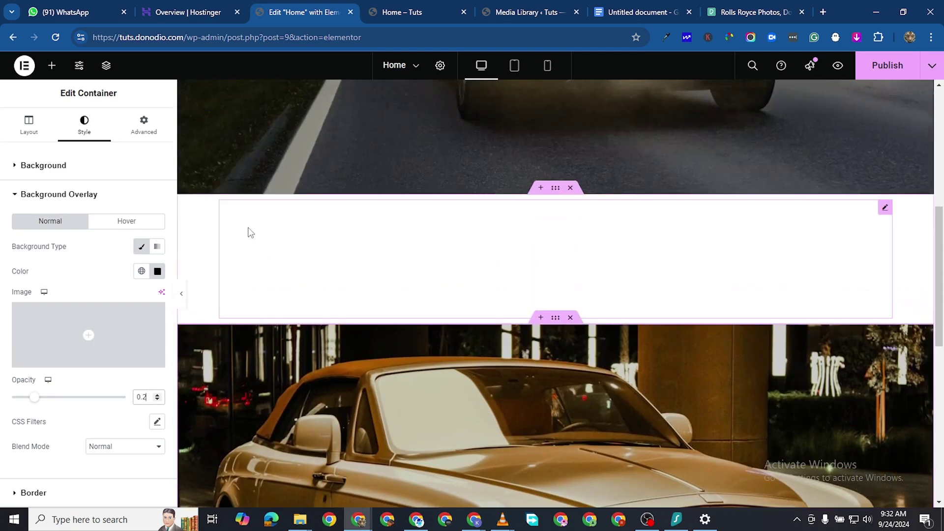
pyautogui.scroll(-6, 441, 245)
pyautogui.scroll(2, 408, 238)
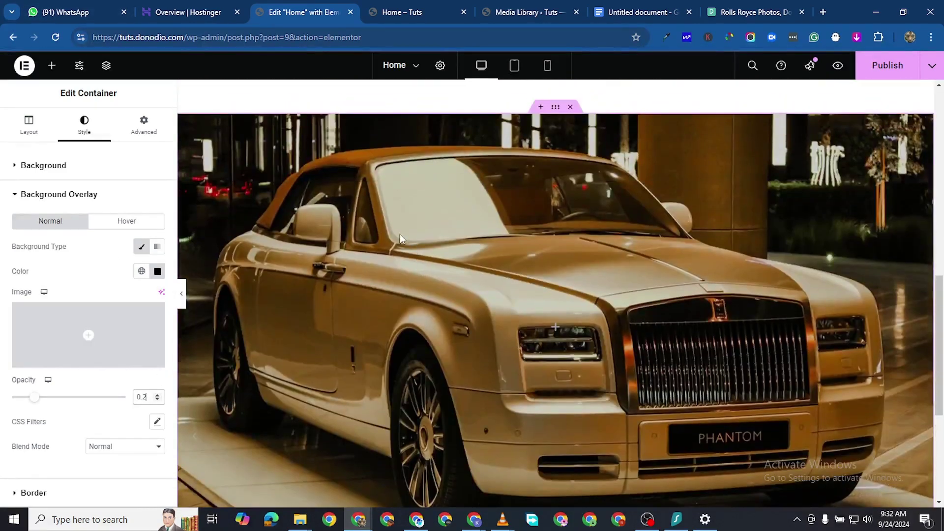
# Add an inner container inside the car-image section, with Full Width content and a width of 25%
pyautogui.click(52, 65)
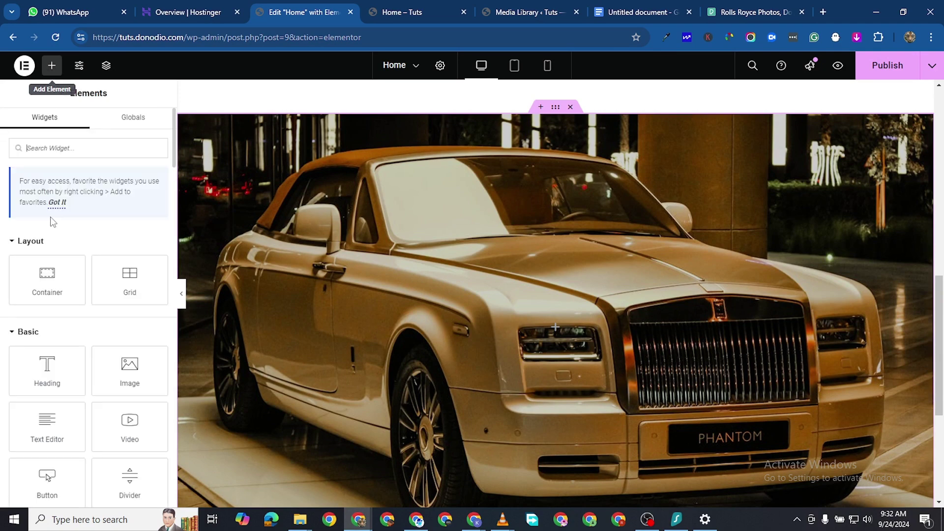
pyautogui.moveTo(47, 282); pyautogui.dragTo(328, 375)
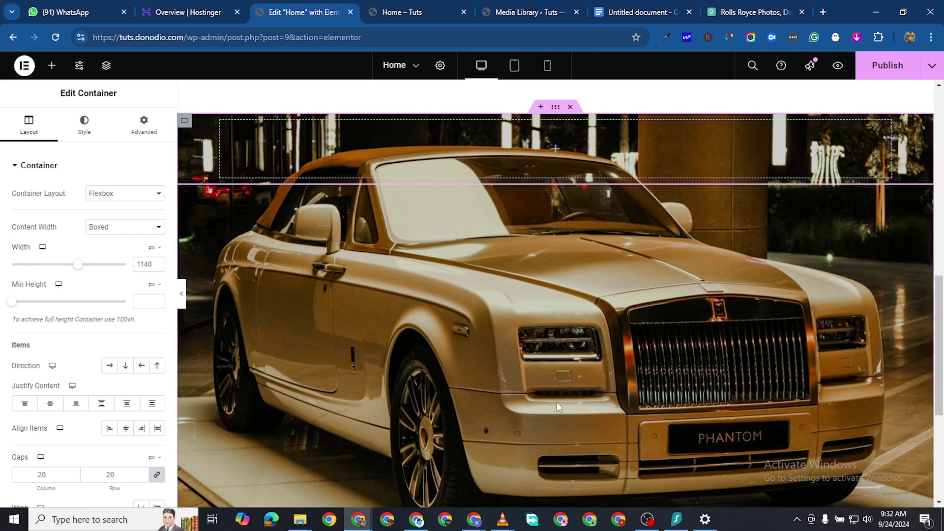
pyautogui.click(117, 229)
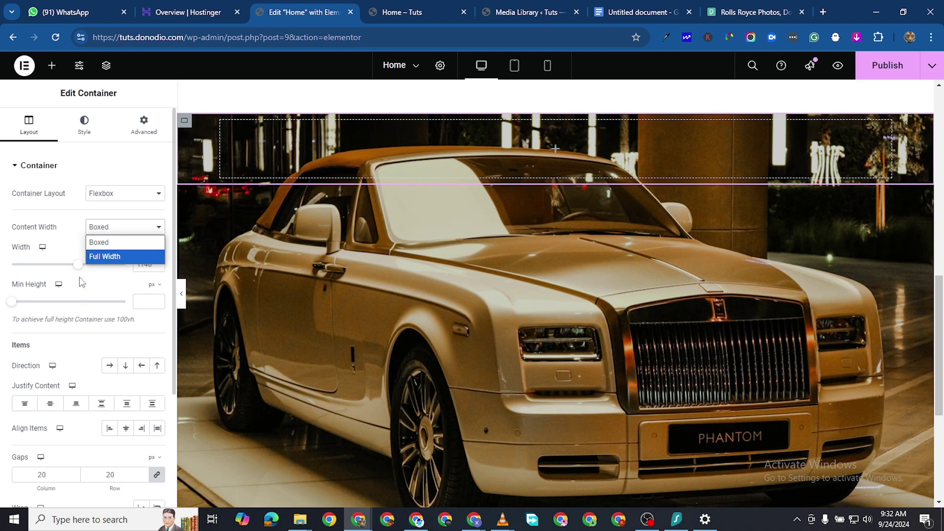
pyautogui.click(108, 258)
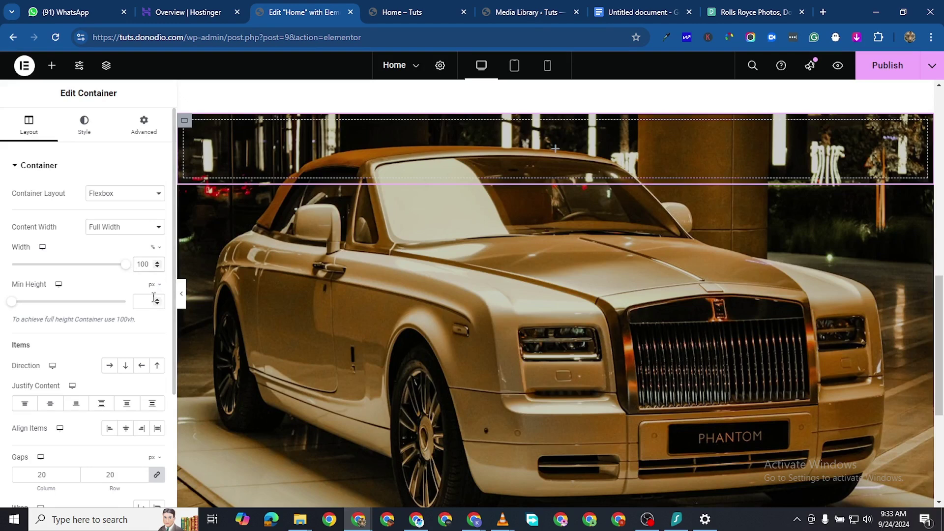
pyautogui.write('25')
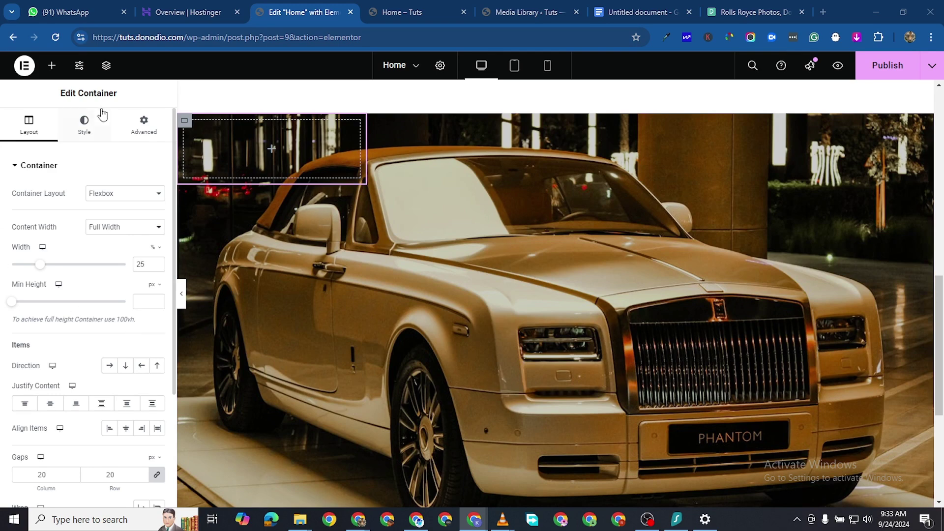
# Assign the CSS class slide1 to the new inner container
pyautogui.click(135, 127)
pyautogui.scroll(-2, 78, 344)
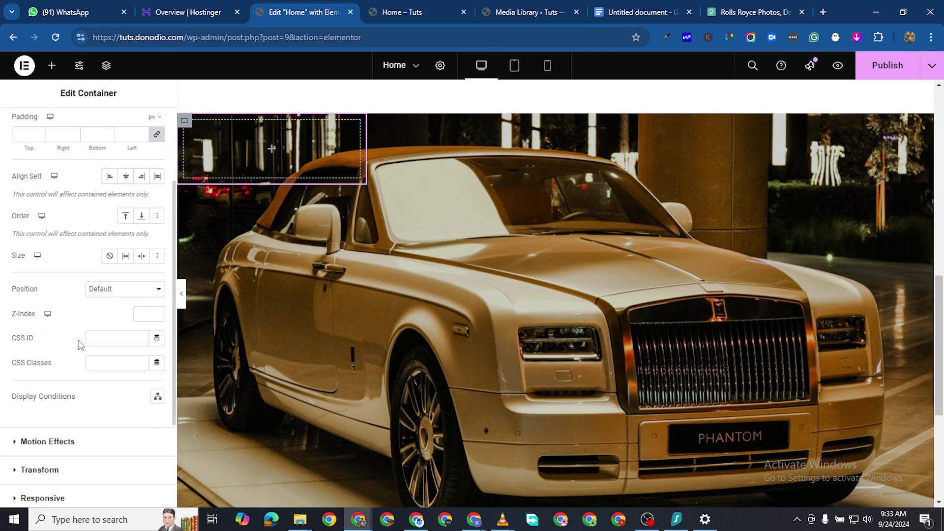
pyautogui.scroll(-2, 80, 344)
pyautogui.rightClick(98, 245)
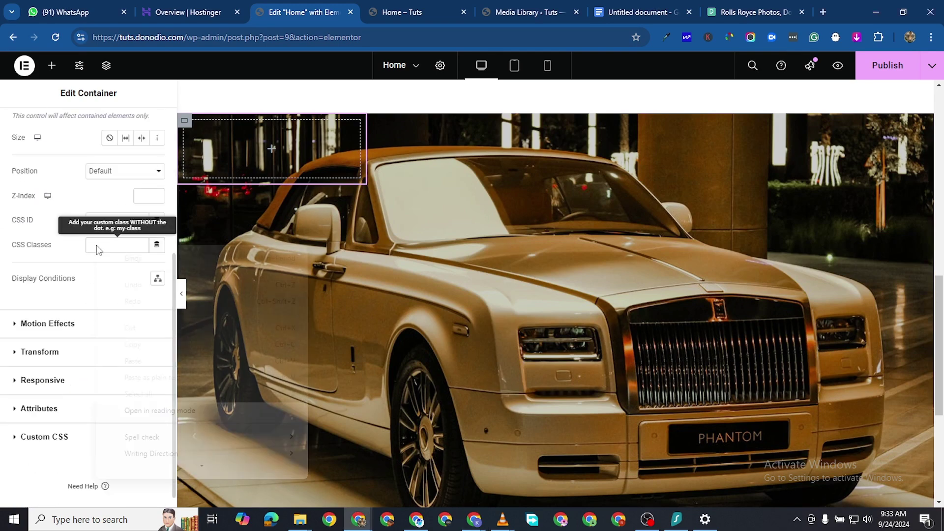
pyautogui.click(147, 361)
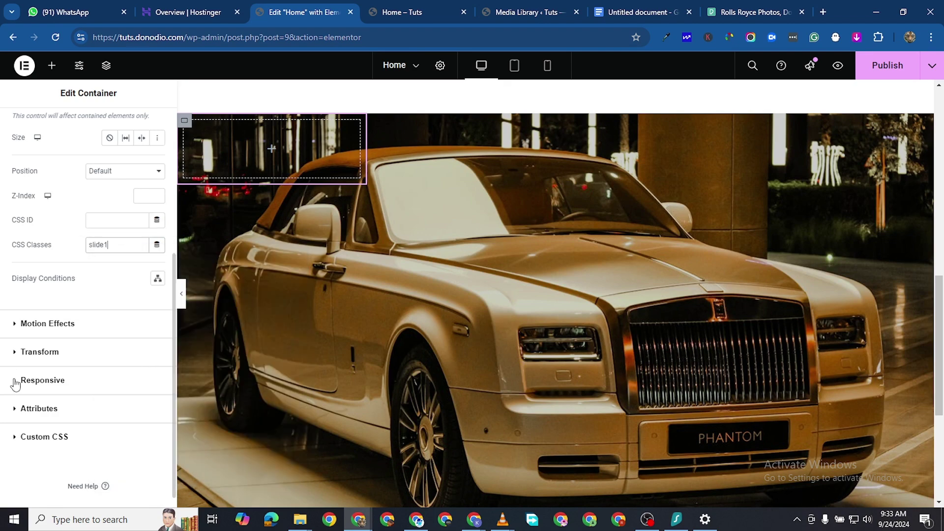
# Check the slide1 class name against the hover rule in the Google Docs CSS document, and return to the Elementor editor
pyautogui.click(640, 12)
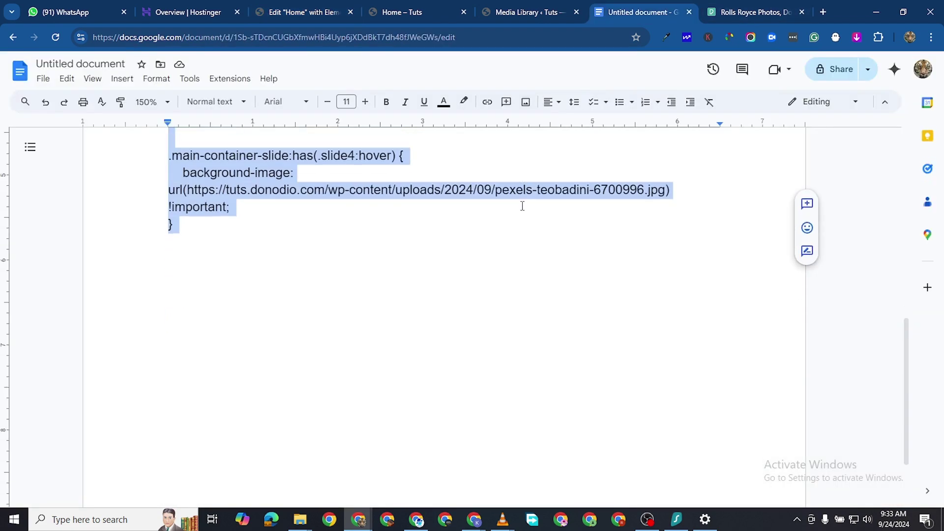
pyautogui.scroll(10, 461, 266)
pyautogui.click(514, 216)
pyautogui.scroll(1, 345, 256)
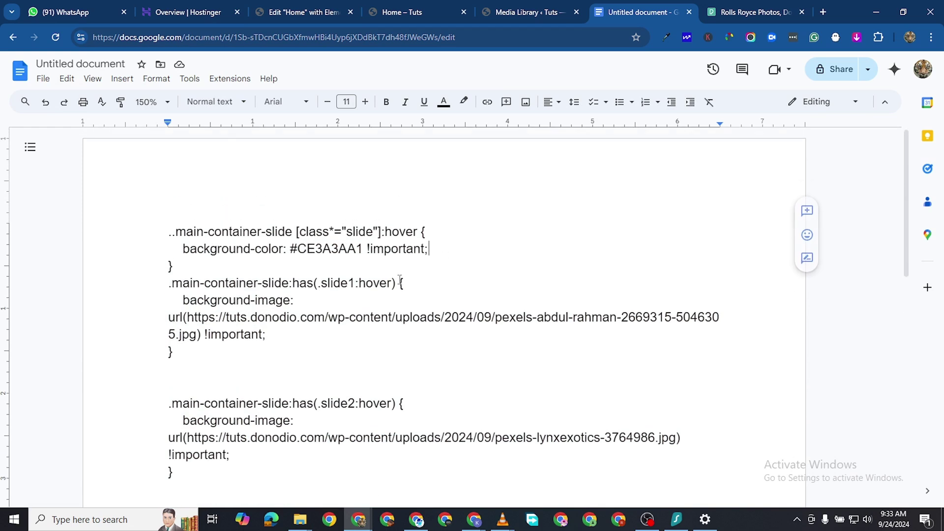
pyautogui.moveTo(322, 284); pyautogui.dragTo(348, 284)
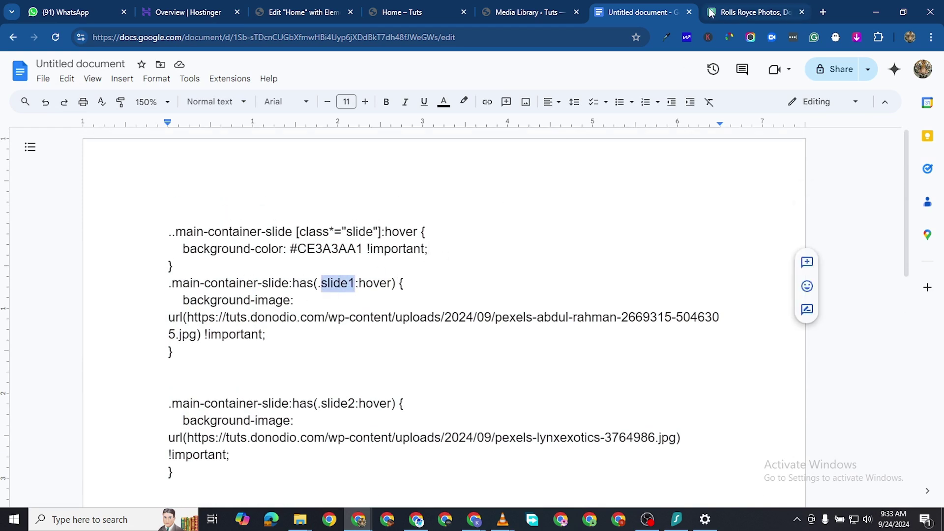
pyautogui.click(305, 12)
pyautogui.click(636, 15)
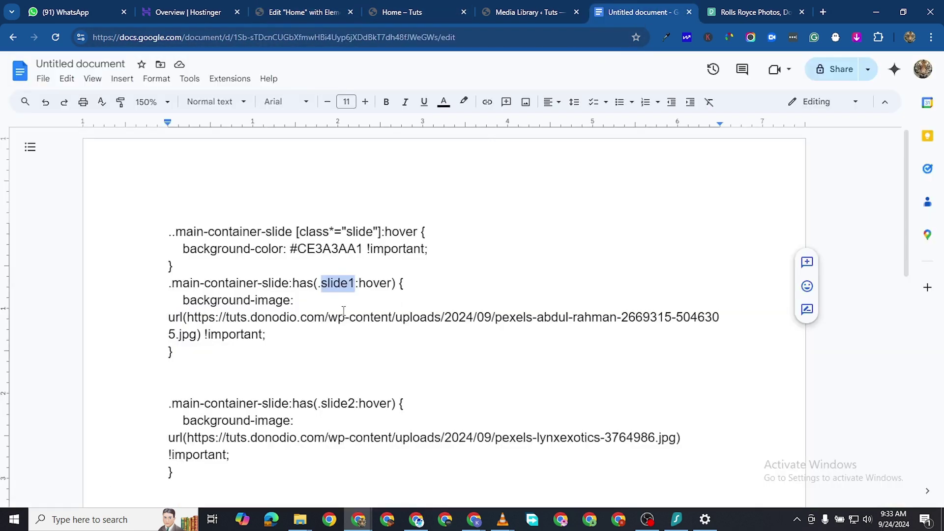
pyautogui.click(309, 13)
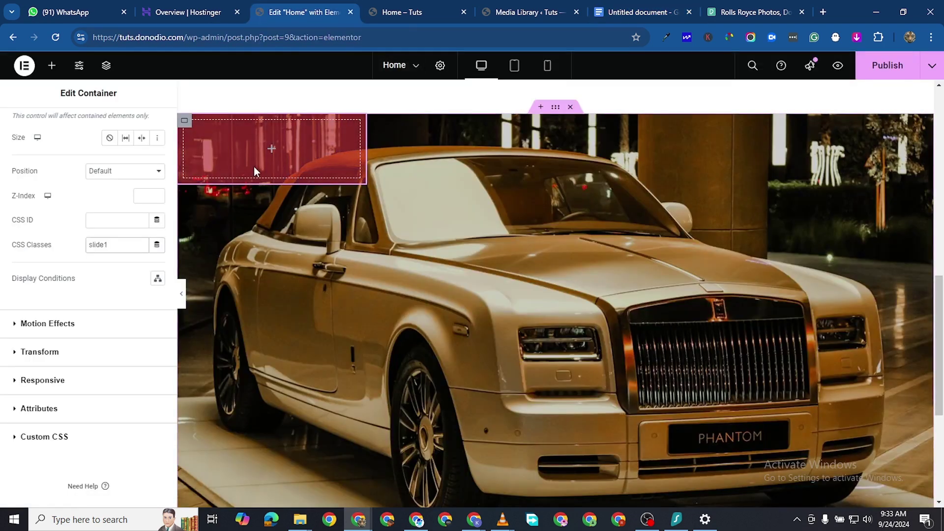
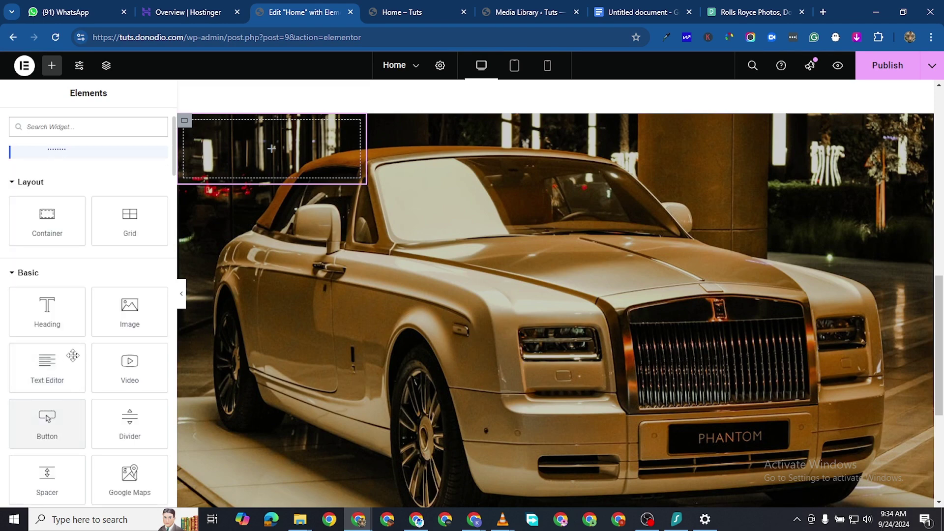
# Add a Heading widget inside the slide1 container and set its title to ".01"
pyautogui.moveTo(51, 316); pyautogui.dragTo(292, 147)
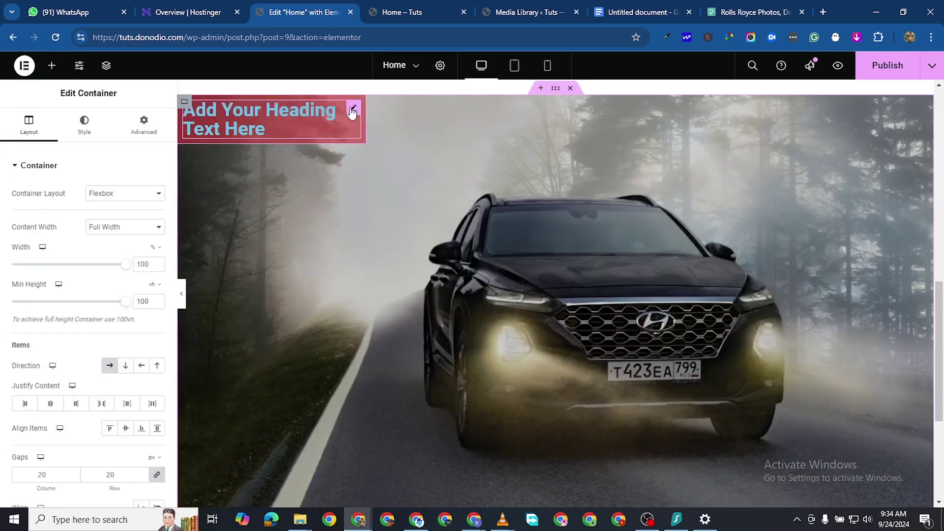
pyautogui.click(190, 117)
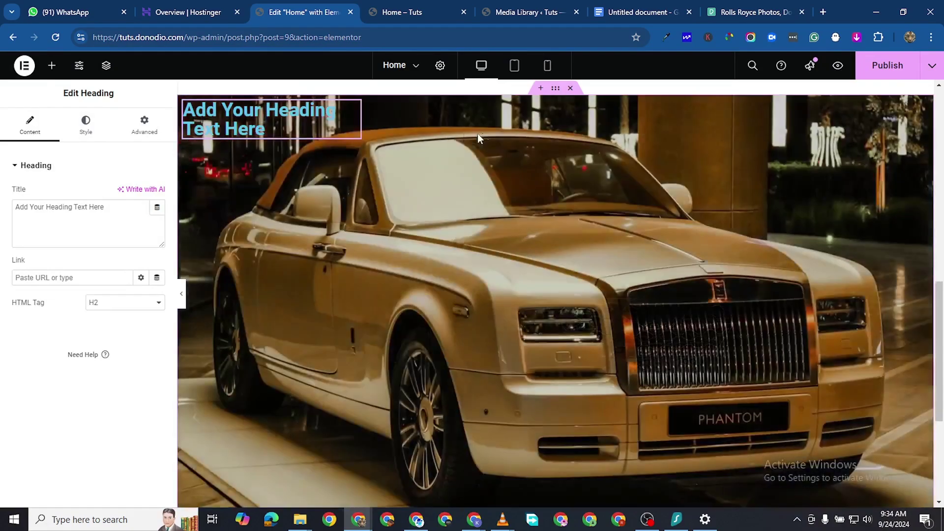
pyautogui.scroll(2, 334, 270)
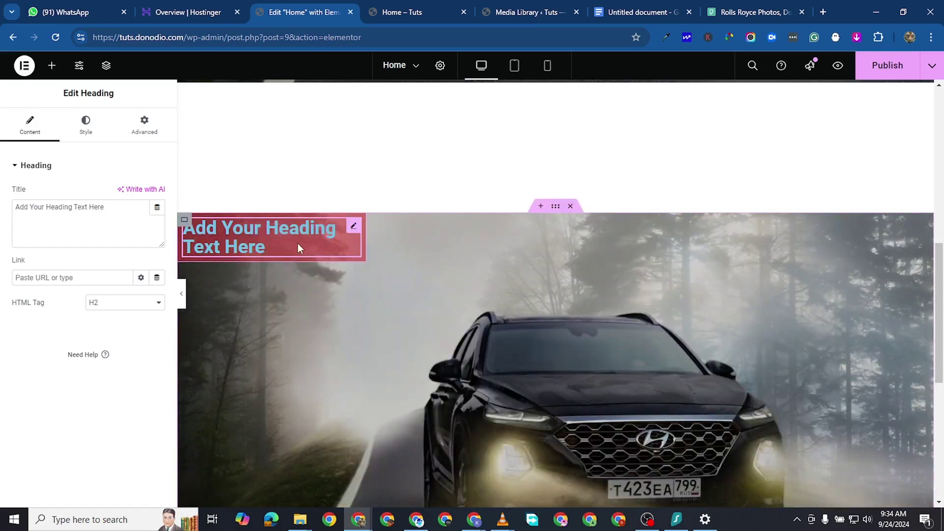
pyautogui.scroll(1, 297, 243)
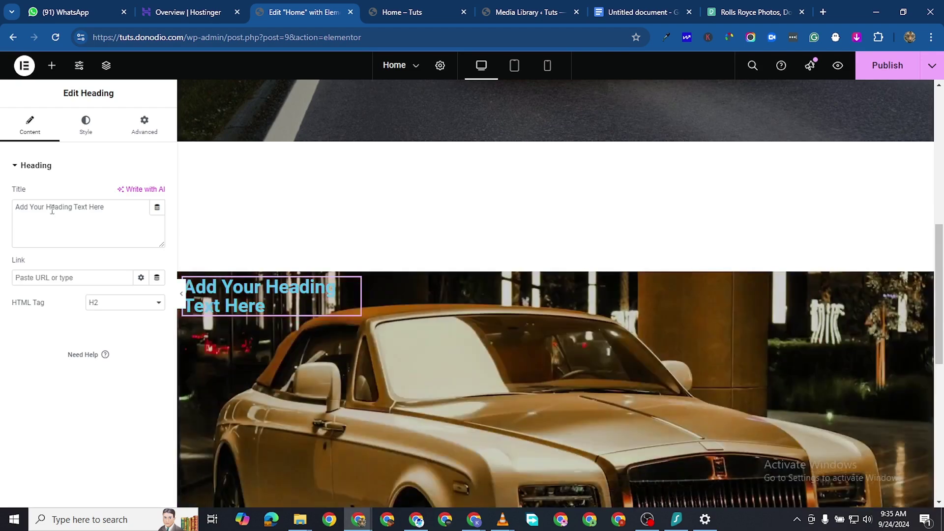
pyautogui.tripleClick(65, 202)
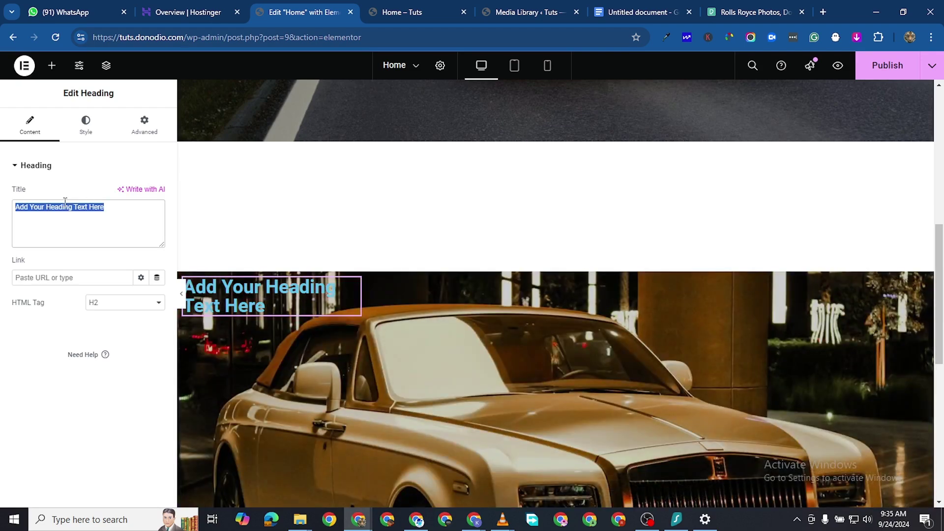
pyautogui.write('0')
pyautogui.press('BackSpace')
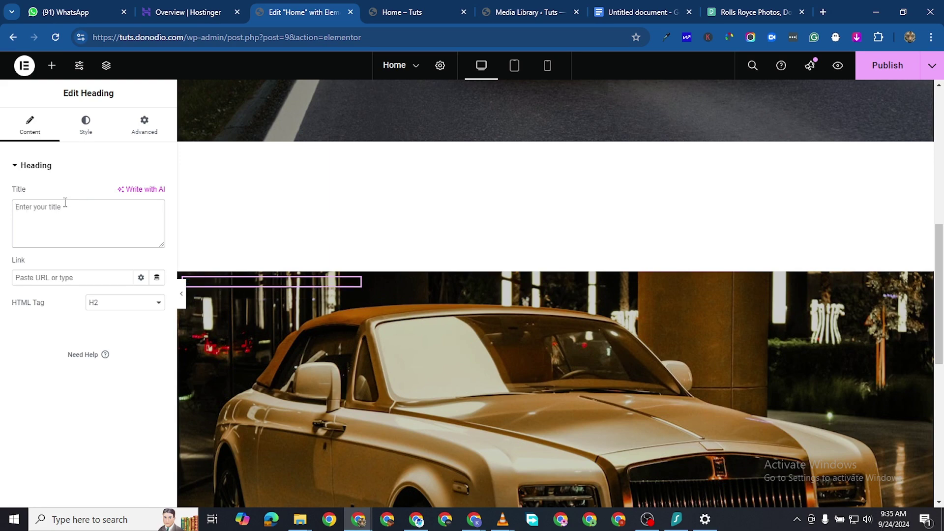
pyautogui.write('01')
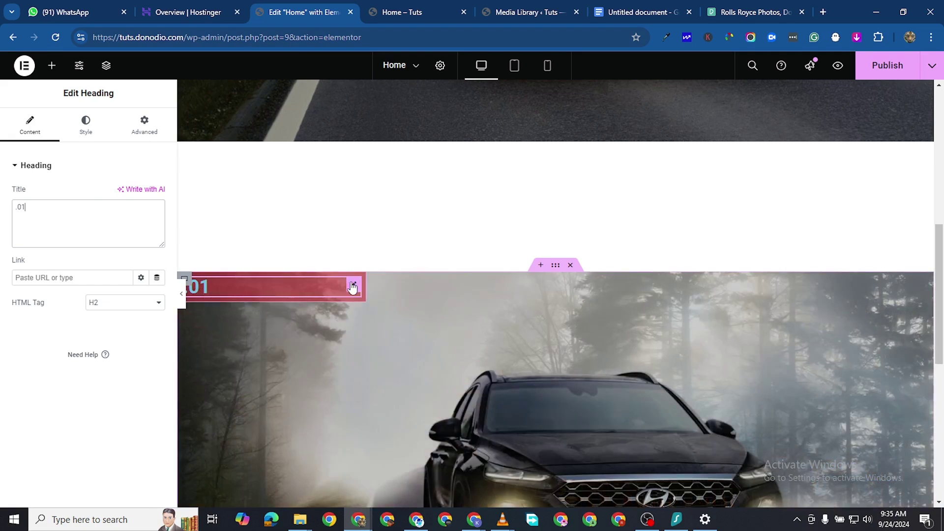
# Set the slide1 container's padding to 32 px on all sides
pyautogui.rightClick(350, 287)
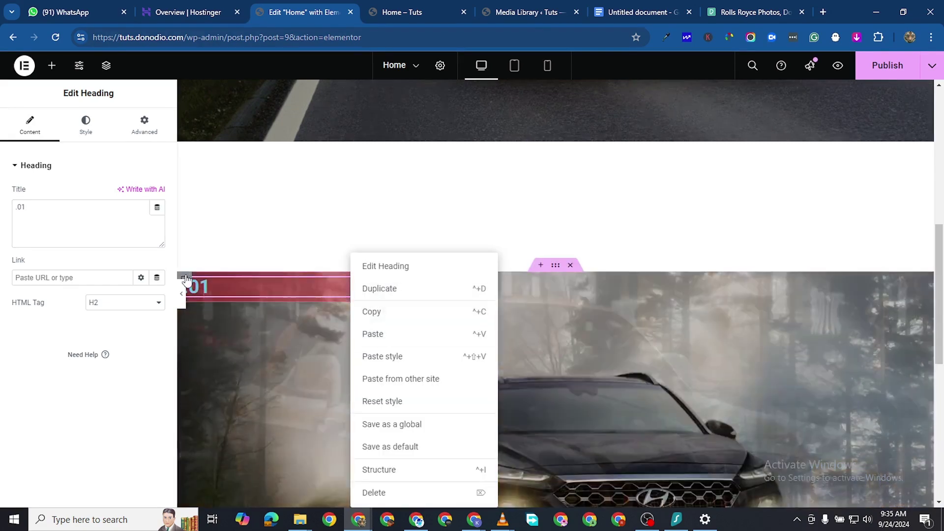
pyautogui.click(185, 279)
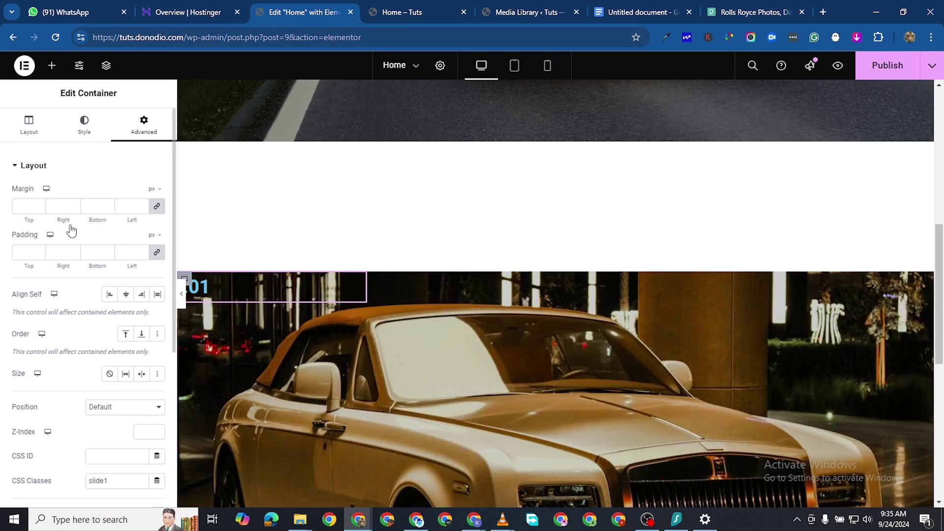
pyautogui.click(43, 249)
pyautogui.write('32')
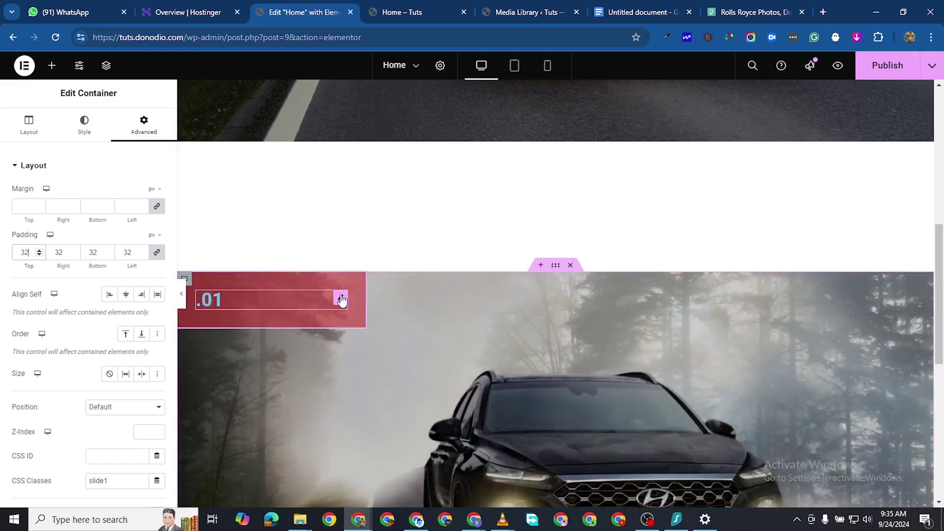
# Change the text color of the .01 heading to white
pyautogui.click(341, 299)
pyautogui.click(86, 125)
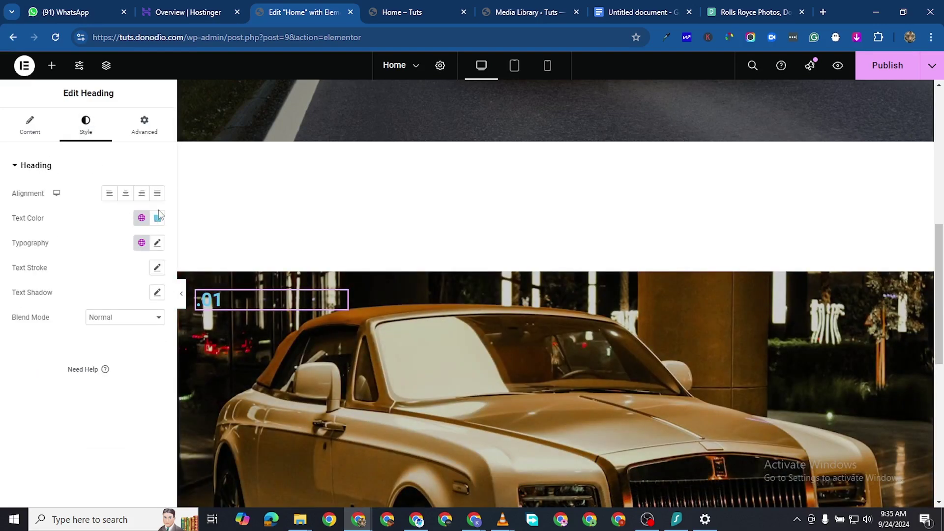
pyautogui.click(157, 218)
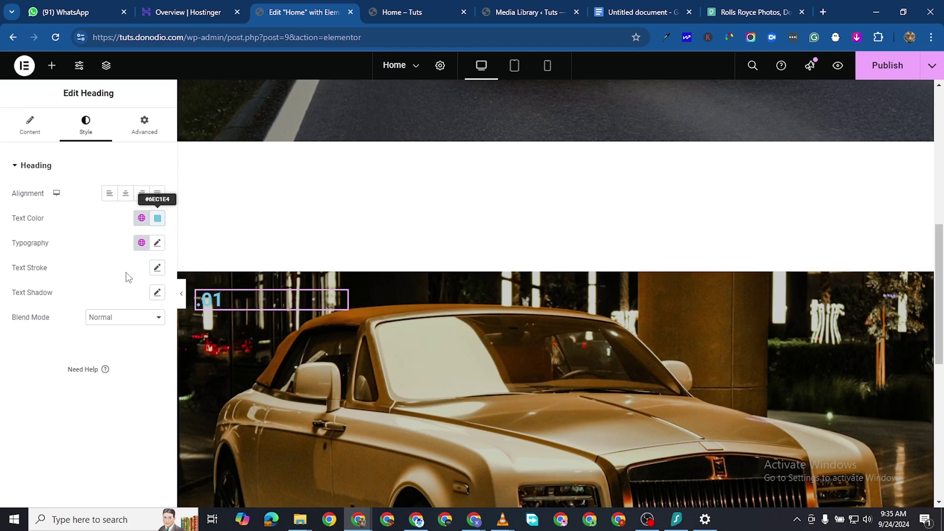
pyautogui.click(3, 438)
# Set the .01 heading's typography family to Poppins
pyautogui.click(157, 242)
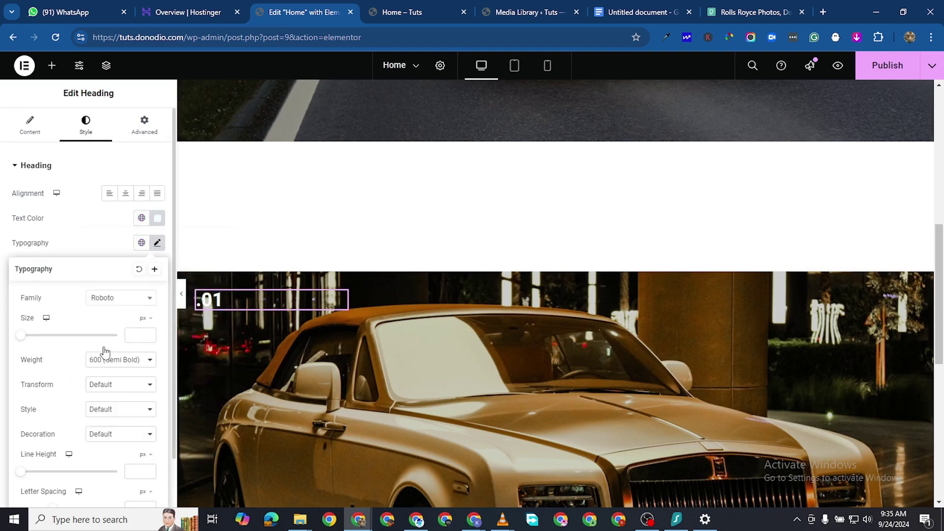
pyautogui.click(121, 299)
pyautogui.write('popp')
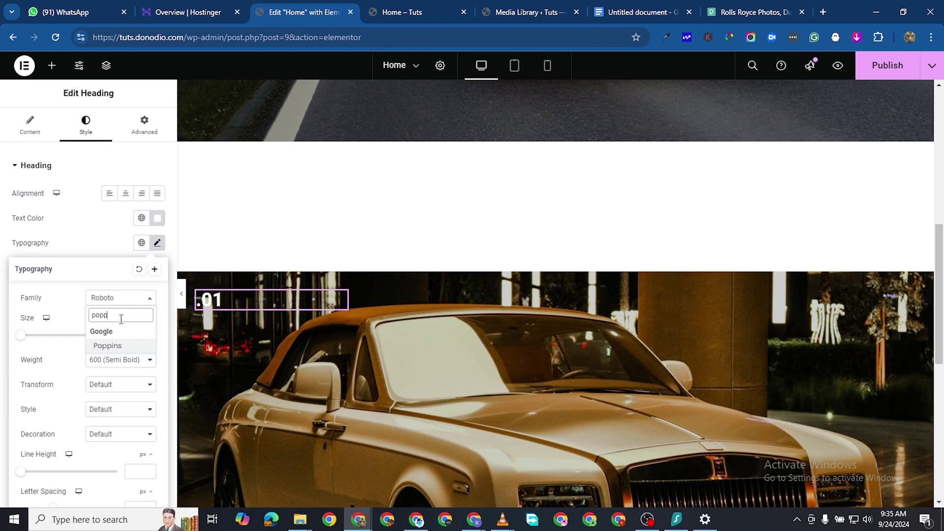
pyautogui.click(117, 346)
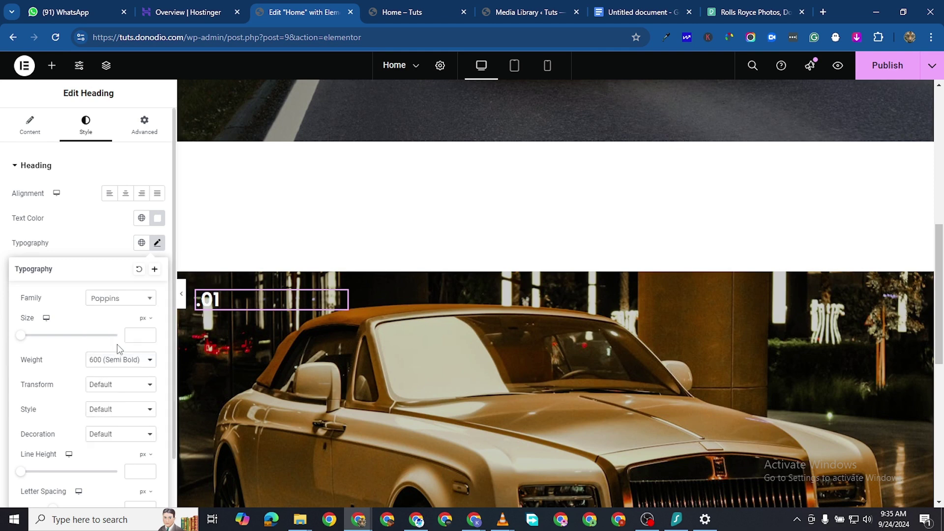
# Set the .01 heading's font size to 60 px
pyautogui.click(140, 335)
pyautogui.write('50')
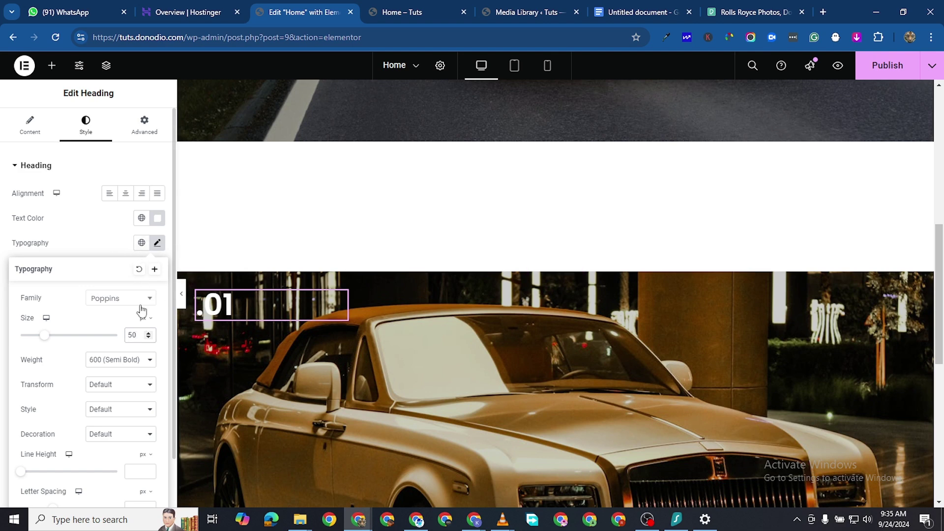
pyautogui.click(148, 334)
pyautogui.click(148, 335)
pyautogui.click(148, 334)
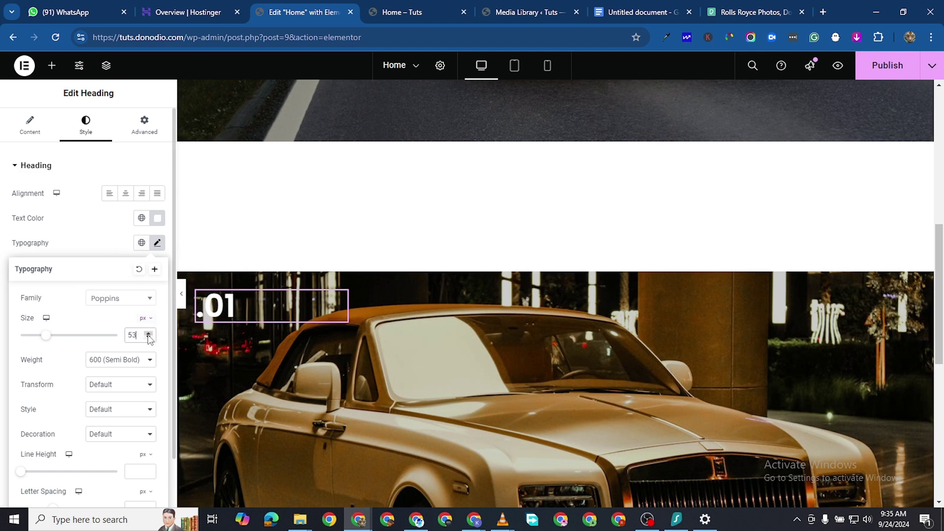
pyautogui.click(148, 334)
pyautogui.click(148, 334)
pyautogui.click(148, 337)
pyautogui.click(148, 337)
pyautogui.click(148, 338)
pyautogui.click(148, 337)
pyautogui.click(148, 337)
pyautogui.click(148, 334)
pyautogui.click(148, 334)
pyautogui.click(148, 335)
pyautogui.click(148, 334)
pyautogui.click(148, 335)
pyautogui.click(148, 334)
pyautogui.click(148, 334)
pyautogui.click(148, 335)
pyautogui.click(148, 334)
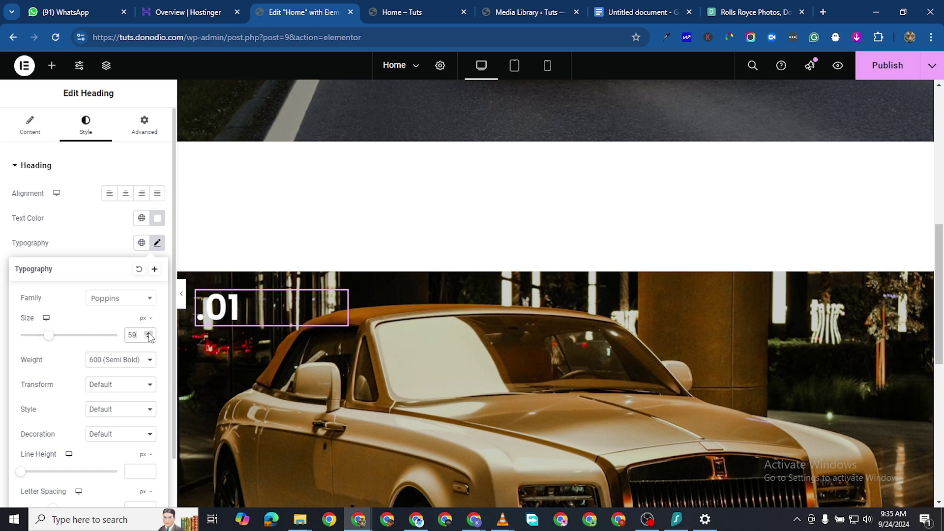
pyautogui.click(148, 334)
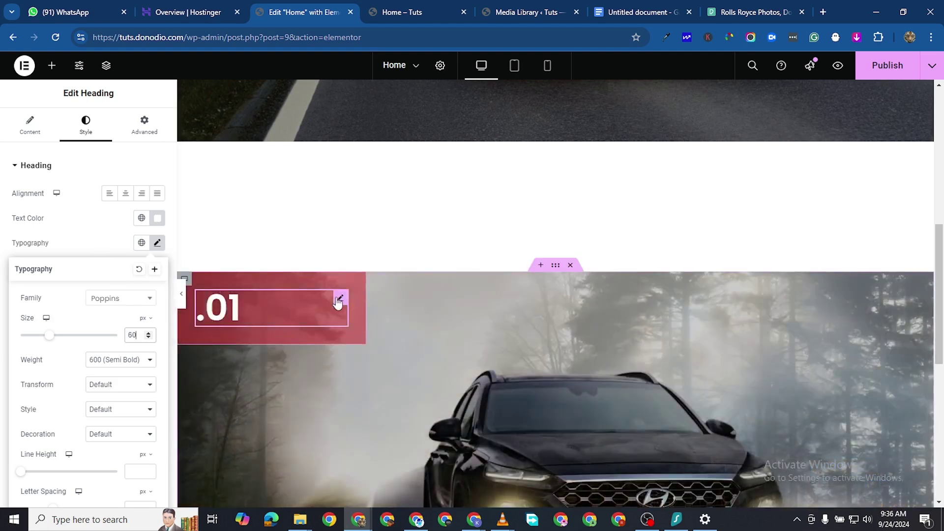
# Duplicate the .01 heading and change the copy's title to "Slide 1"
pyautogui.rightClick(337, 303)
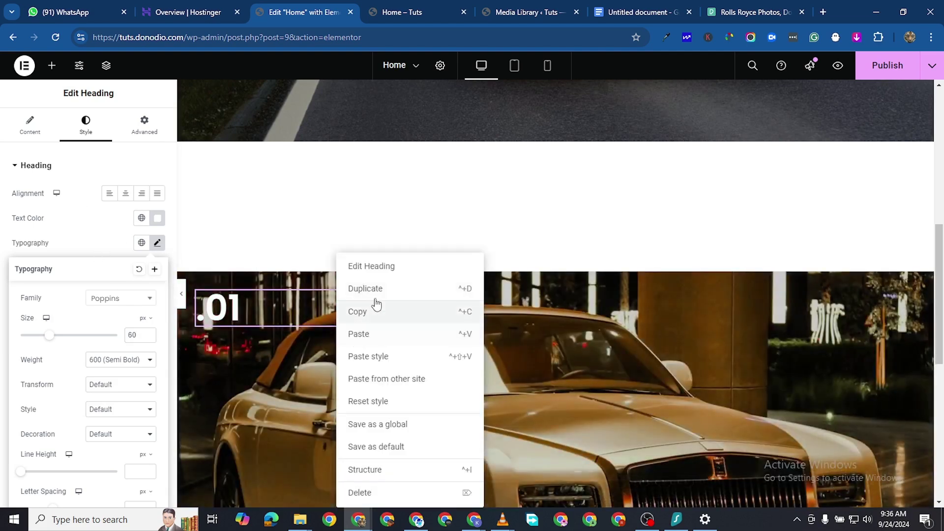
pyautogui.hotkey('ctrl', 'd')
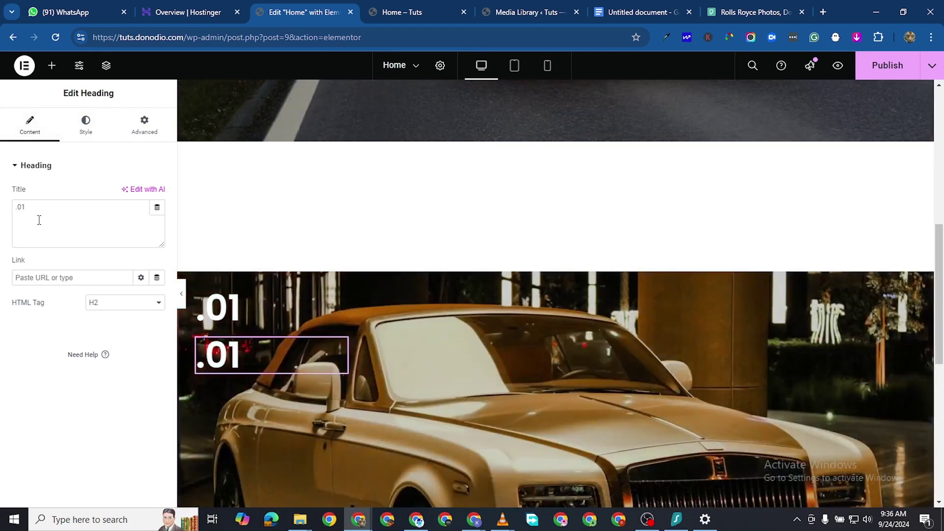
pyautogui.doubleClick(39, 220)
pyautogui.write('Sl')
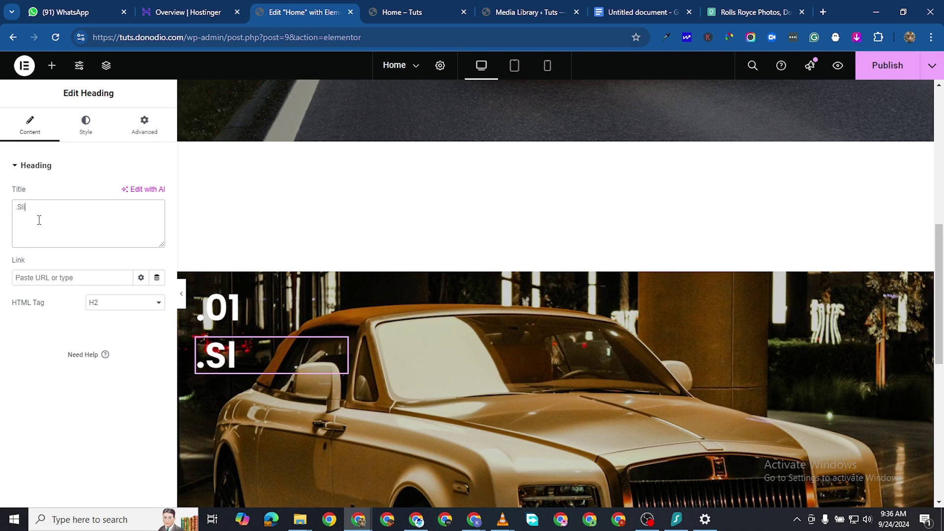
pyautogui.write('ide 1')
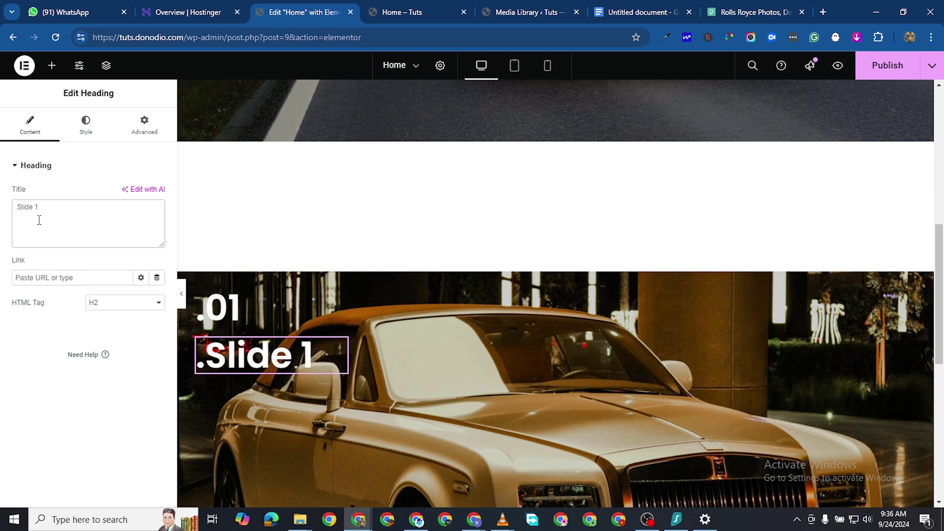
pyautogui.press('Home')
pyautogui.press('Delete')
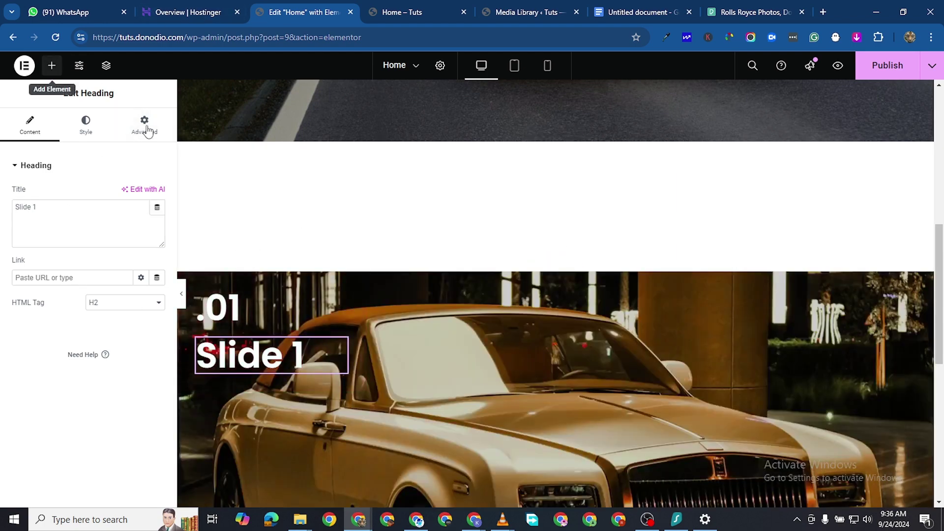
# Add a Text Editor widget below the Slide 1 heading and make its text white
pyautogui.click(52, 66)
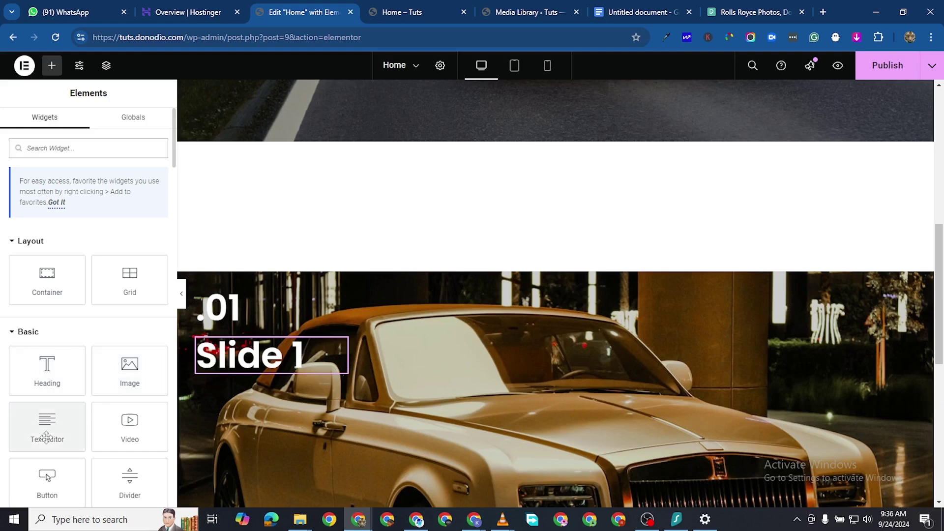
pyautogui.moveTo(46, 437); pyautogui.dragTo(251, 462)
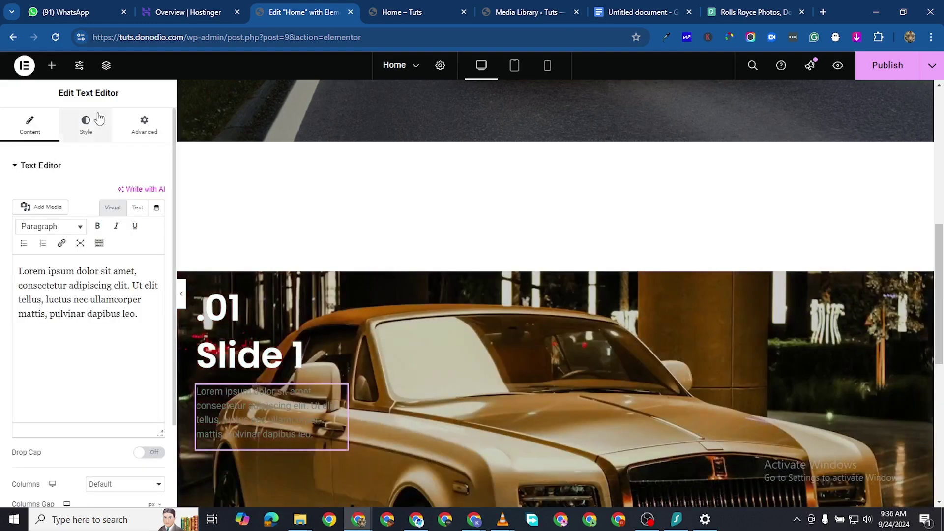
pyautogui.click(89, 123)
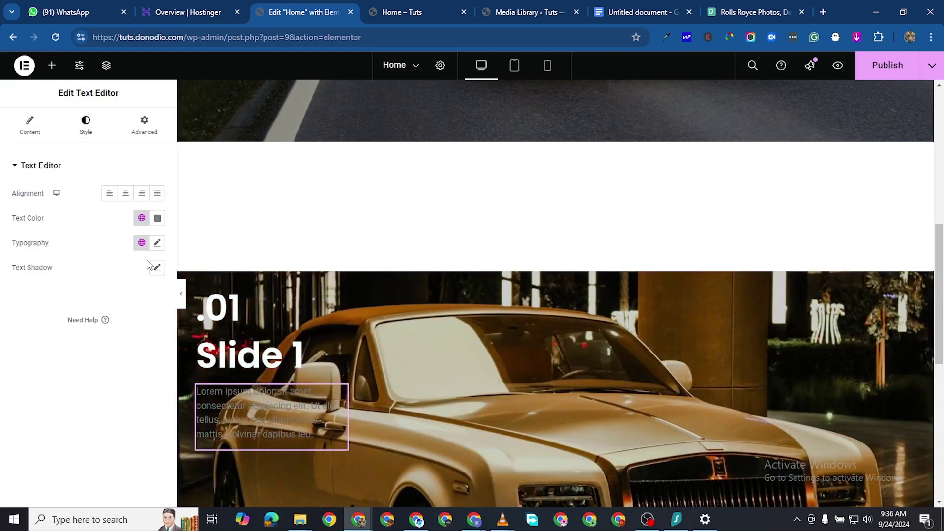
pyautogui.click(157, 218)
pyautogui.click(19, 455)
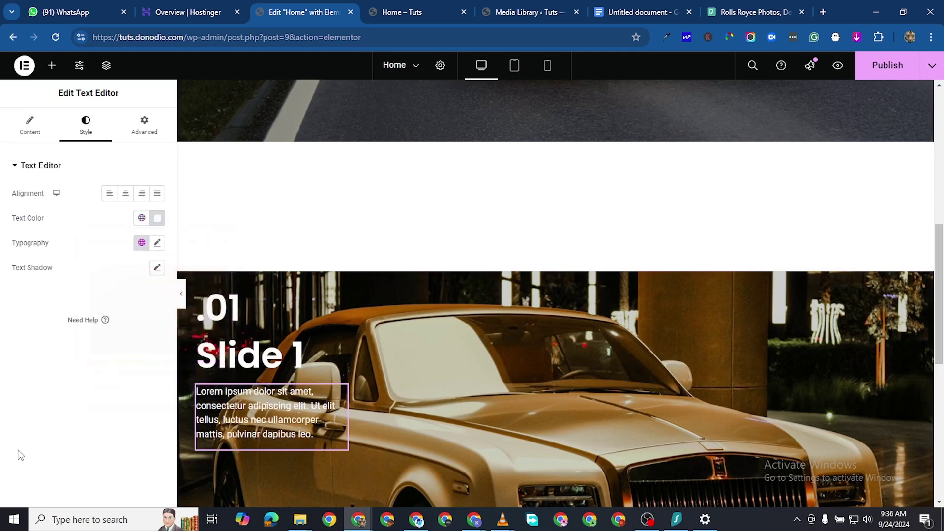
# Set the typography family of the lorem ipsum paragraph to Poppins
pyautogui.click(157, 243)
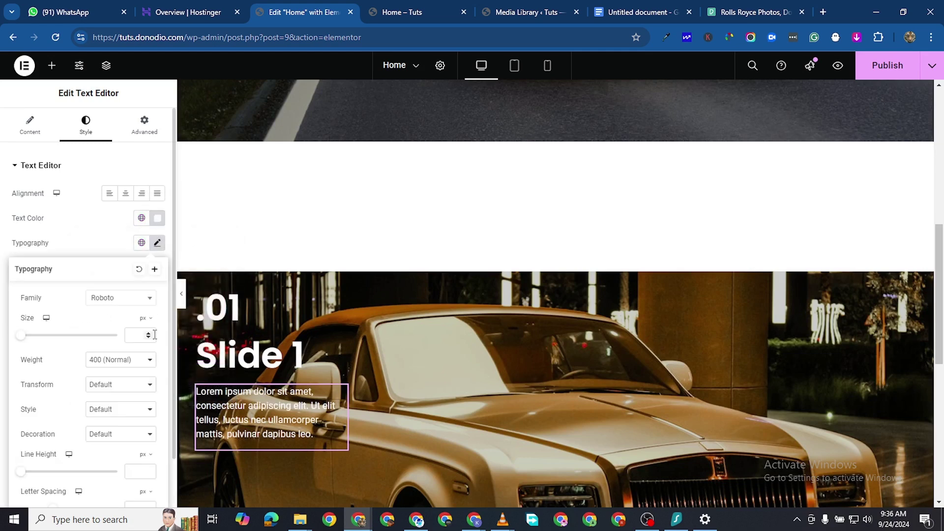
pyautogui.click(137, 298)
pyautogui.write('popp')
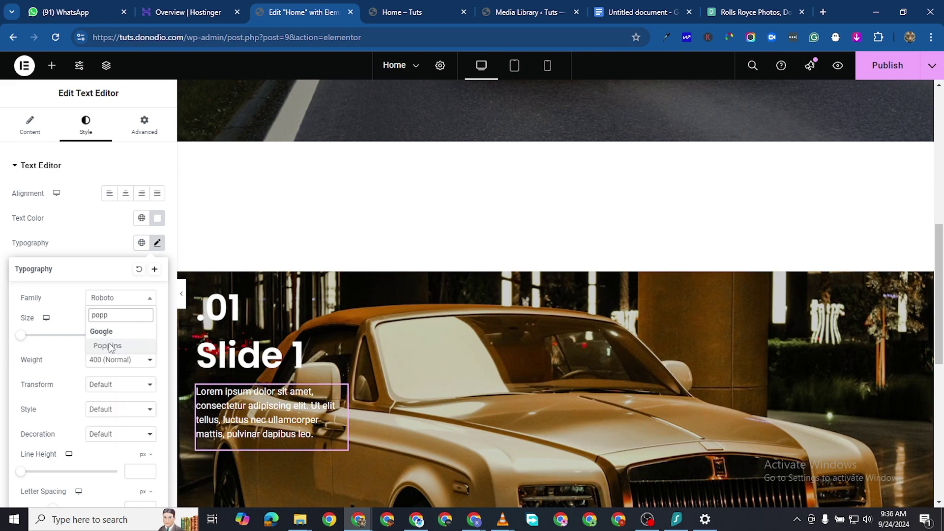
pyautogui.click(109, 347)
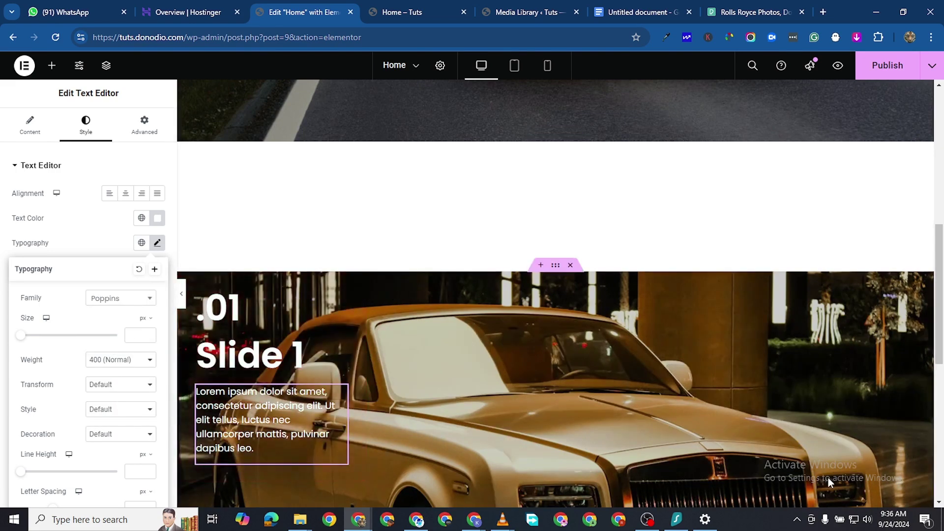
# Add a Button widget below the paragraph in the slide1 container and set its text to "Learn More"
pyautogui.scroll(-2, 297, 314)
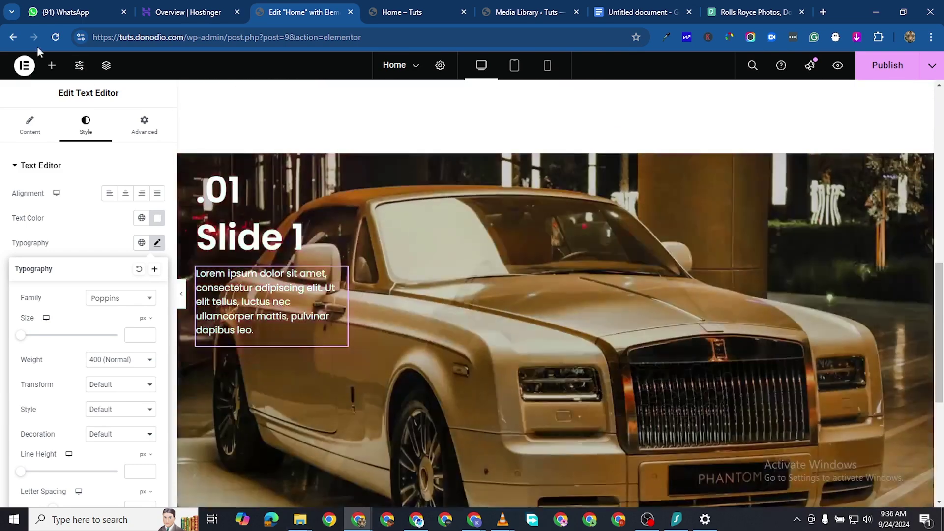
pyautogui.click(52, 66)
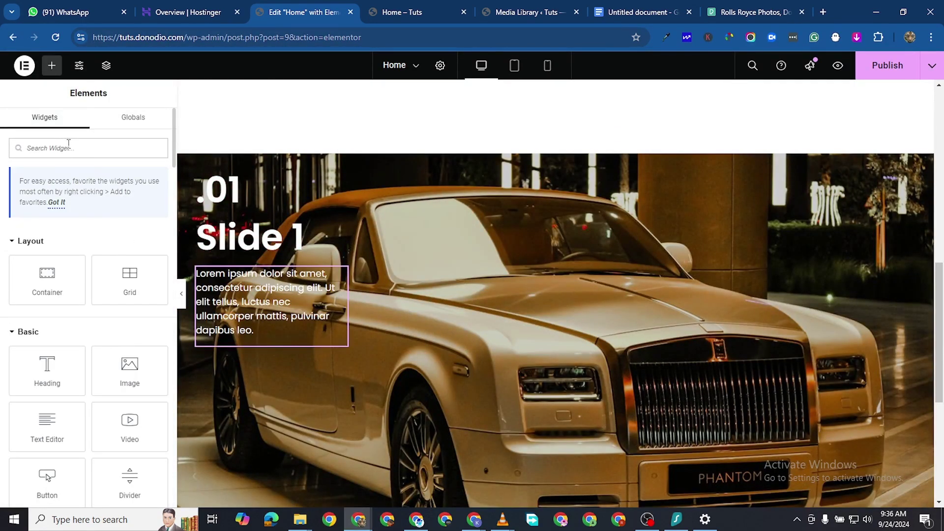
pyautogui.write('butto')
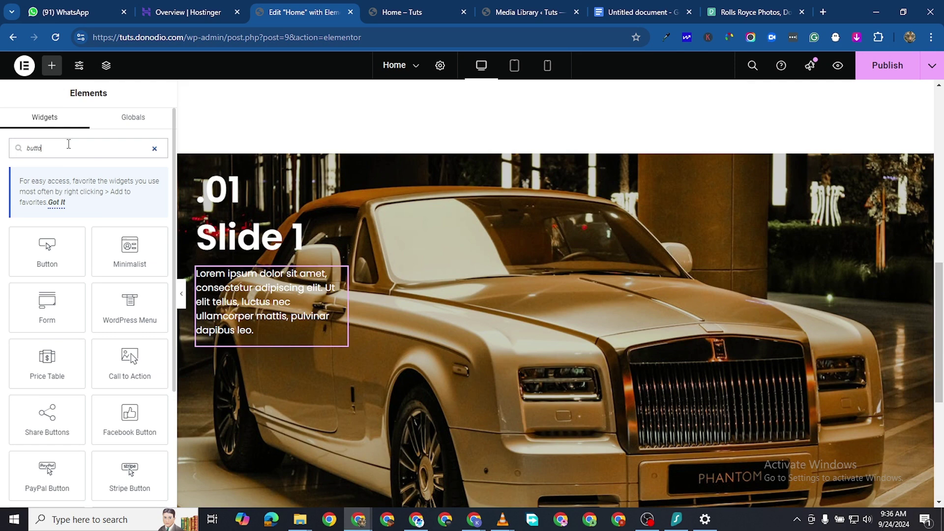
pyautogui.moveTo(47, 248); pyautogui.dragTo(302, 350)
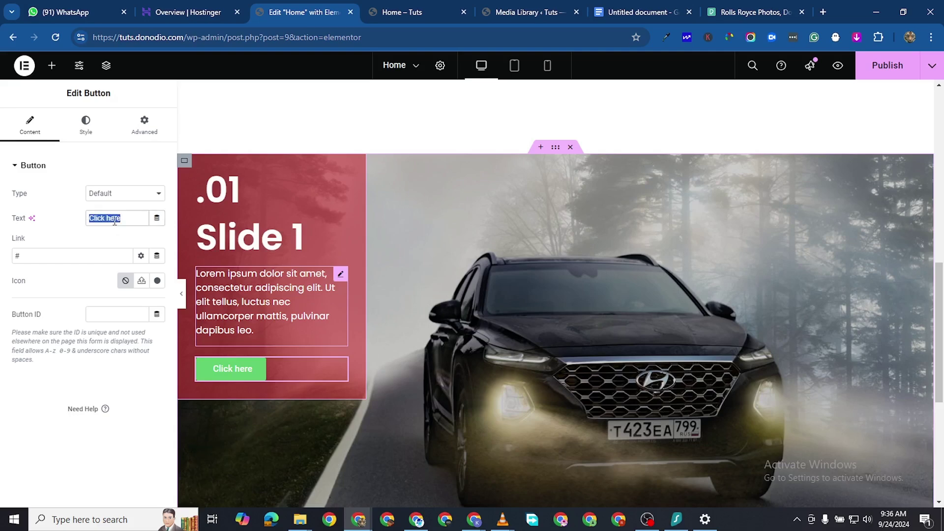
pyautogui.write('Learn Mo')
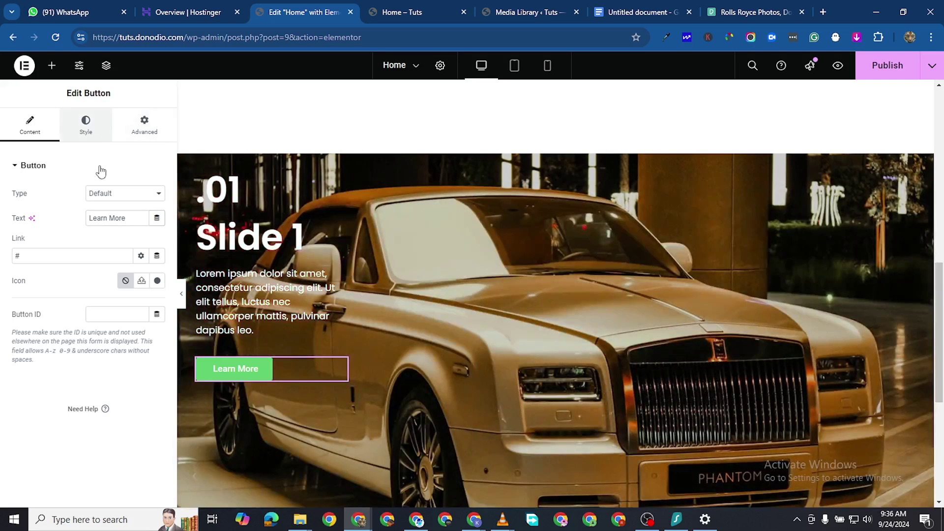
# Set the Learn More button's typography family to Poppins
pyautogui.click(86, 126)
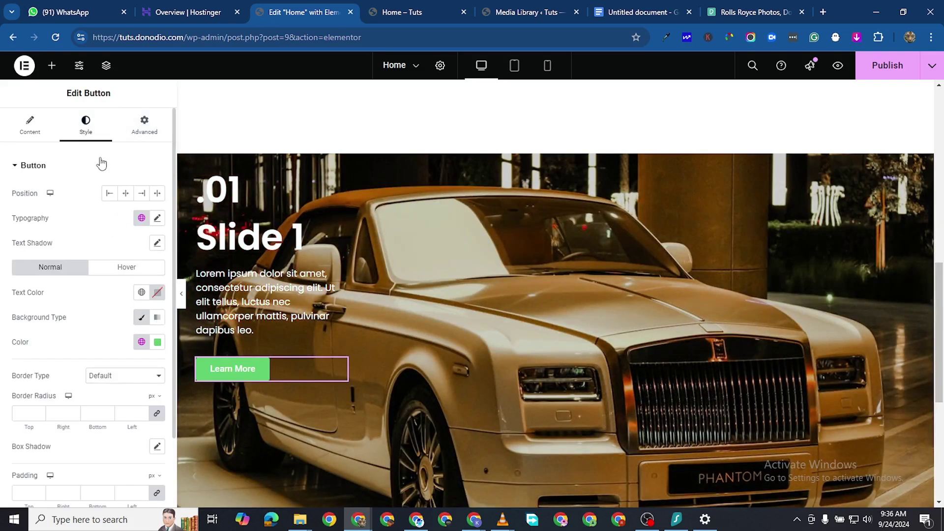
pyautogui.click(158, 218)
pyautogui.click(122, 273)
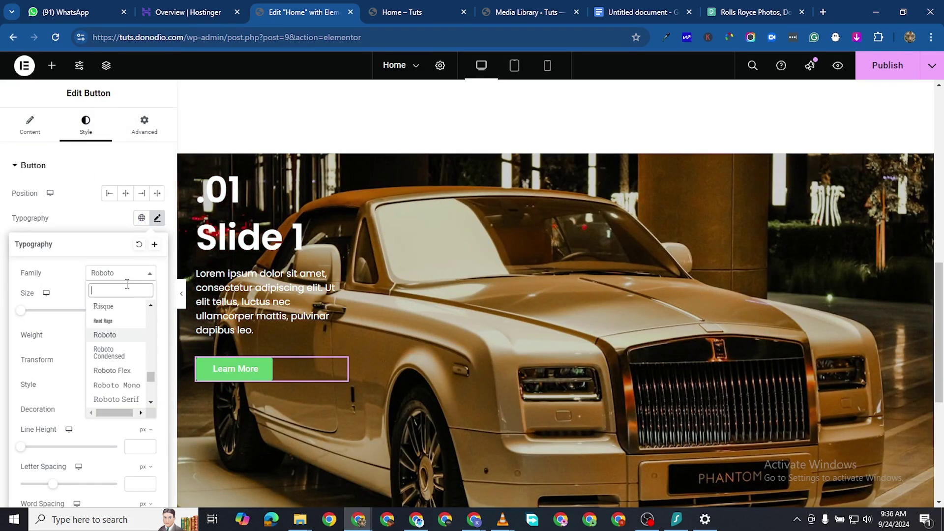
pyautogui.write('popp')
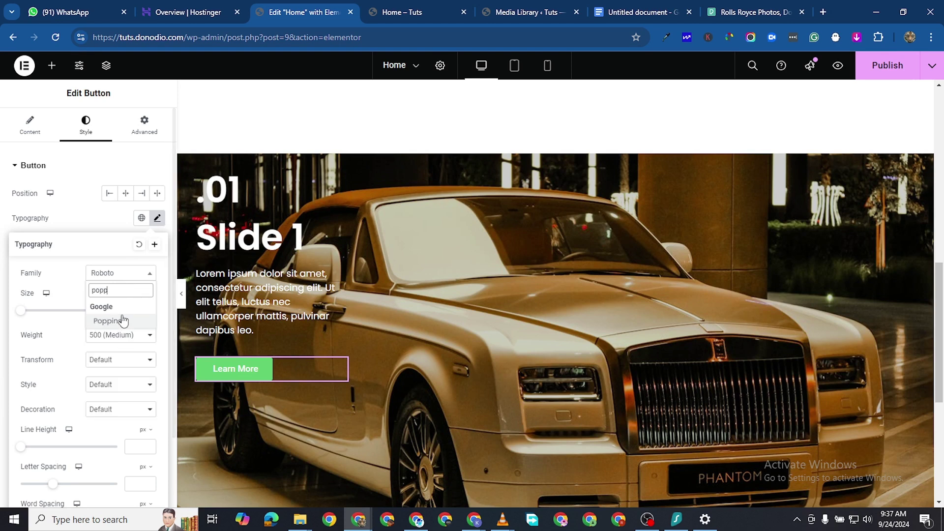
pyautogui.click(118, 321)
pyautogui.click(4, 266)
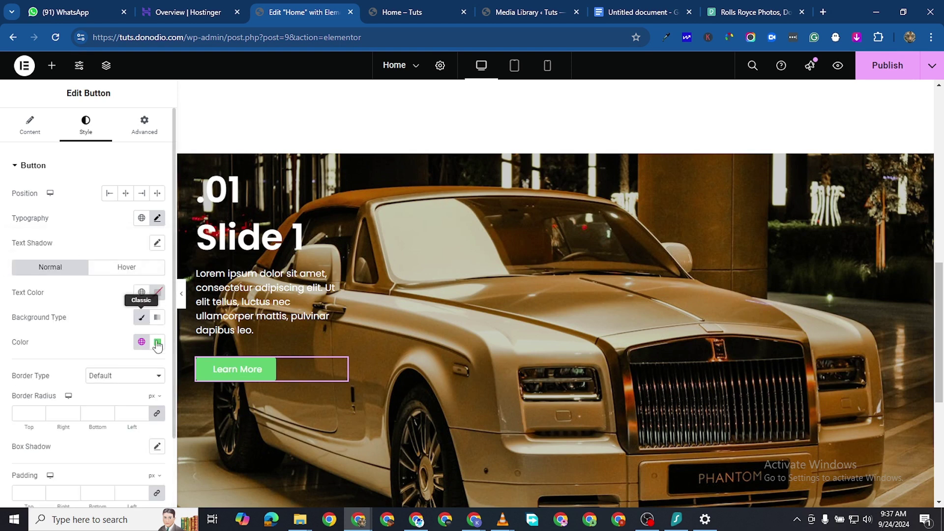
# Make the Learn More button's background color fully transparent and set its border type to Solid
pyautogui.scroll(-1, 151, 343)
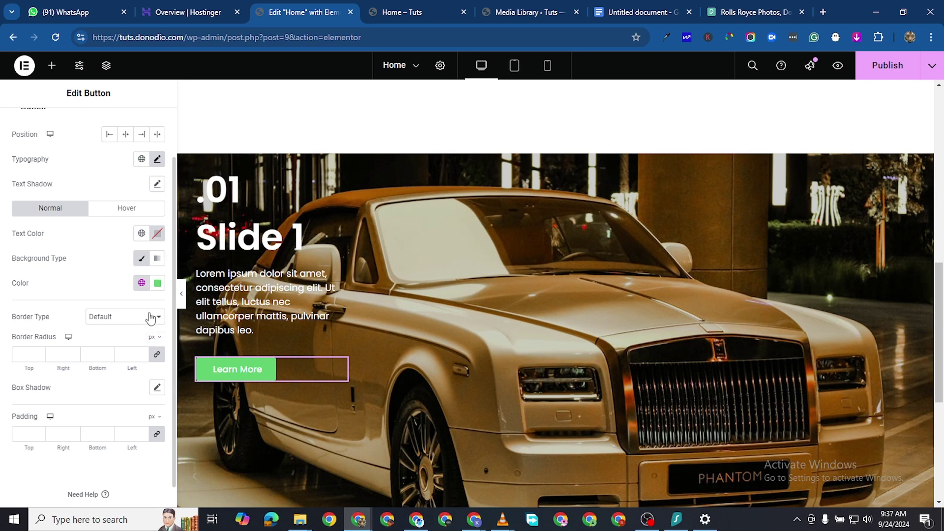
pyautogui.click(157, 286)
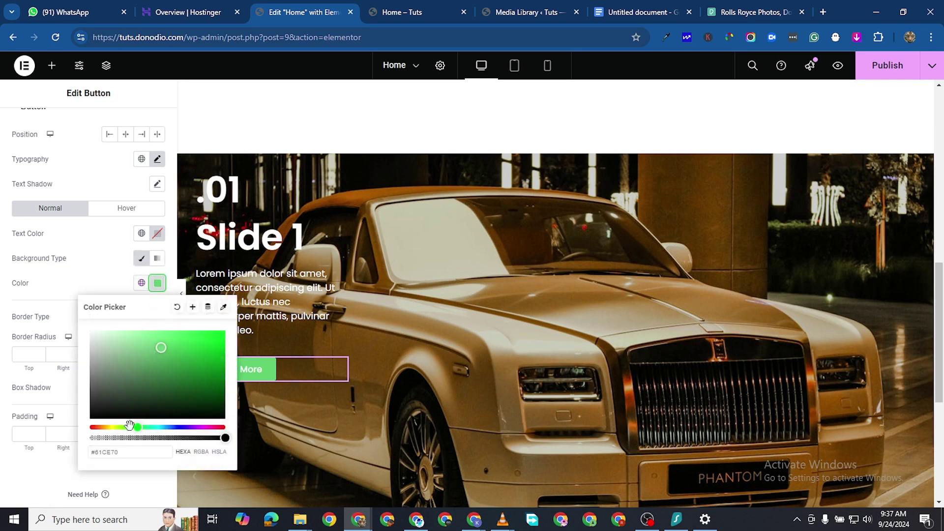
pyautogui.moveTo(116, 437); pyautogui.dragTo(74, 439)
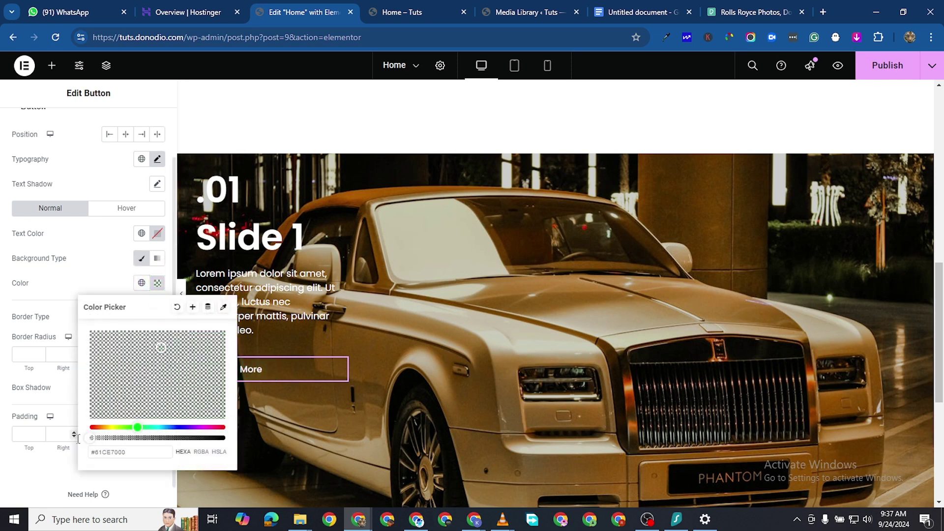
pyautogui.click(73, 439)
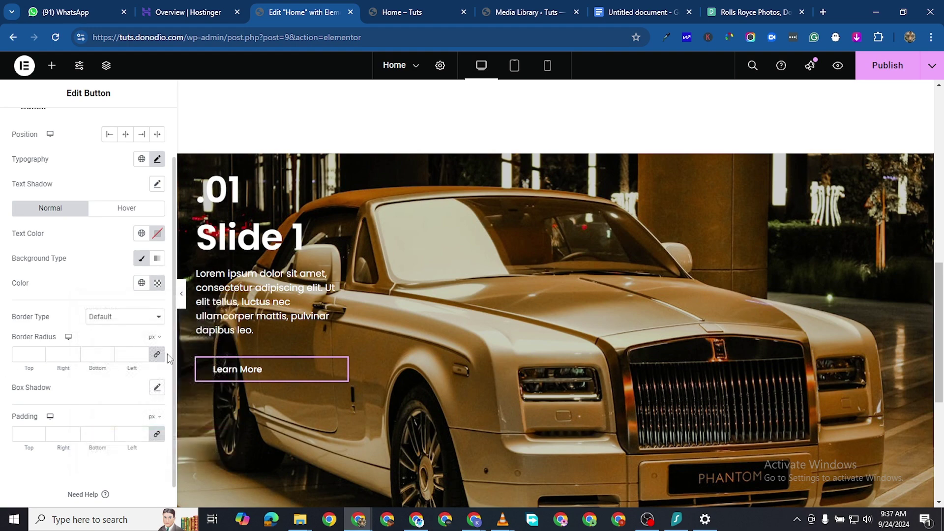
pyautogui.click(140, 322)
pyautogui.click(130, 359)
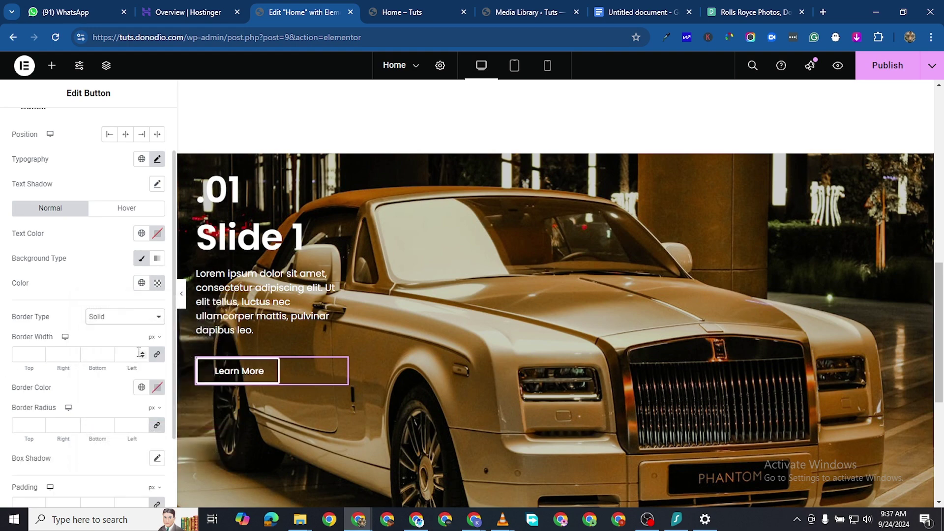
# Set the Learn More button's border width to 2 px on all sides and its position to Center
pyautogui.click(141, 353)
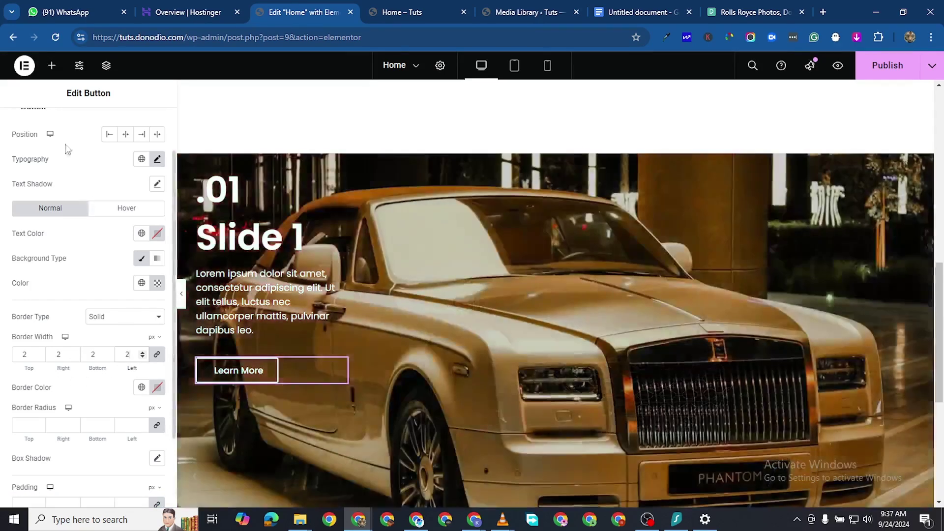
pyautogui.scroll(2, 98, 148)
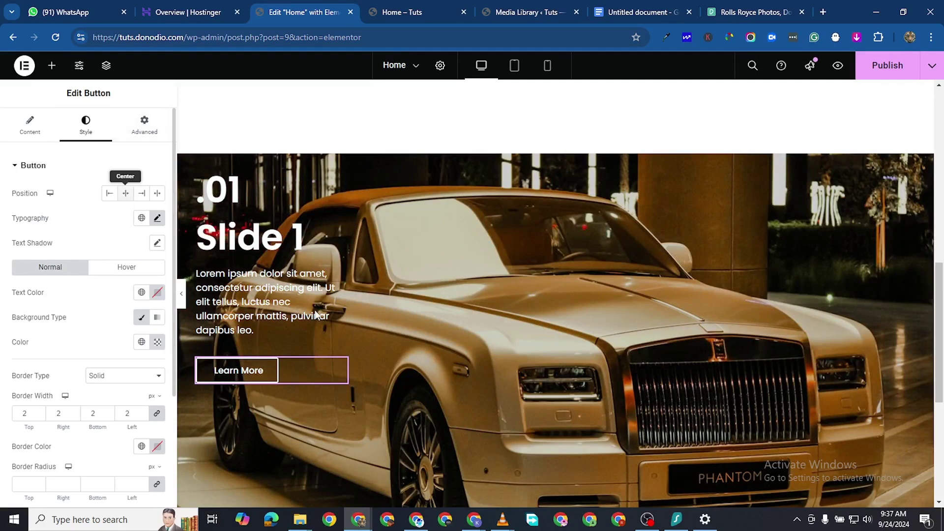
pyautogui.click(125, 193)
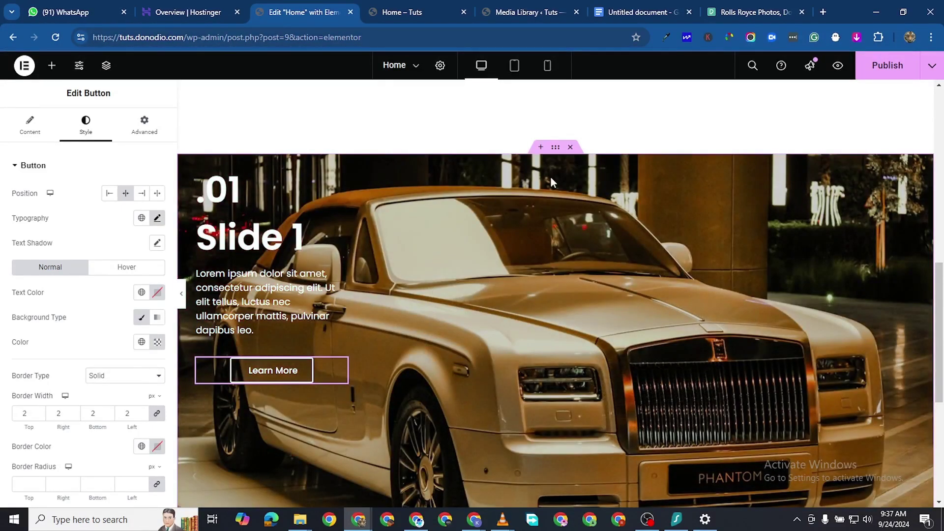
# Set the items direction of the outer full-screen container with the car background to Row - horizontal
pyautogui.click(434, 171)
pyautogui.scroll(-3, 77, 368)
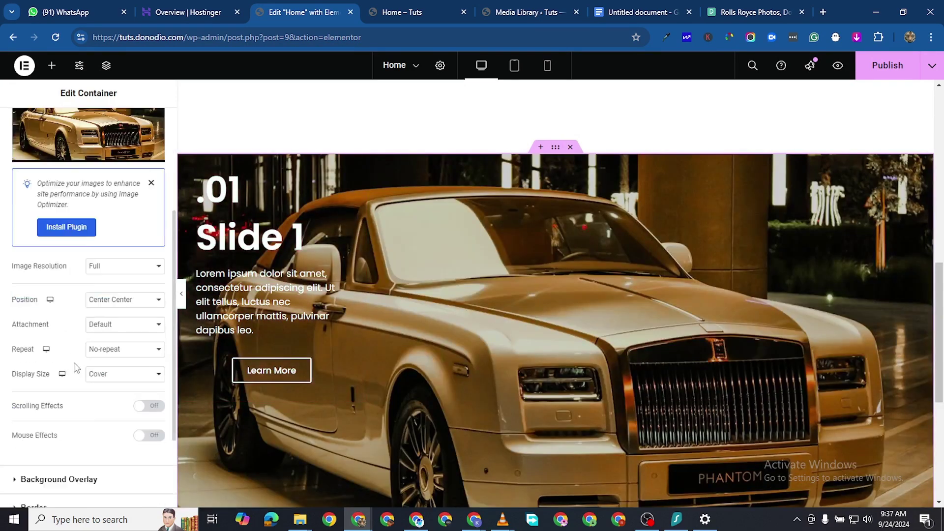
pyautogui.scroll(3, 492, 203)
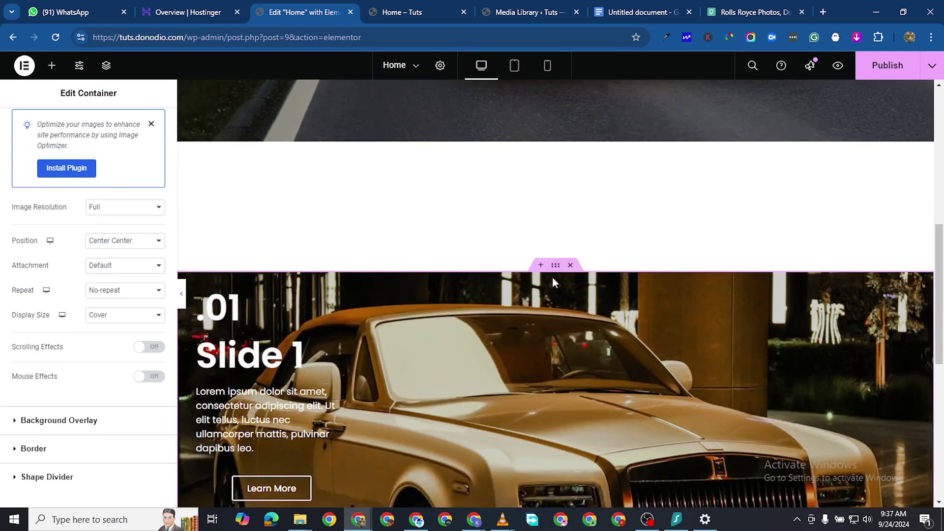
pyautogui.scroll(5, 56, 195)
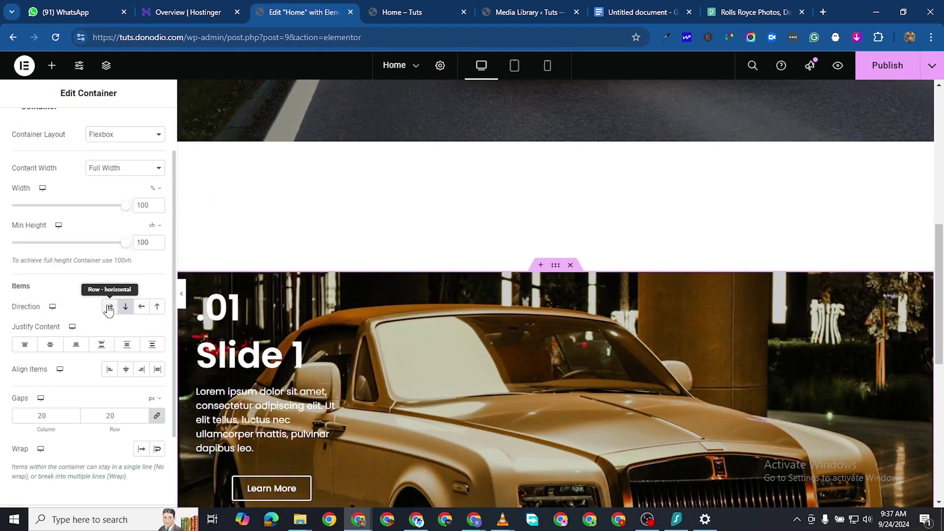
pyautogui.click(110, 307)
pyautogui.scroll(-5, 373, 377)
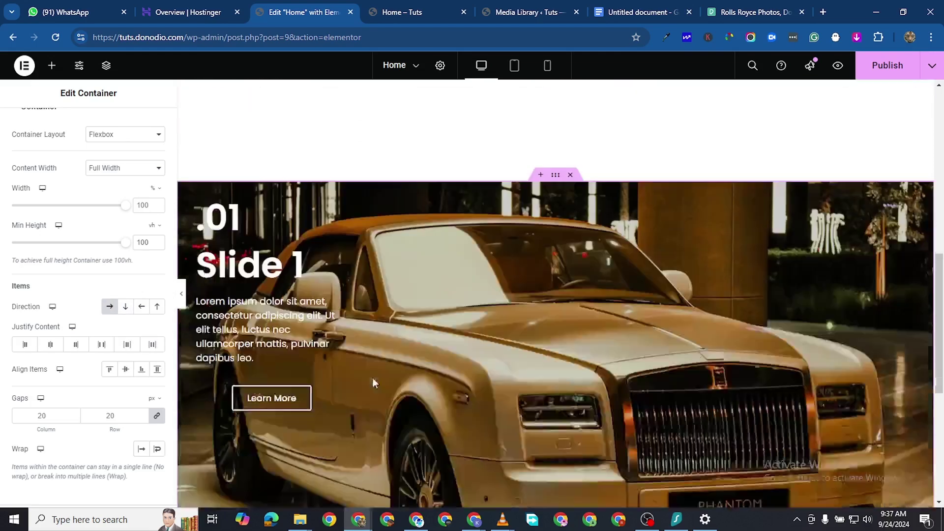
pyautogui.scroll(-1, 294, 265)
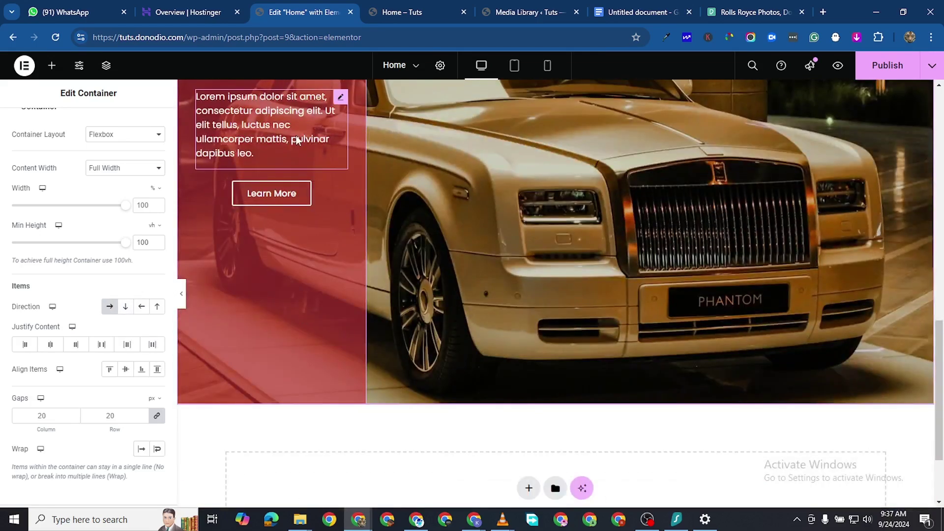
pyautogui.scroll(3, 288, 373)
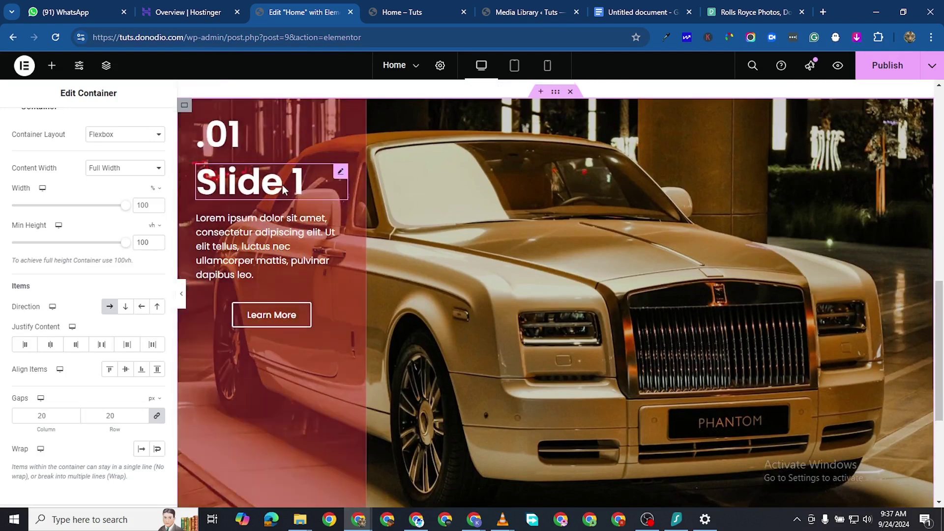
pyautogui.scroll(1, 282, 185)
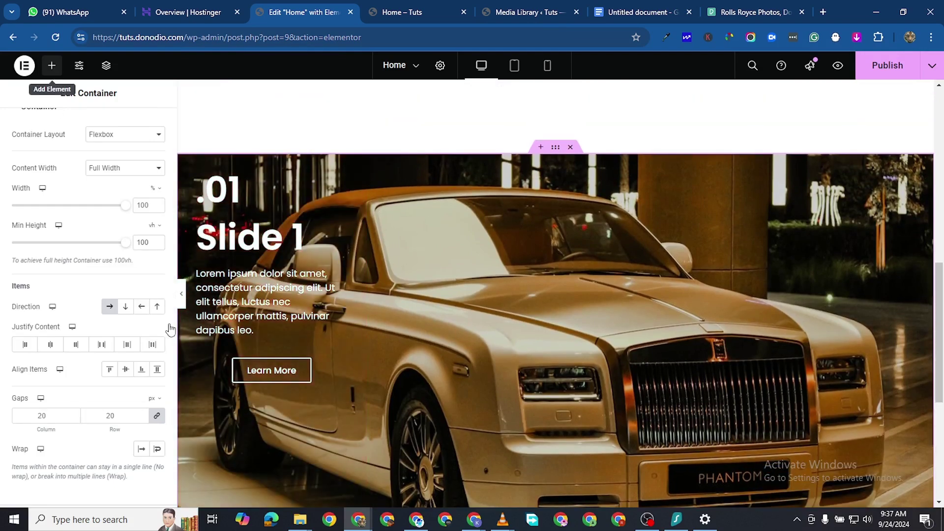
# Add a Spacer widget above the .01 heading in the slide1 container
pyautogui.click(52, 65)
pyautogui.scroll(-1, 79, 460)
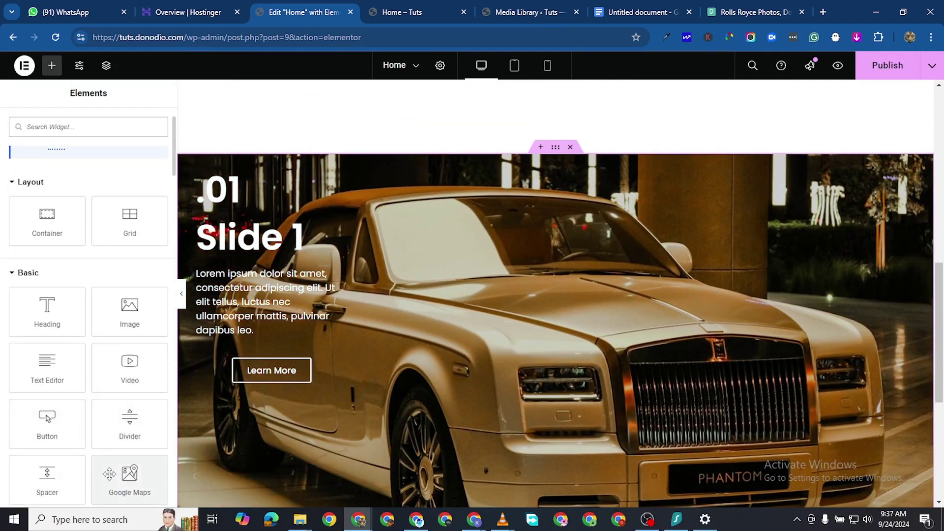
pyautogui.moveTo(60, 474); pyautogui.dragTo(271, 182)
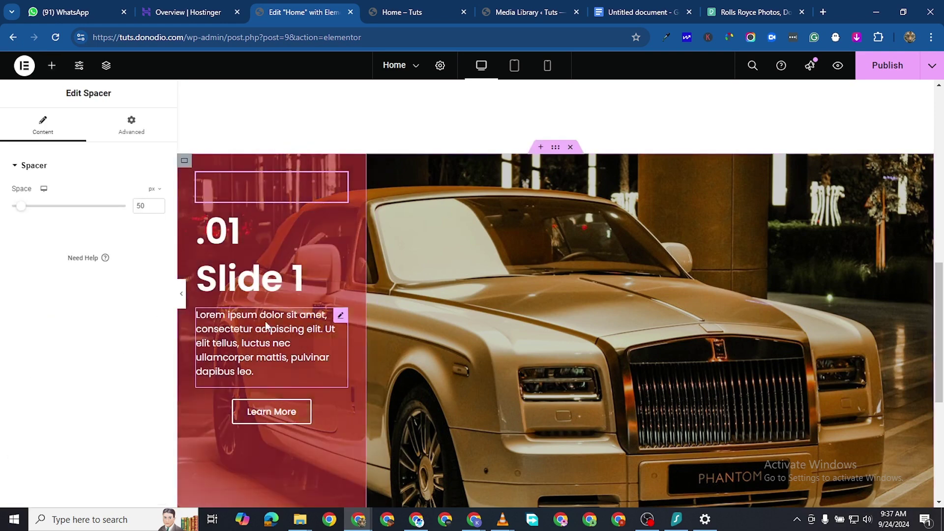
# Set the spacer's space above the .01 heading to 175 px
pyautogui.moveTo(35, 213); pyautogui.dragTo(46, 212)
pyautogui.scroll(-2, 550, 300)
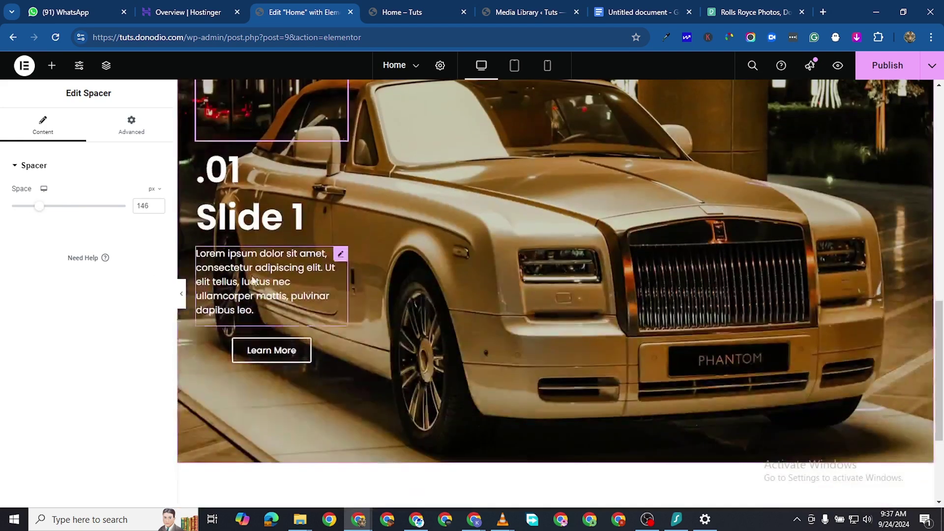
pyautogui.click(158, 206)
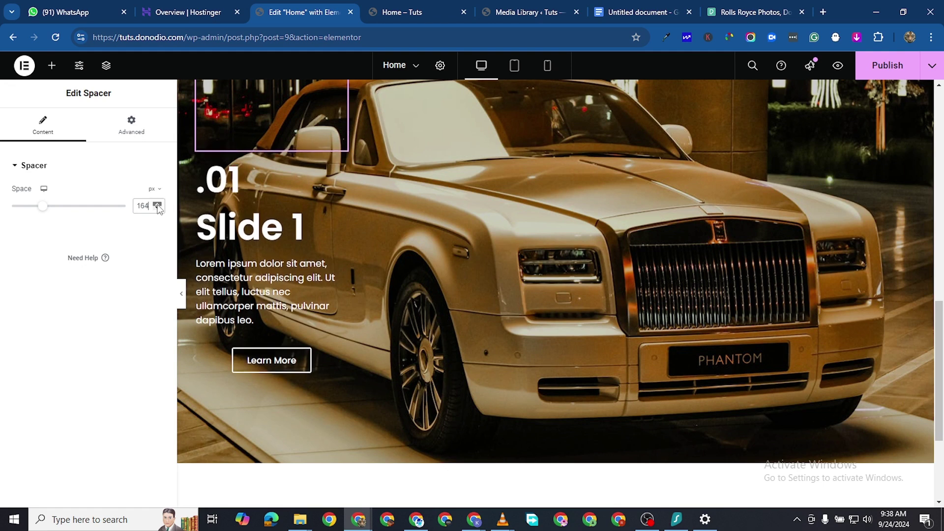
pyautogui.click(157, 206)
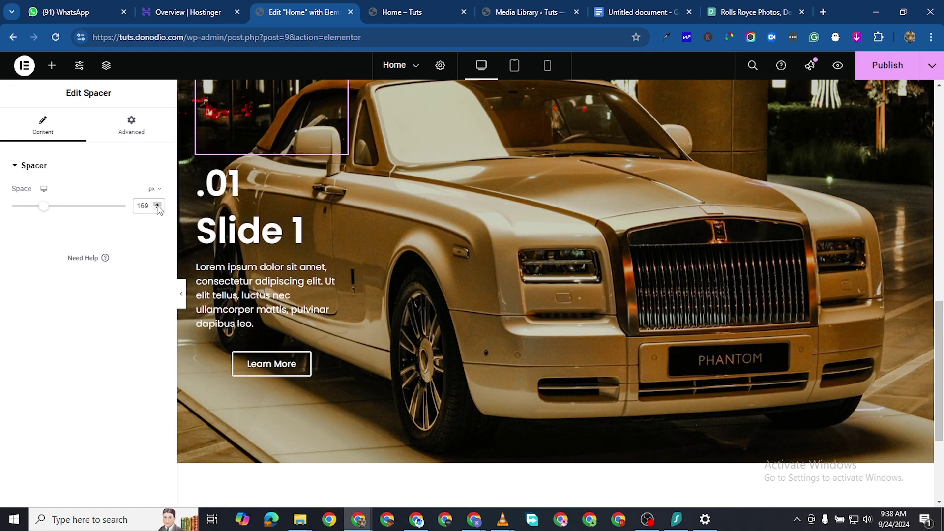
pyautogui.click(157, 205)
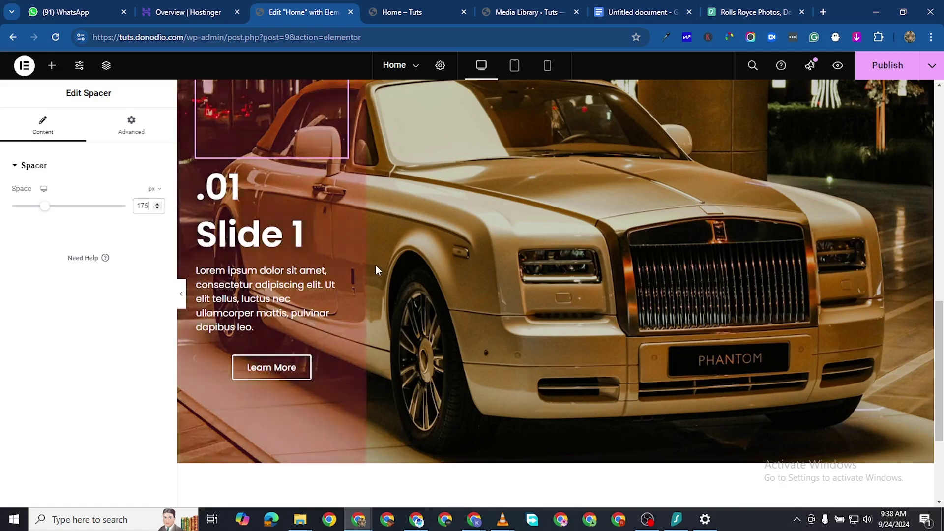
pyautogui.scroll(1, 375, 270)
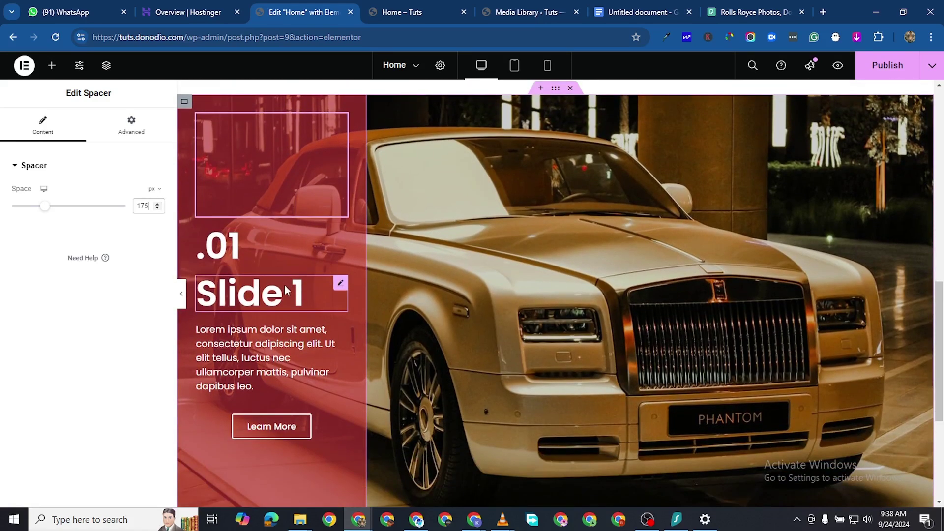
pyautogui.scroll(-2, 285, 290)
pyautogui.scroll(1, 228, 301)
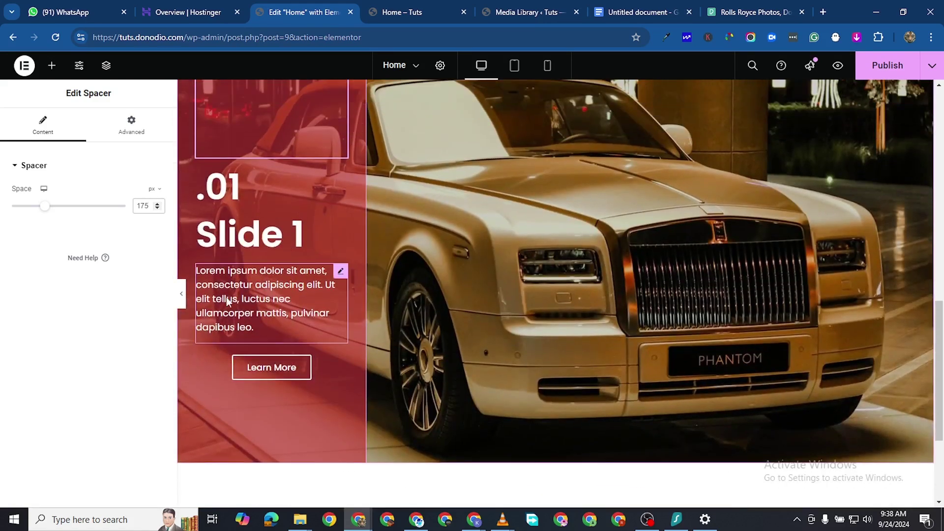
# Duplicate the slide1 container three times to make four slide columns side by side
pyautogui.click(341, 273)
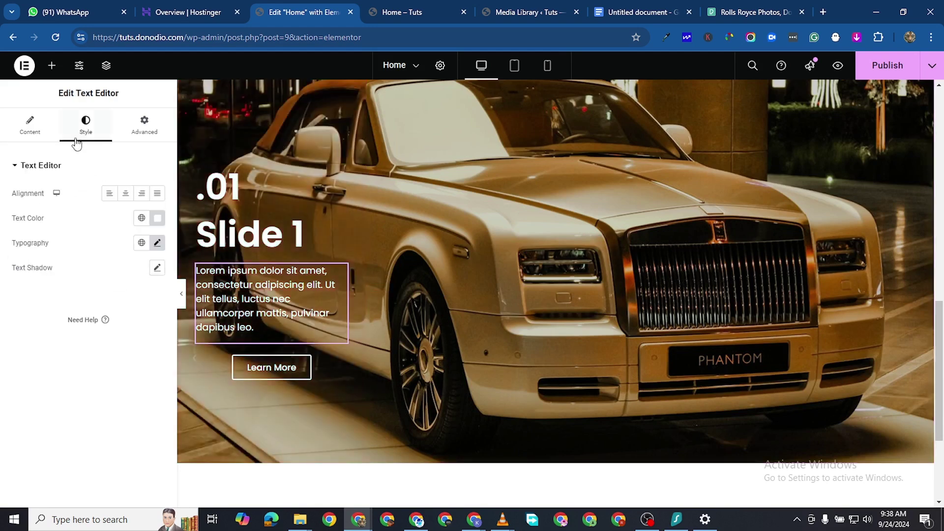
pyautogui.scroll(3, 240, 226)
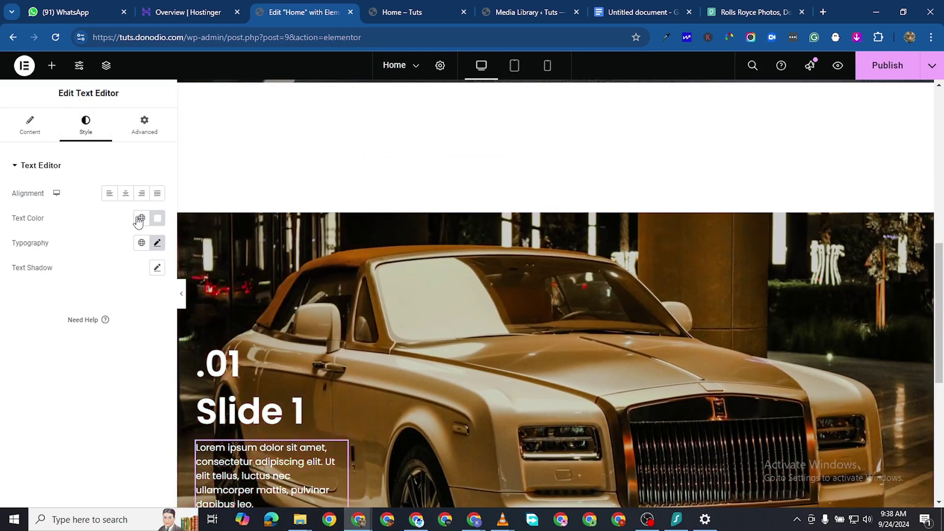
pyautogui.rightClick(187, 223)
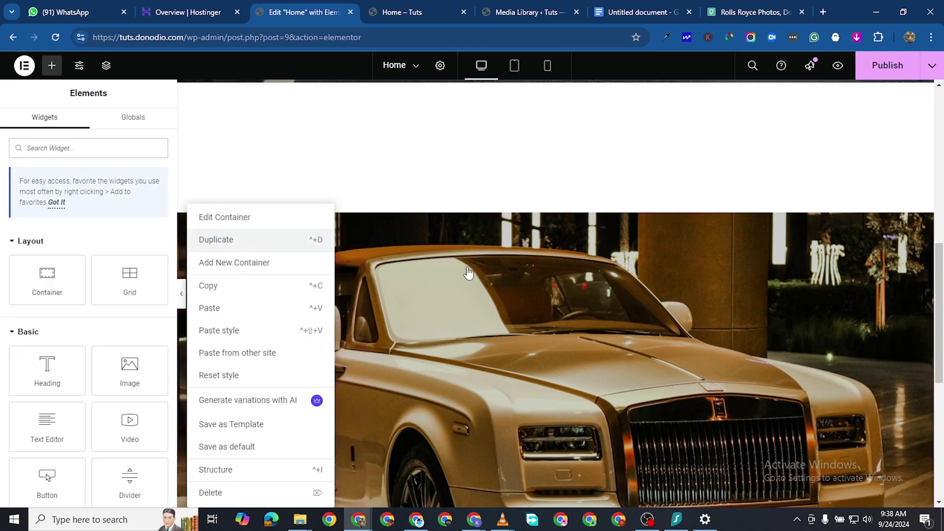
pyautogui.hotkey('ctrl', 'd')
pyautogui.rightClick(386, 220)
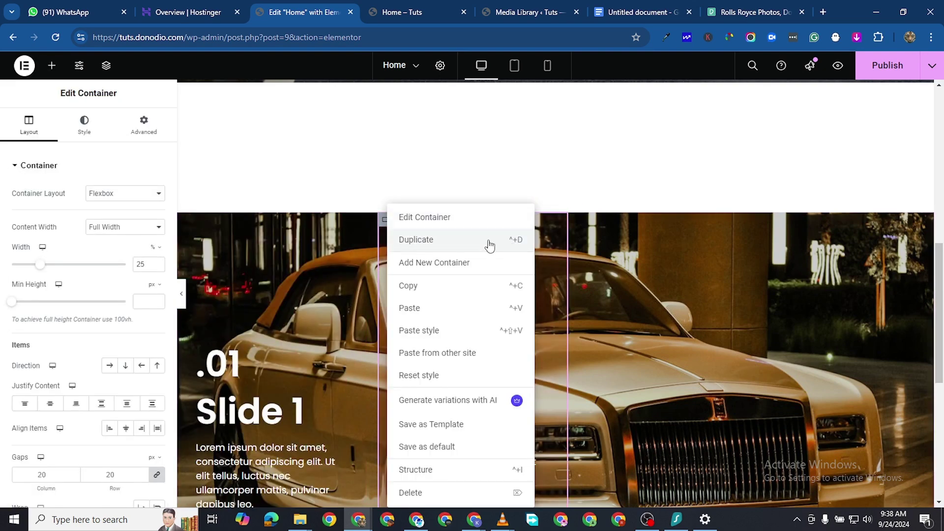
pyautogui.hotkey('ctrl', 'd')
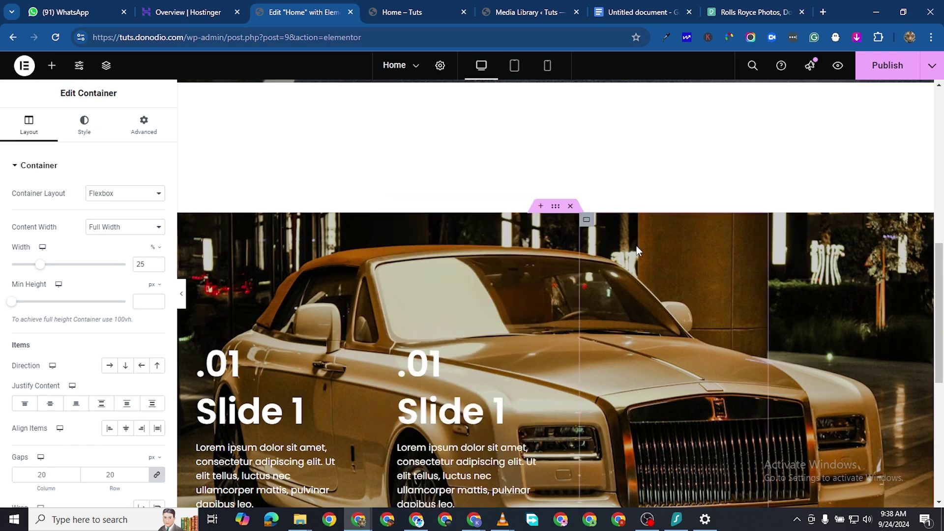
pyautogui.rightClick(626, 238)
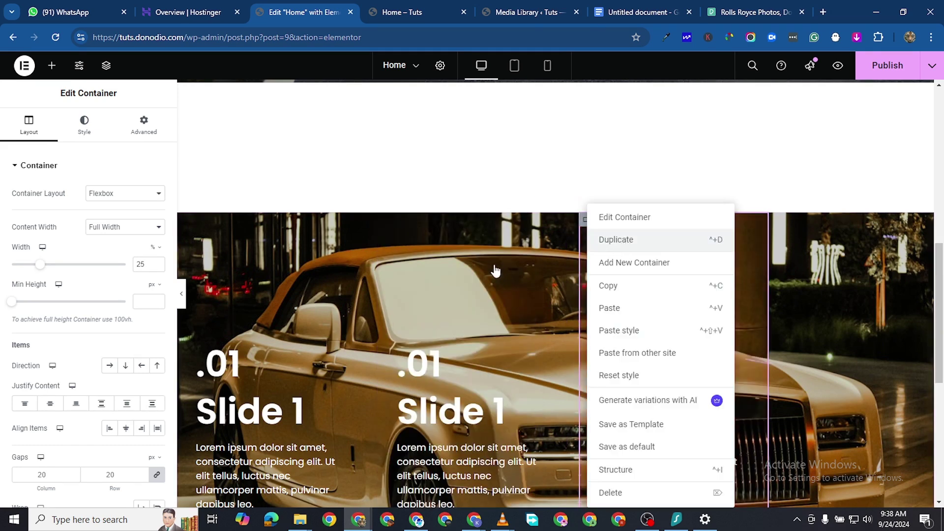
pyautogui.hotkey('ctrl', 'd')
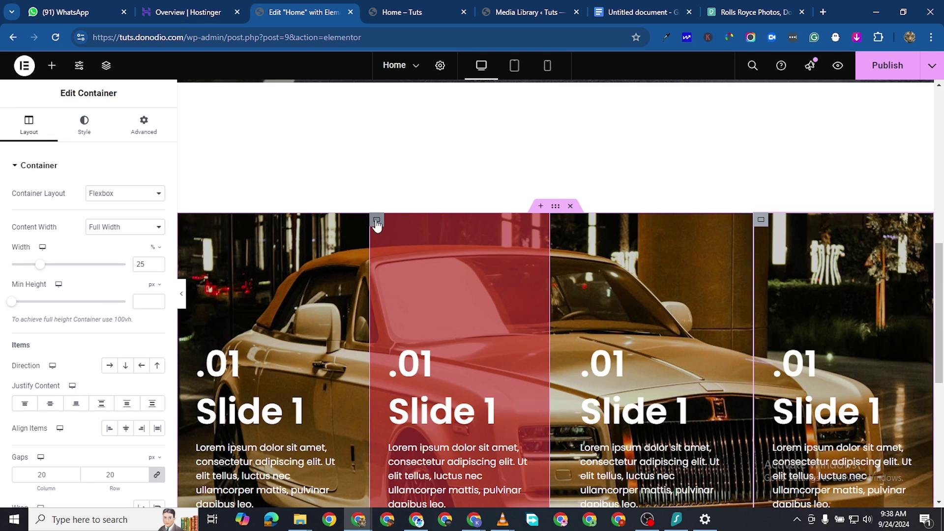
# Change the CSS class of the second slide column's container to slide2
pyautogui.click(376, 220)
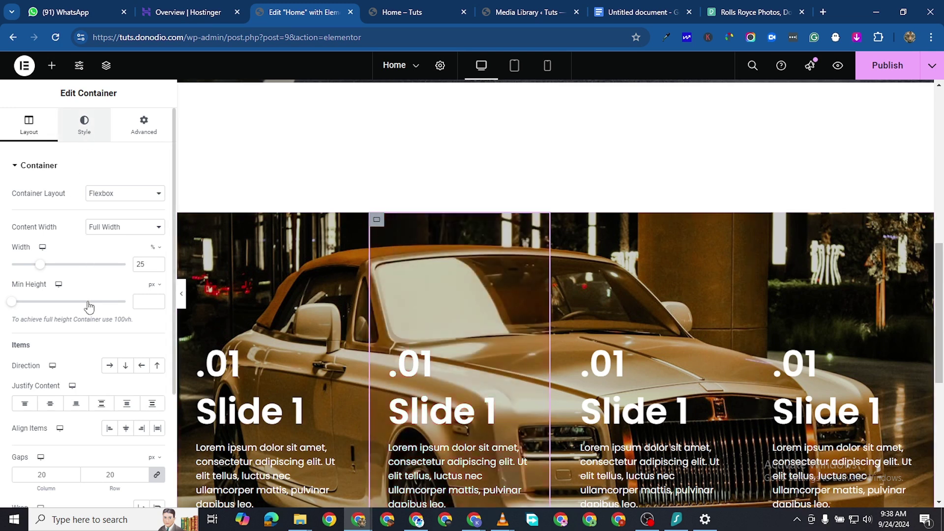
pyautogui.click(84, 126)
pyautogui.click(144, 125)
pyautogui.scroll(-4, 113, 389)
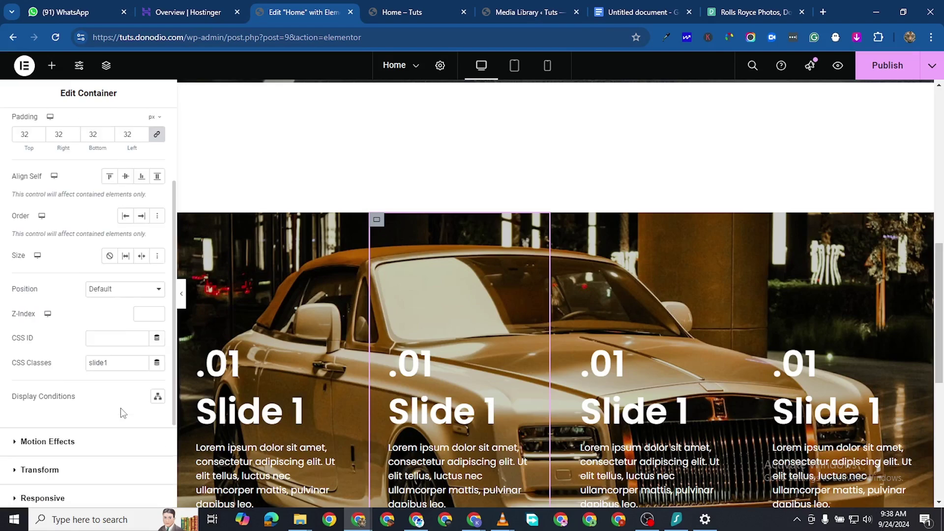
pyautogui.click(127, 302)
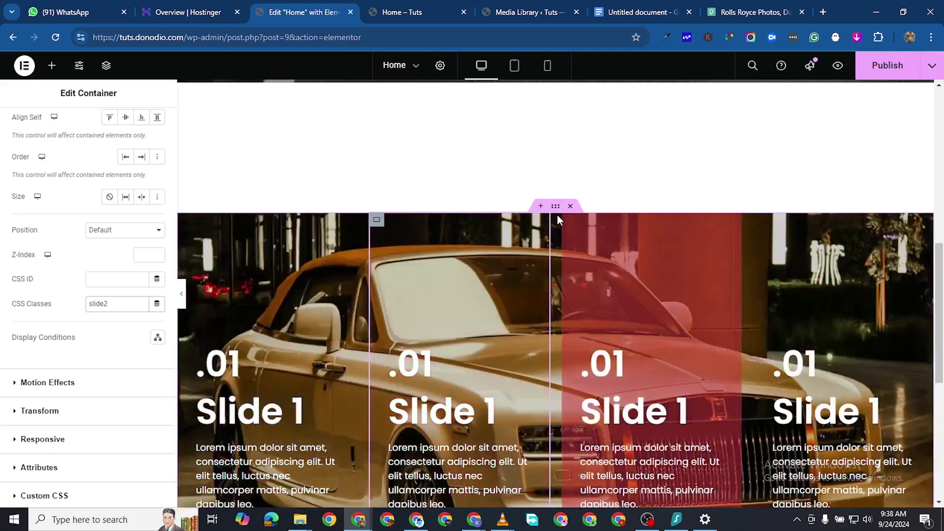
# Change the CSS class of the third slide column's container to slide3
pyautogui.click(568, 220)
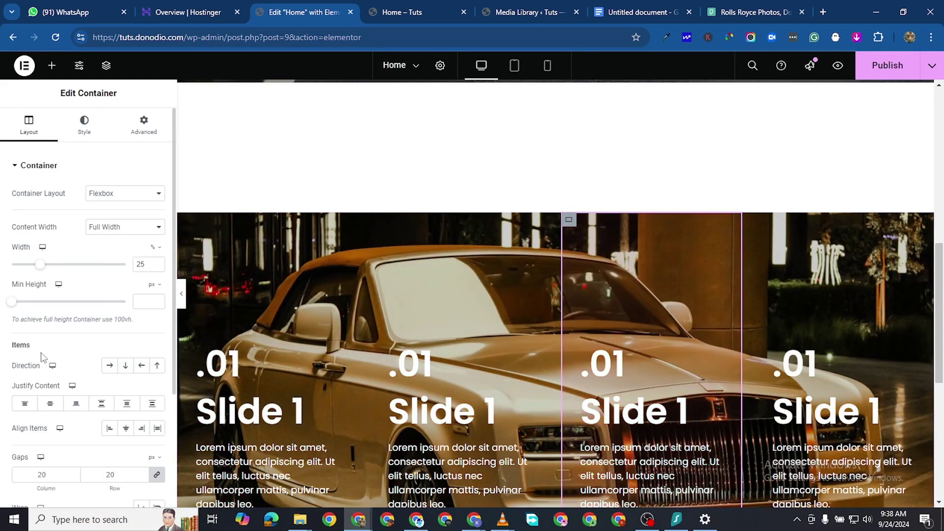
pyautogui.click(144, 126)
pyautogui.scroll(-4, 110, 416)
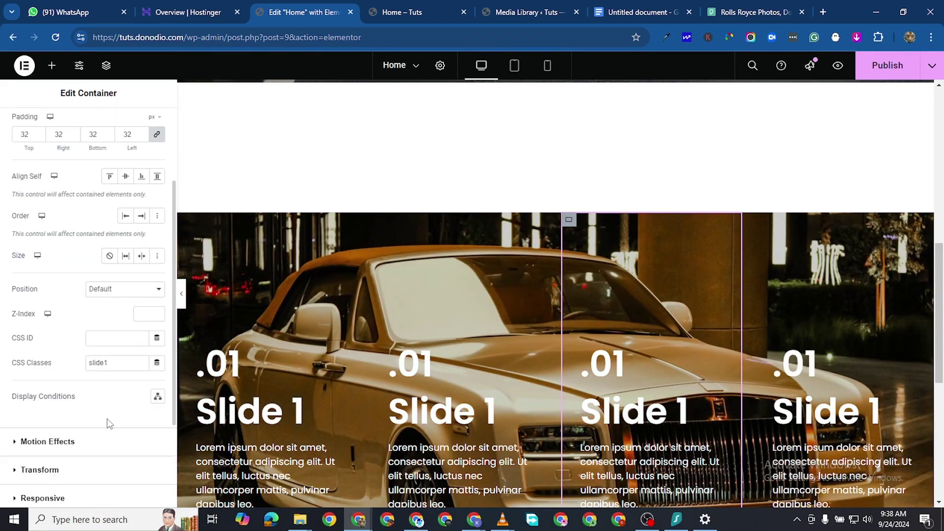
pyautogui.click(118, 307)
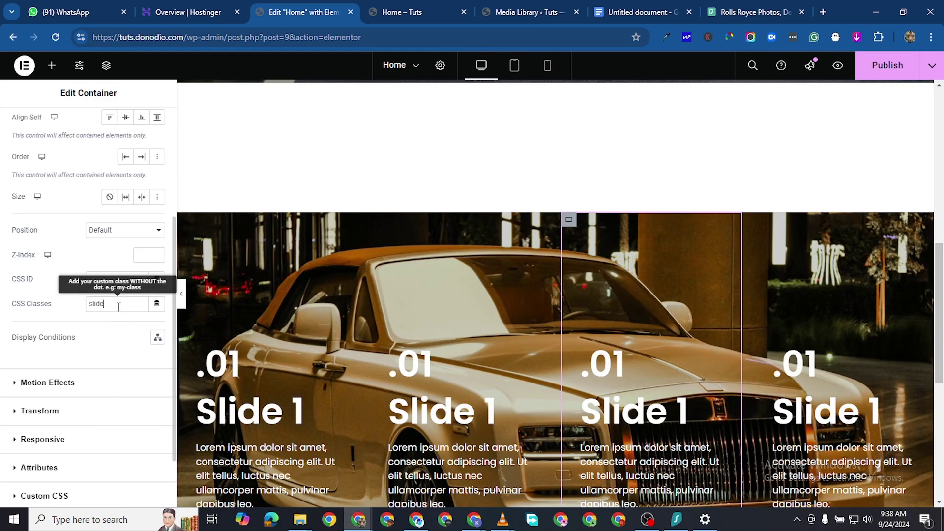
pyautogui.write('3')
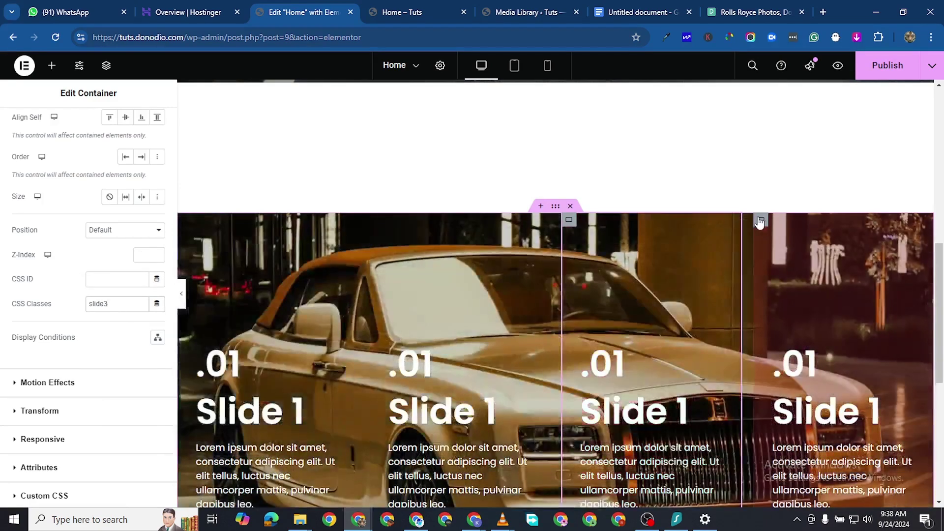
# Change the CSS class of the fourth slide column's container to slide4
pyautogui.click(761, 220)
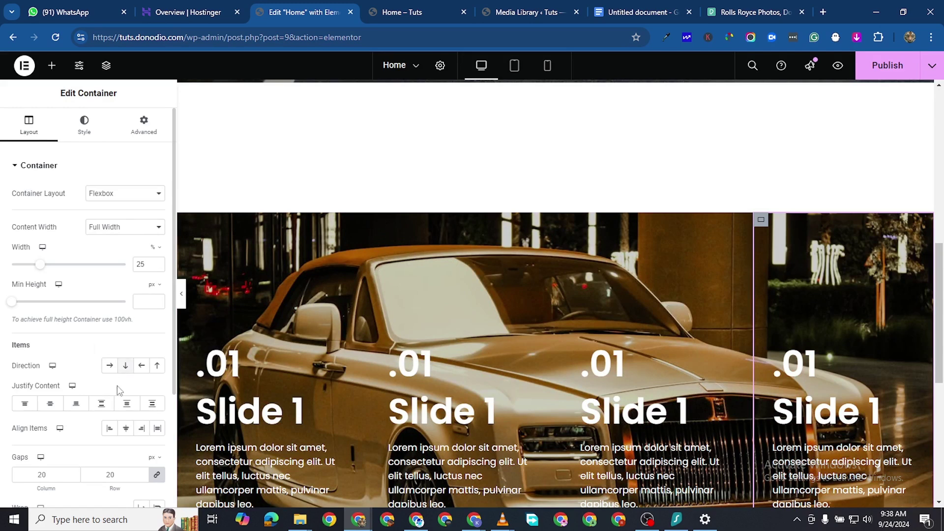
pyautogui.scroll(-4, 117, 385)
pyautogui.scroll(4, 108, 295)
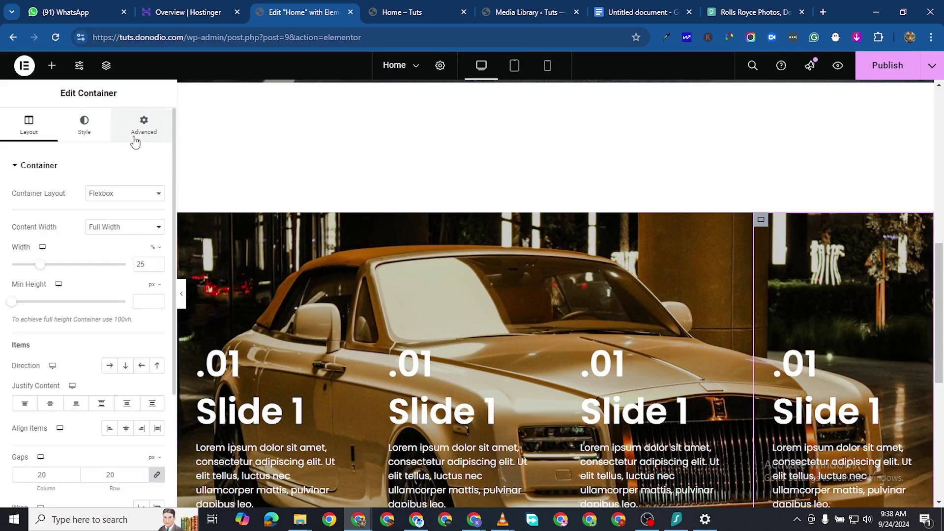
pyautogui.click(135, 140)
pyautogui.scroll(-3, 122, 423)
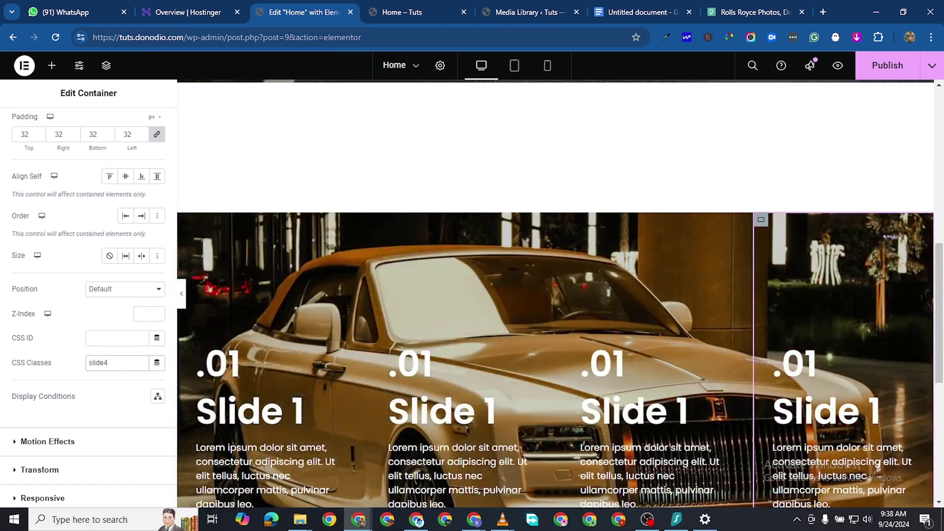
# Publish the Home page changes and check the hover background images of the four slide columns in the page preview
pyautogui.click(890, 65)
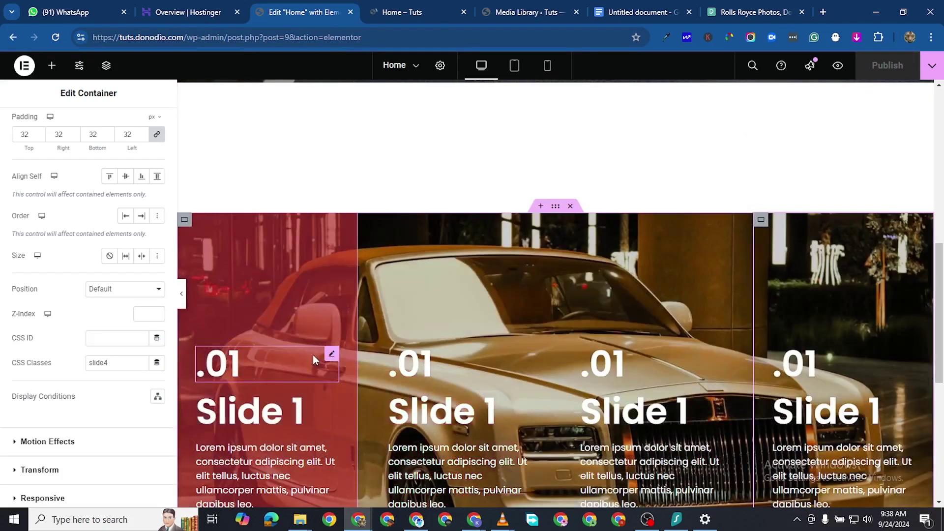
pyautogui.scroll(-2, 406, 335)
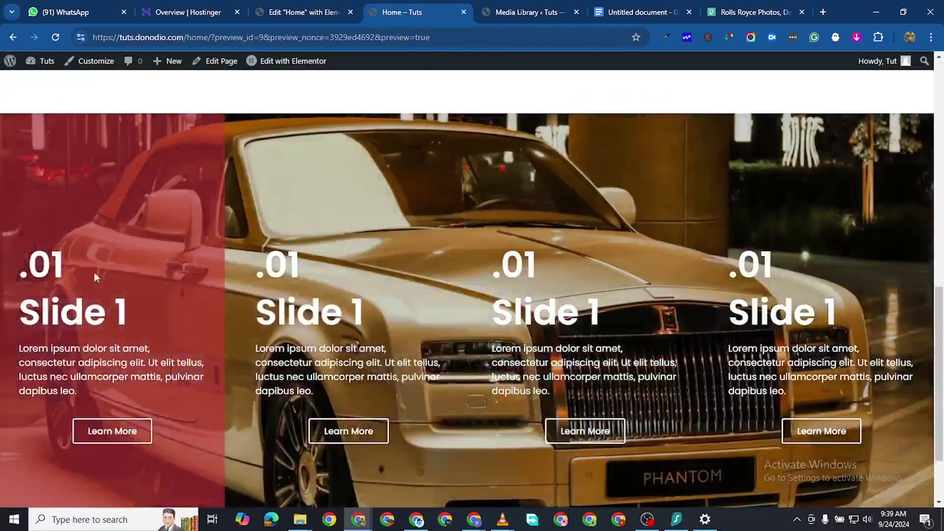
pyautogui.scroll(5, 495, 270)
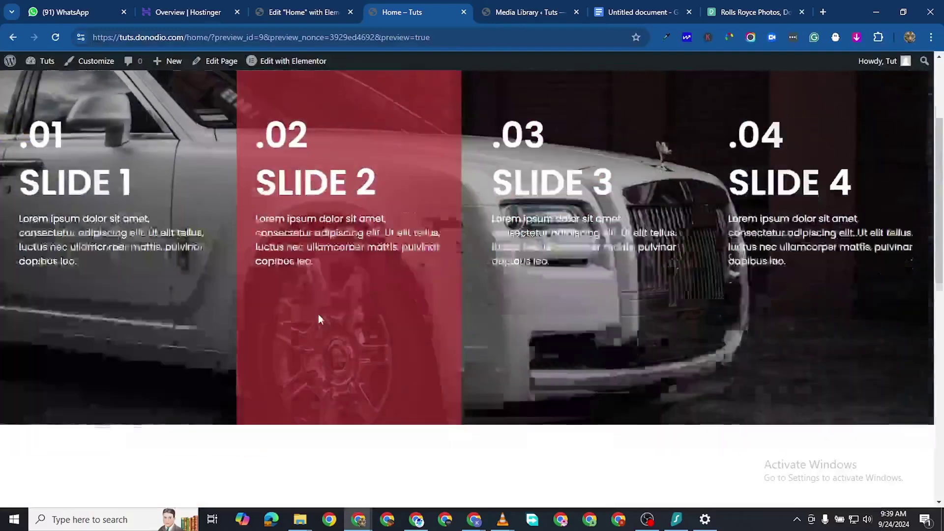
pyautogui.scroll(-5, 320, 371)
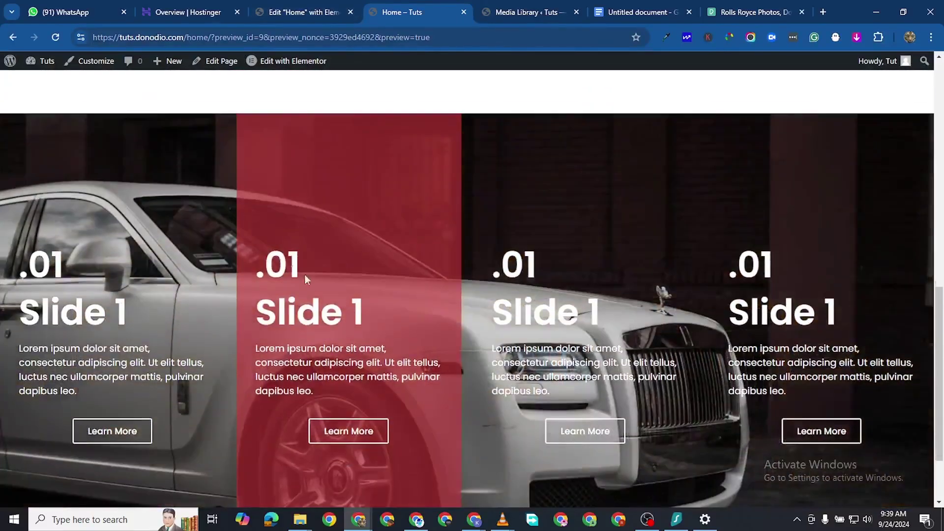
pyautogui.scroll(-1, 190, 314)
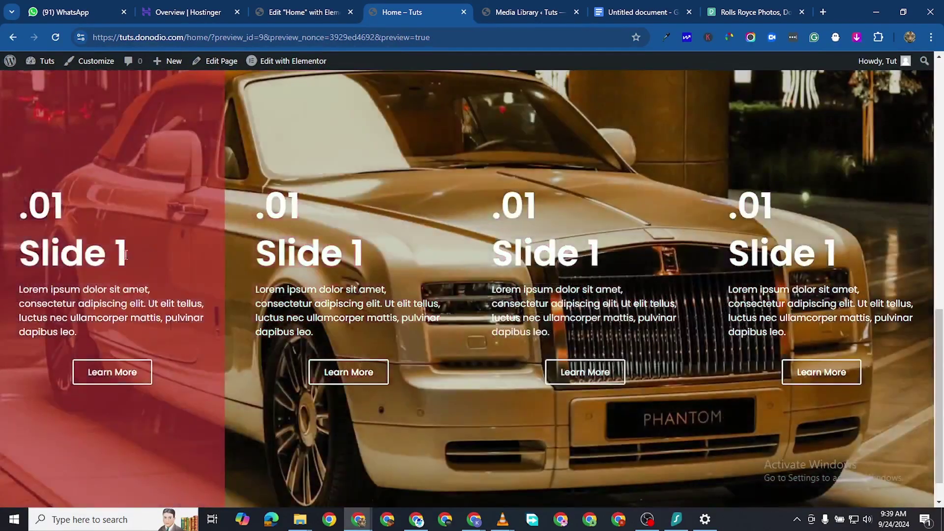
pyautogui.scroll(-1, 762, 309)
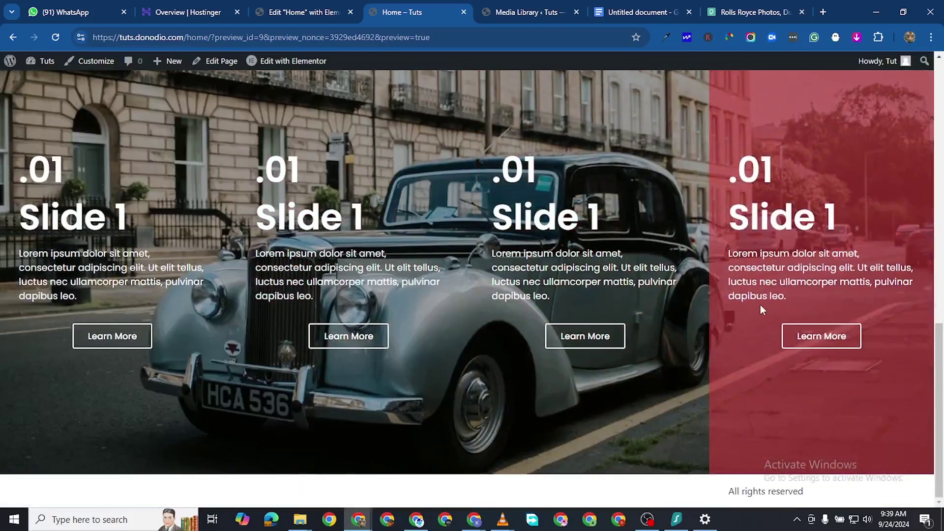